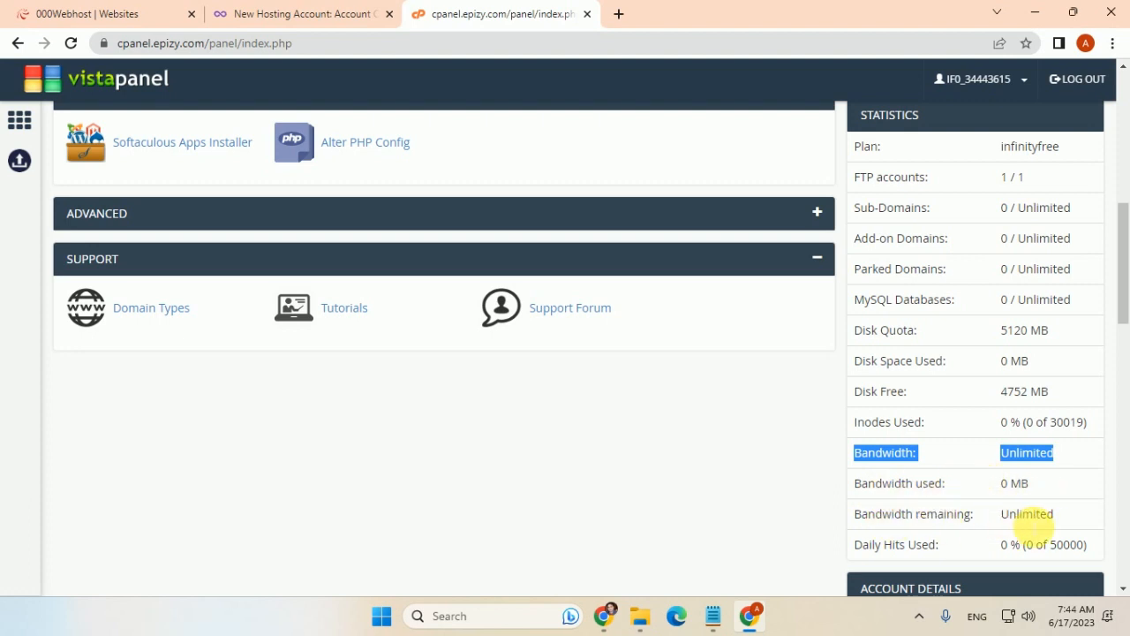
Review the vistapanel Statistics and Account Details, then switch to the 000webhost Websites panel
scroll(901, 568, "down", 1)
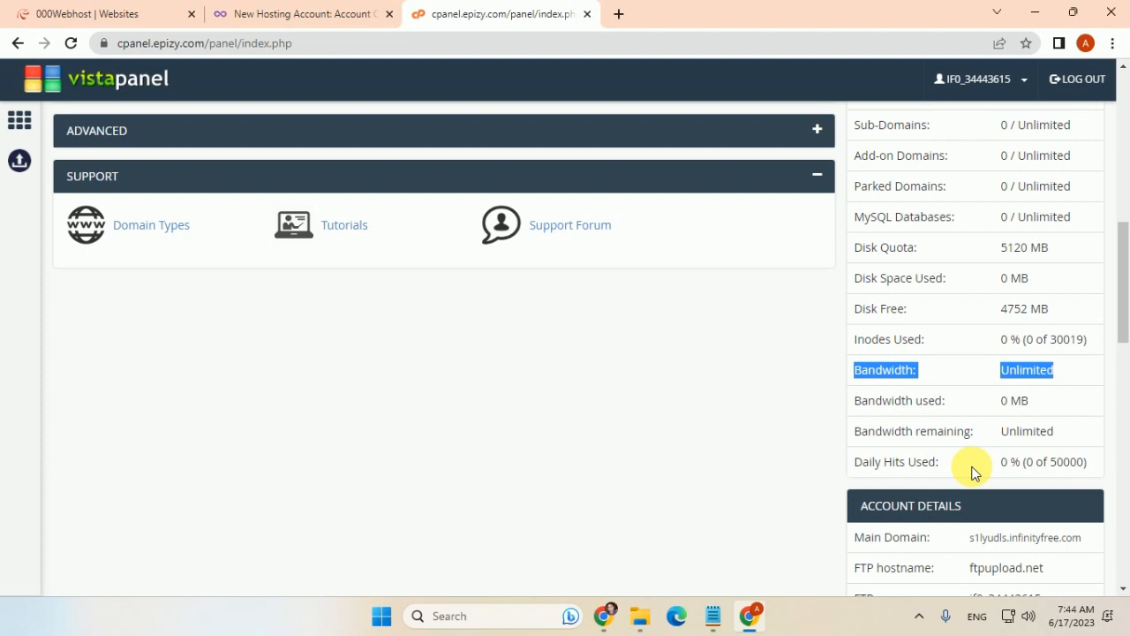
scroll(971, 473, "down", 3)
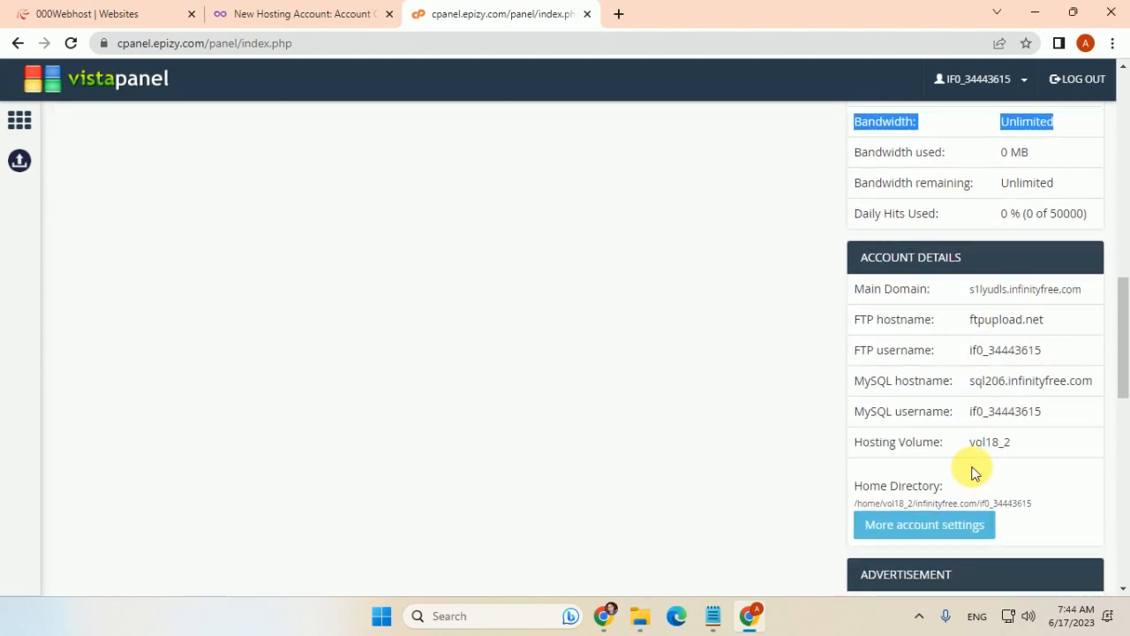
left_click(110, 15)
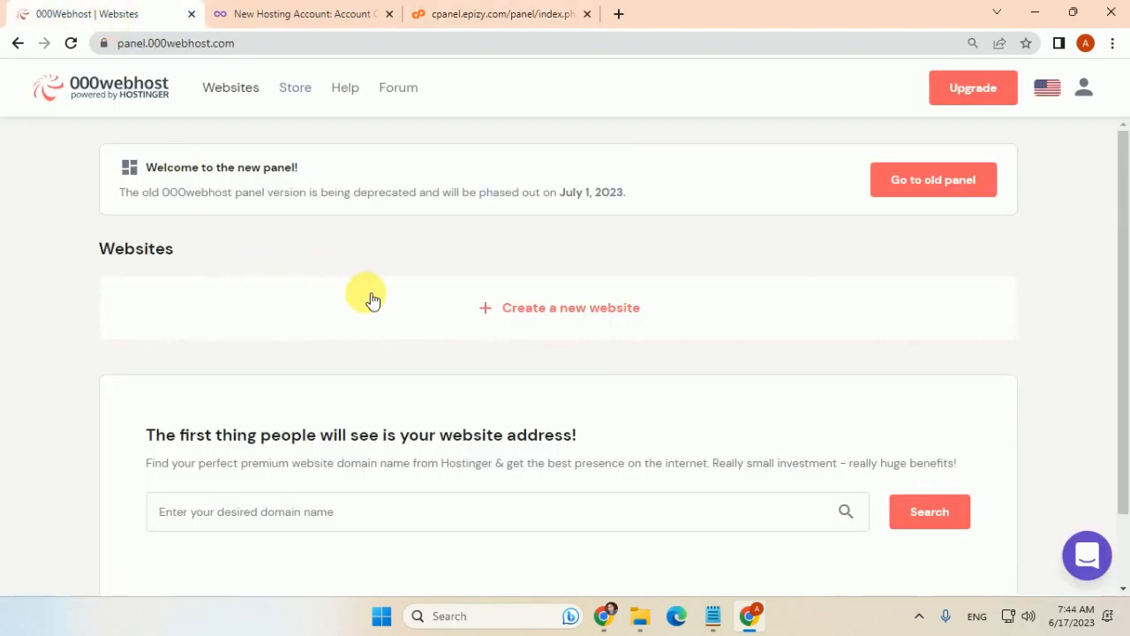
Start a new 000webhost website, dismiss its dialog, and close the 000webhost tab
left_click(537, 297)
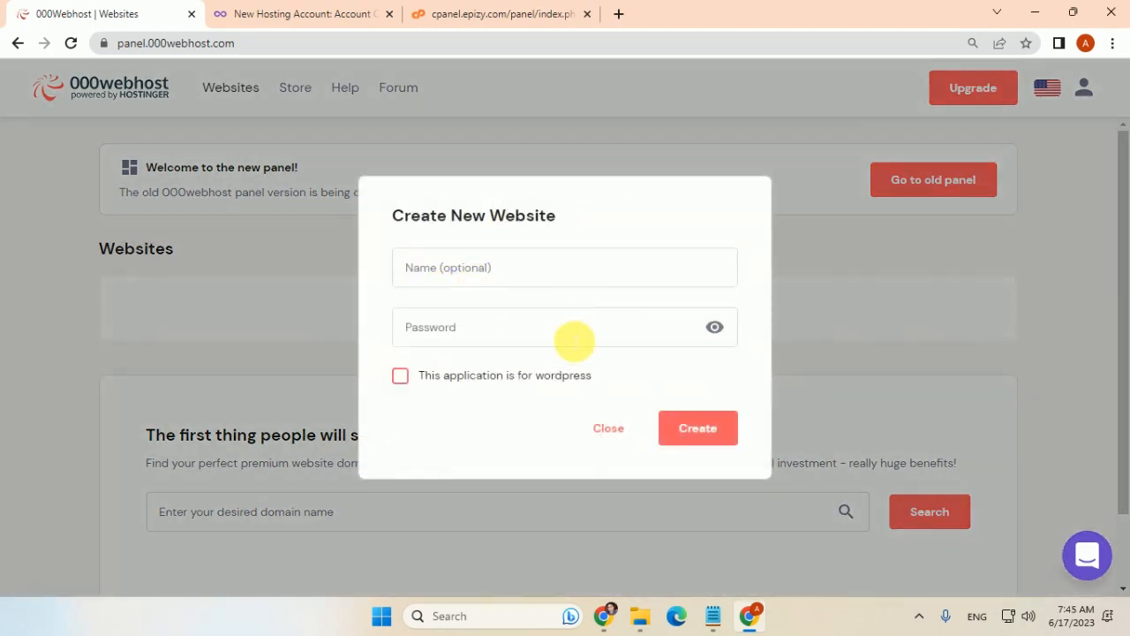
left_click(610, 429)
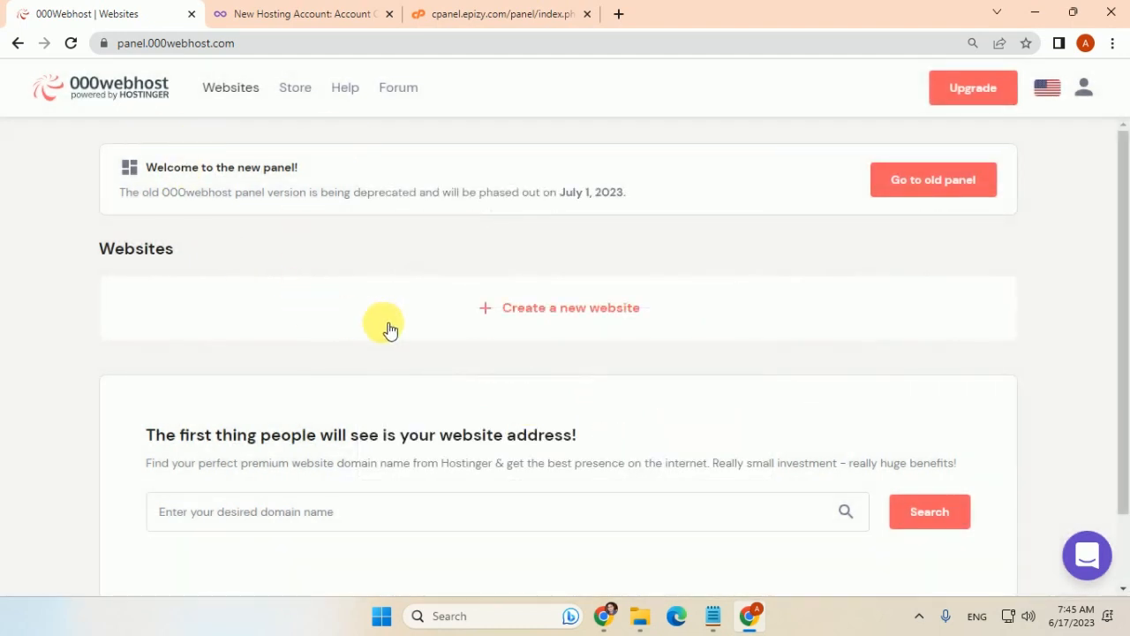
left_click(191, 16)
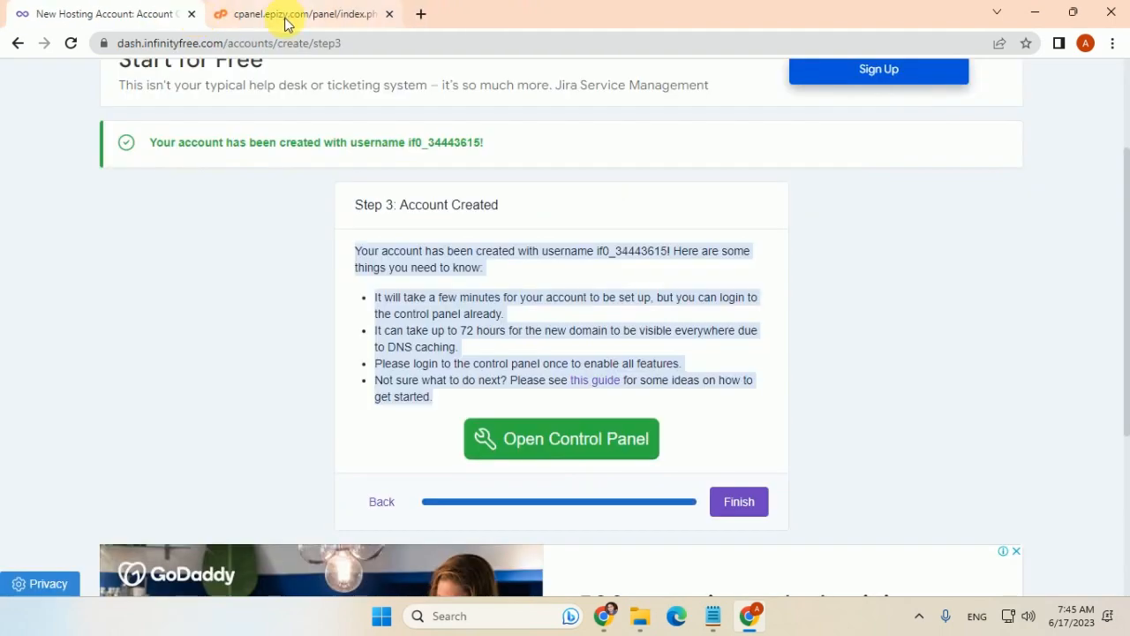
Return to the vistapanel control panel and launch Softaculous Apps Installer
left_click(286, 15)
scroll(388, 291, "up", 5)
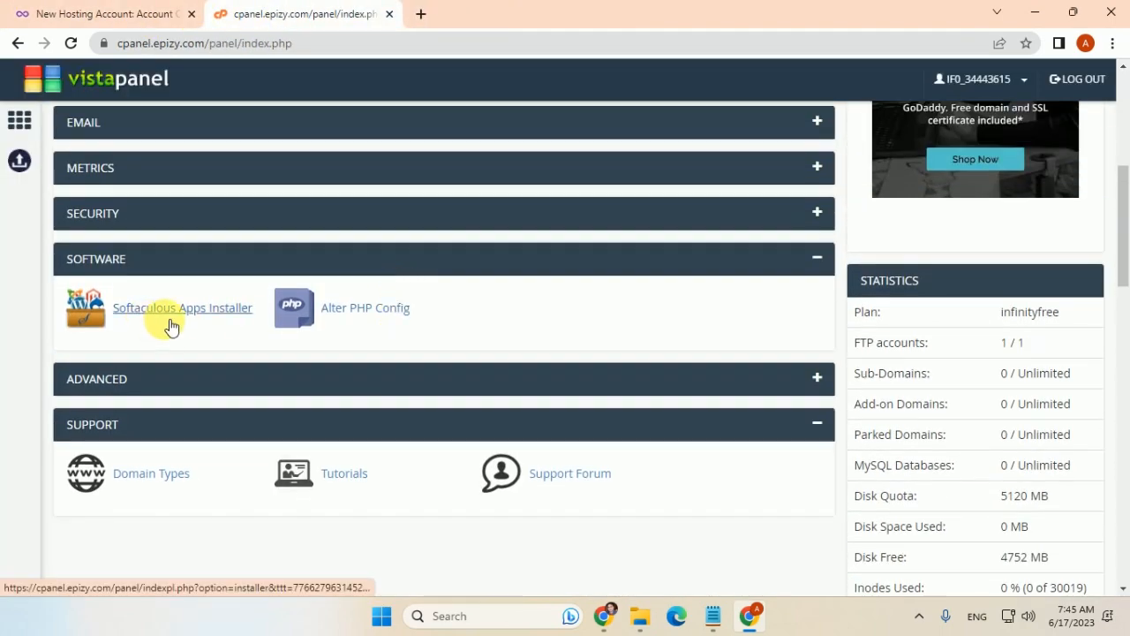
left_click(171, 326)
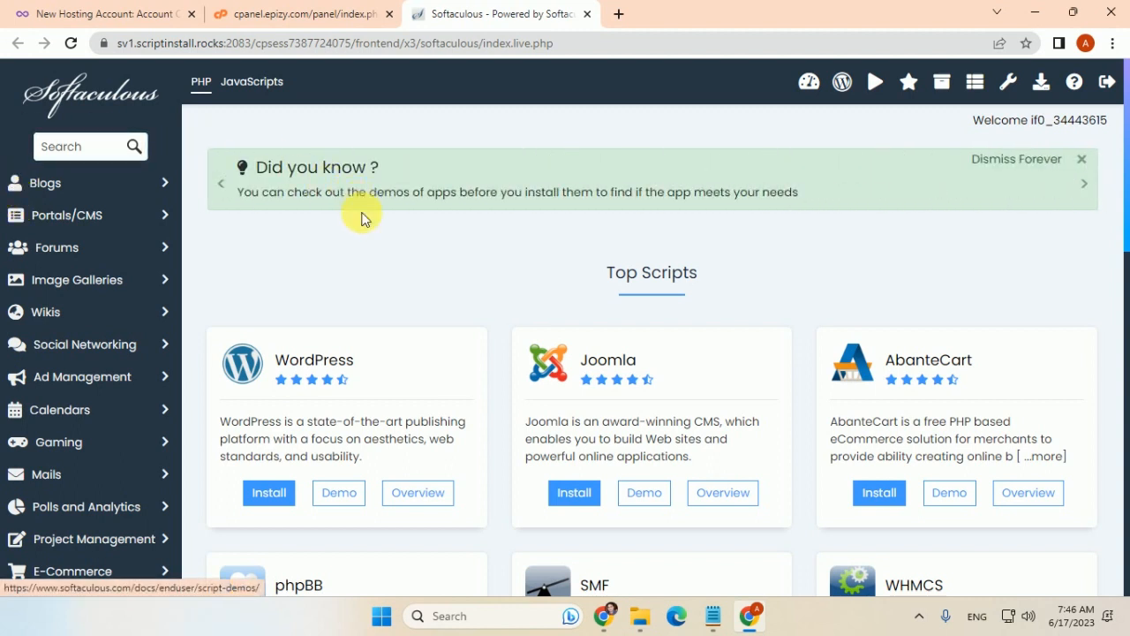
Start the WordPress install and open the install protocol choices
left_click(268, 492)
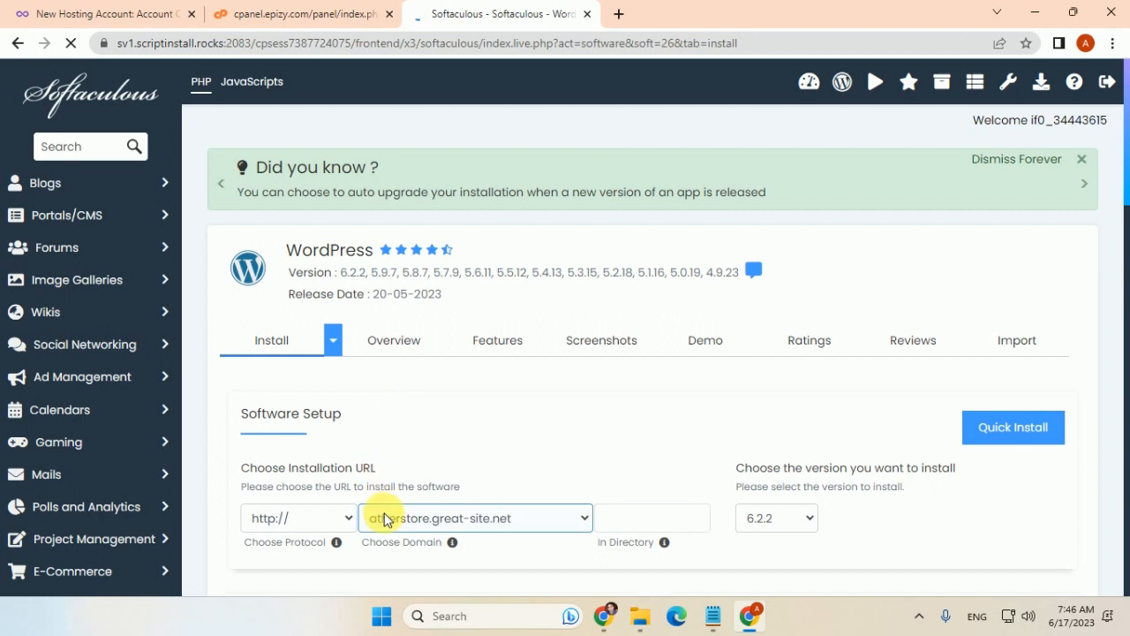
scroll(378, 517, "down", 1)
left_click(336, 436)
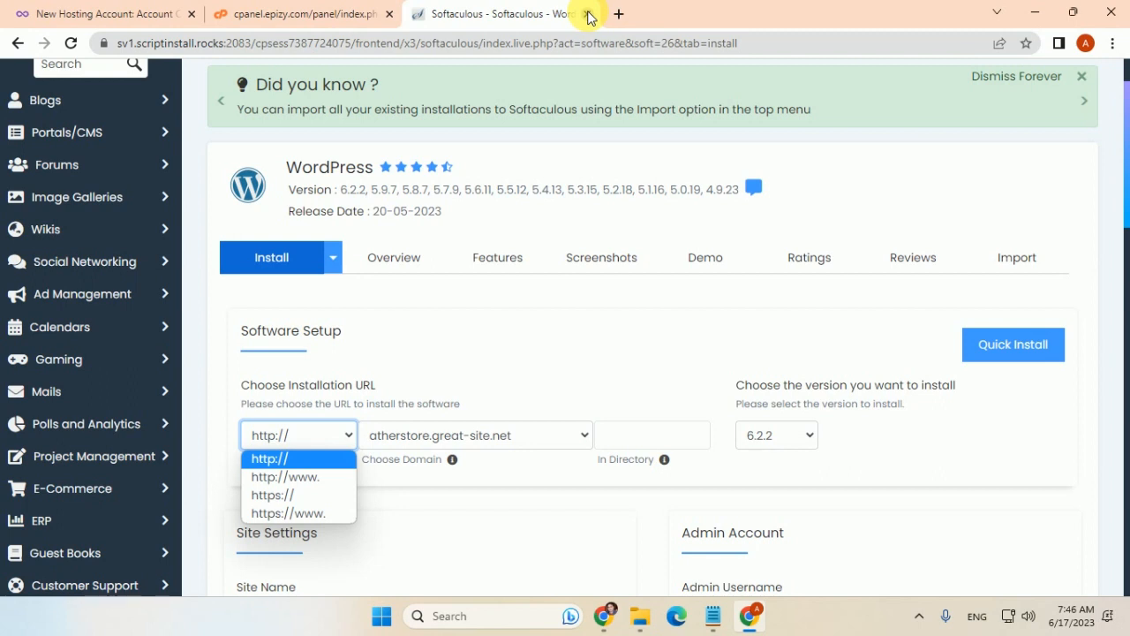
left_click(342, 502)
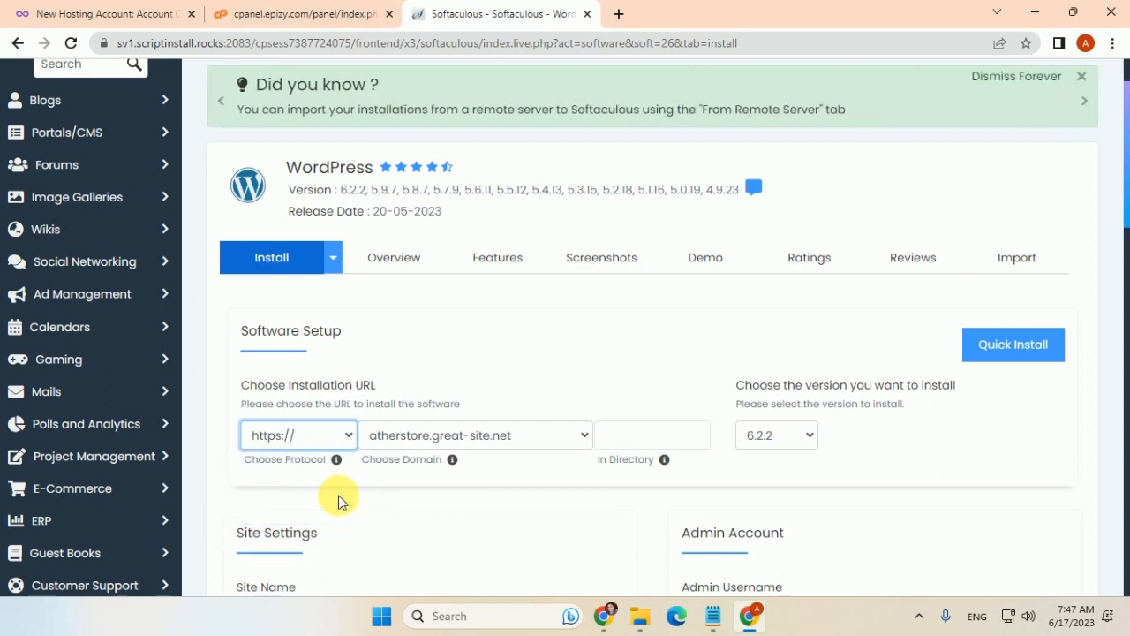
scroll(342, 501, "down", 1)
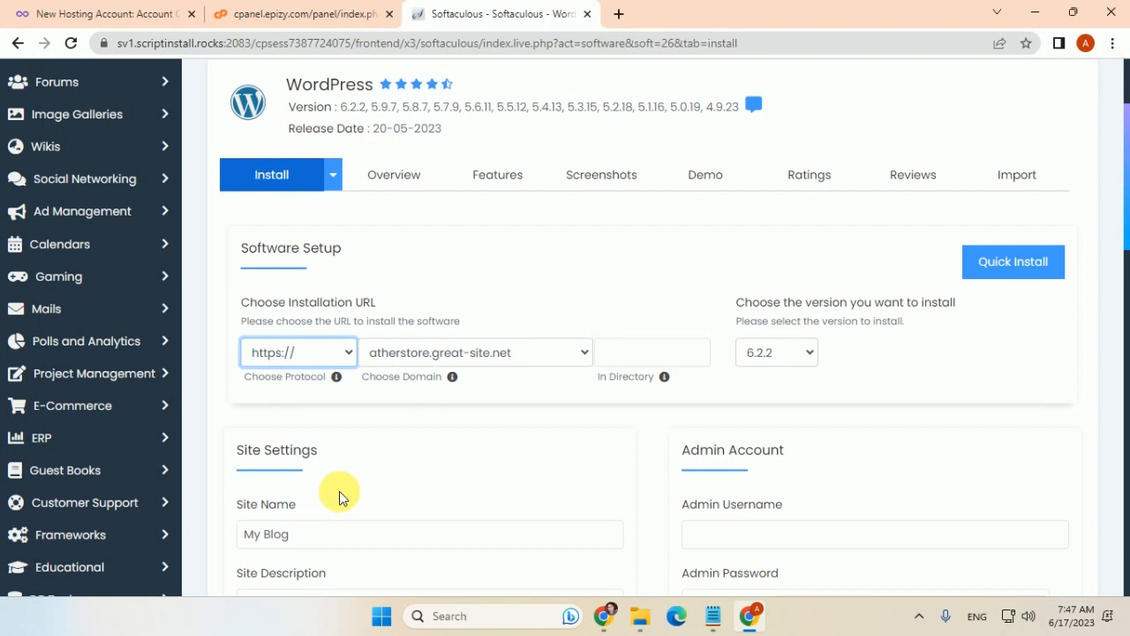
scroll(341, 491, "down", 1)
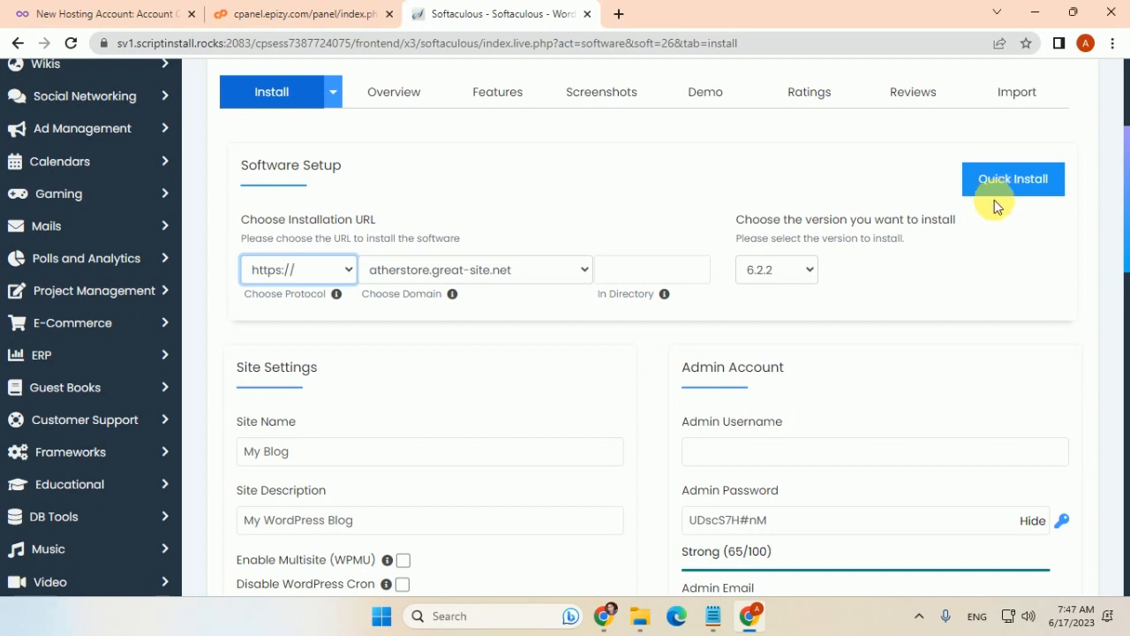
left_click(304, 451)
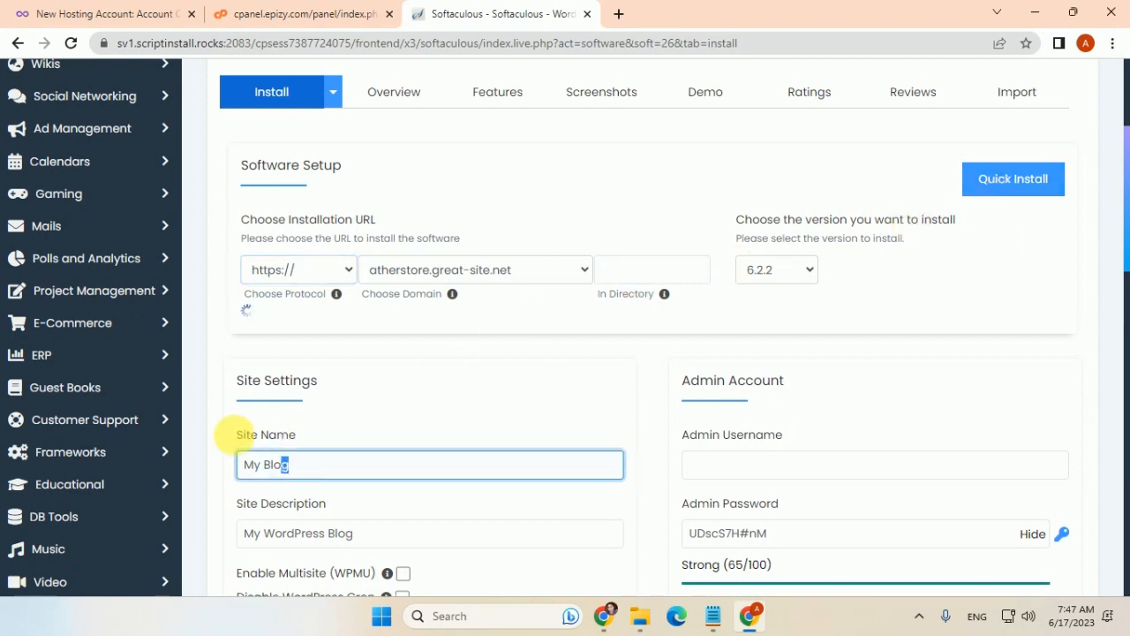
left_click_drag(245, 429, 336, 532)
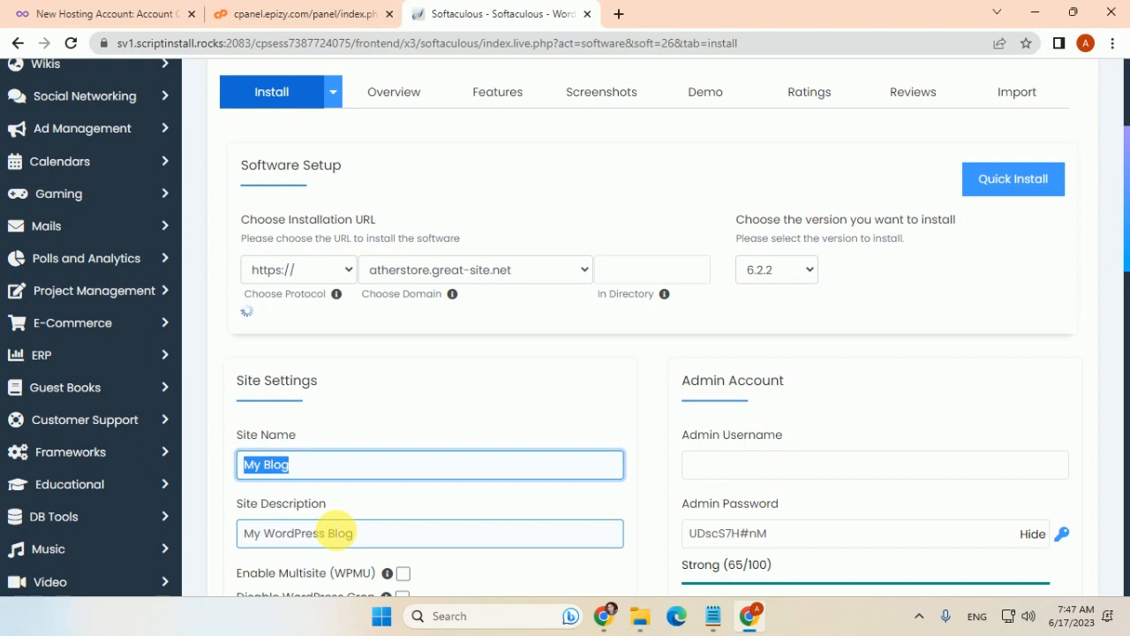
type("Ather")
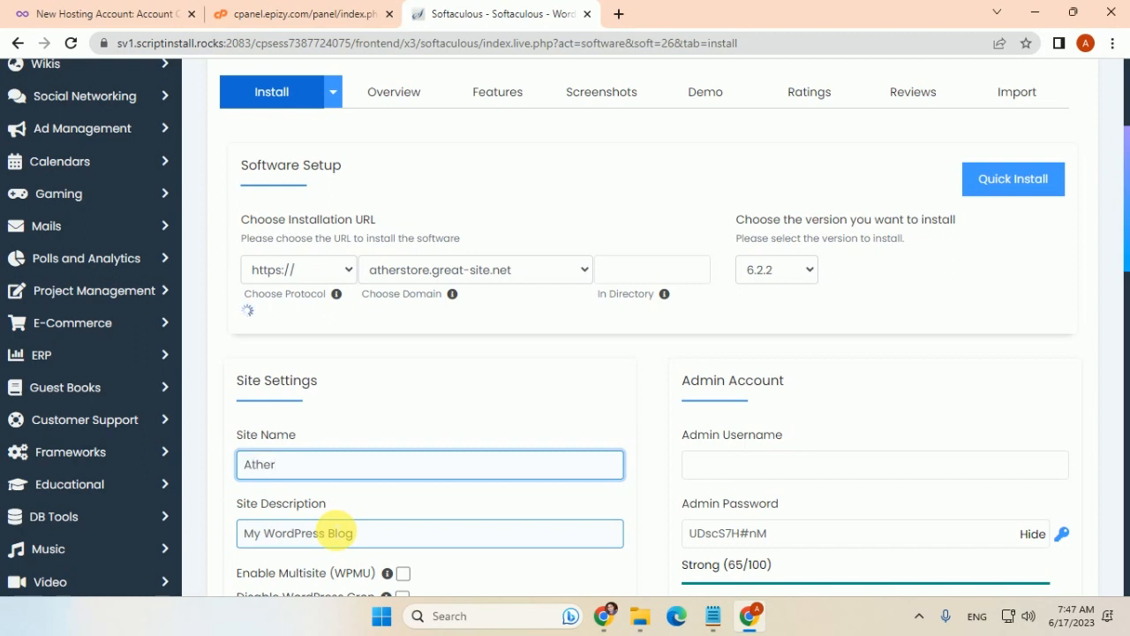
type(" Online Store")
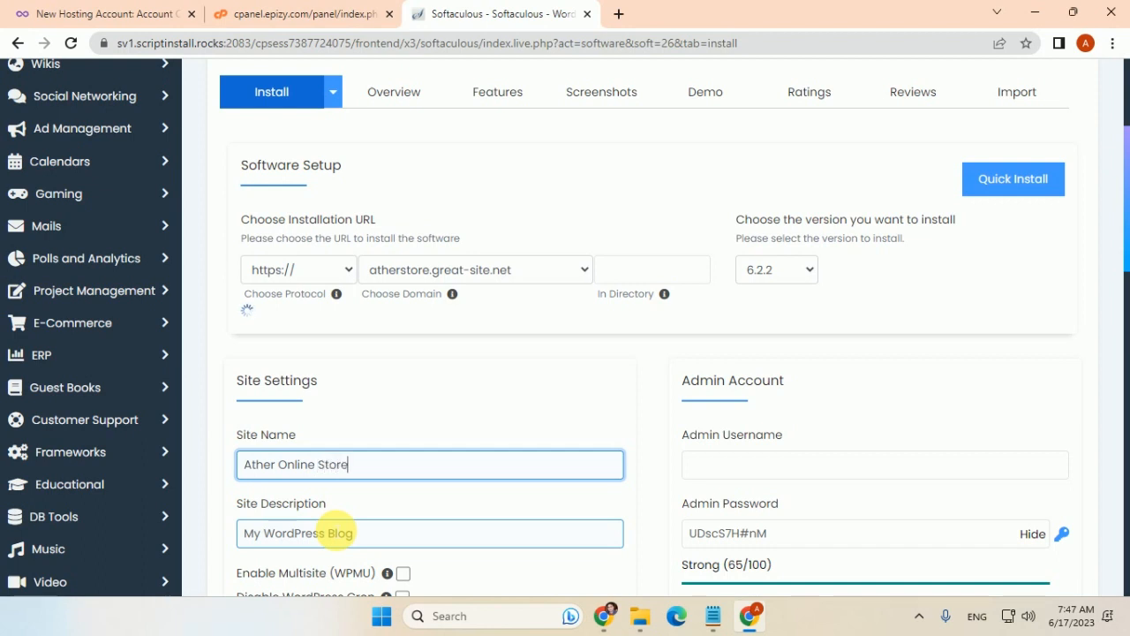
key("Tab")
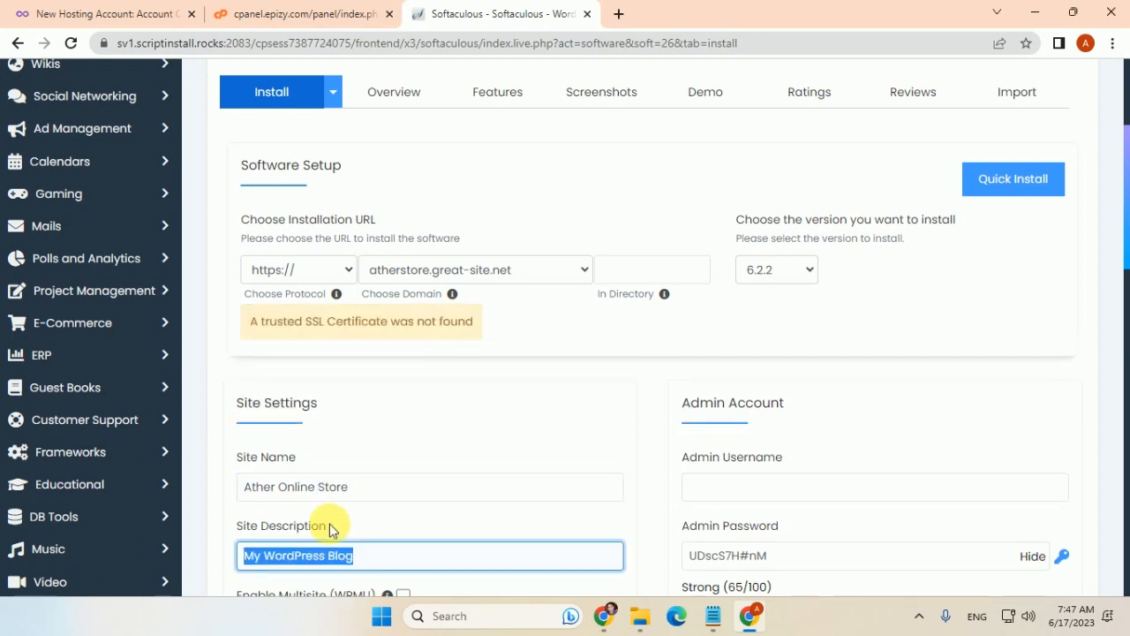
left_click(336, 269)
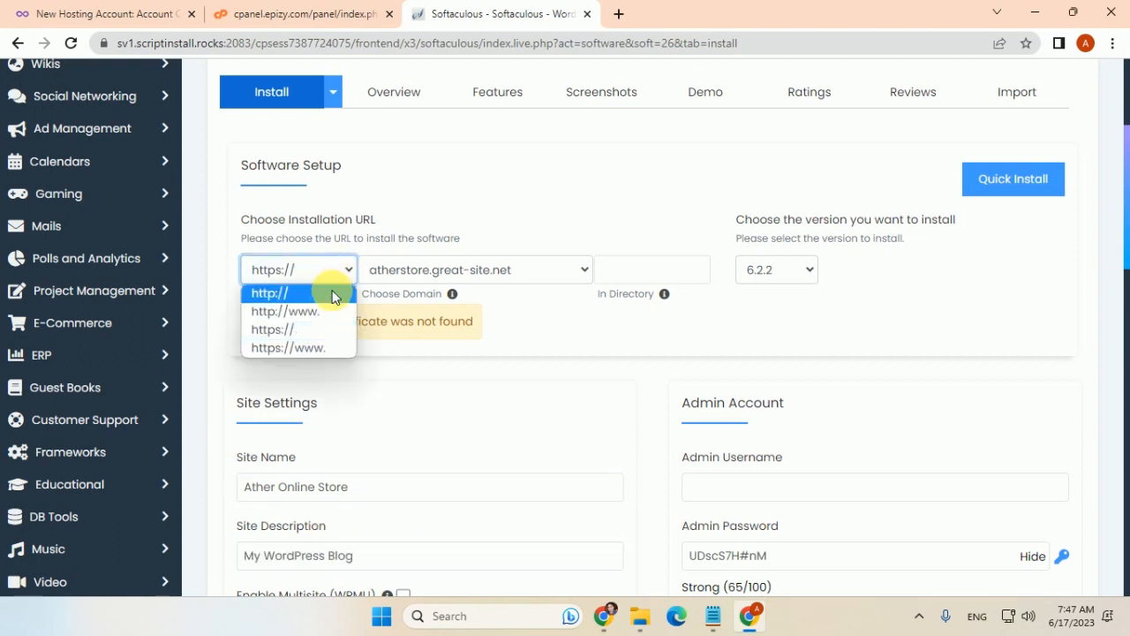
left_click(327, 295)
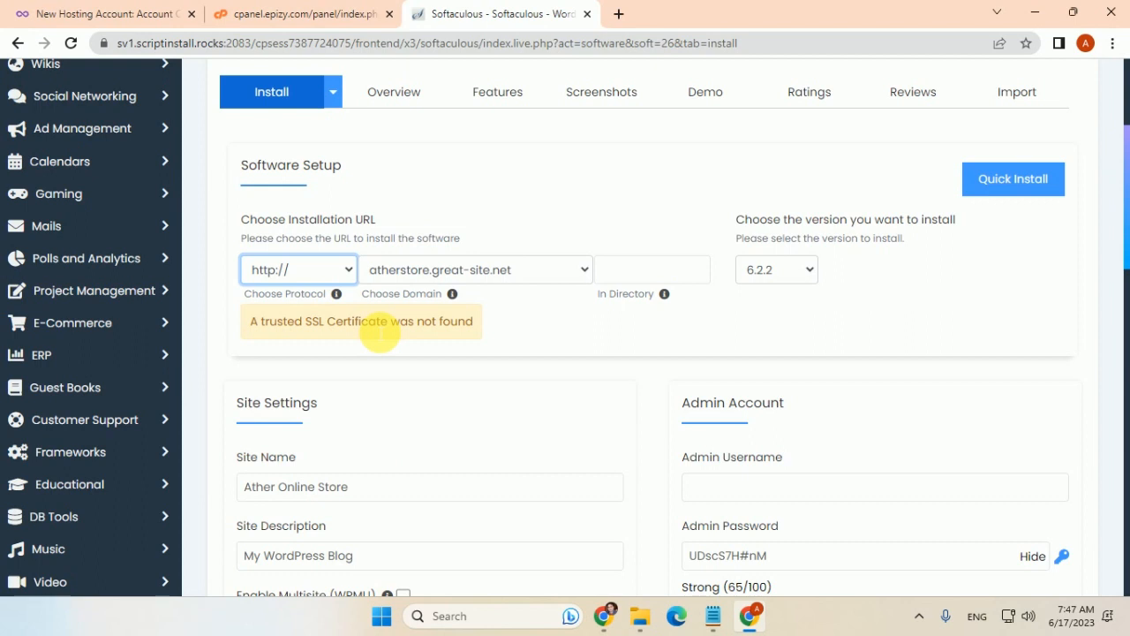
scroll(380, 331, "down", 1)
left_click(300, 470)
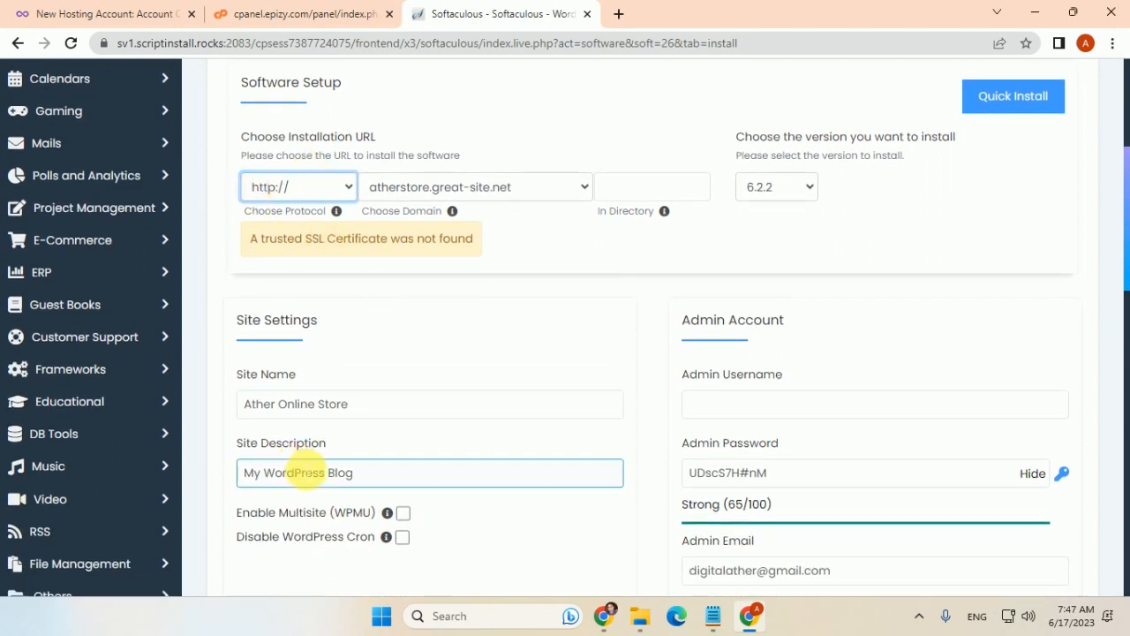
Replace the default site description with 'Get Everything You Thought'
triple_click(365, 471)
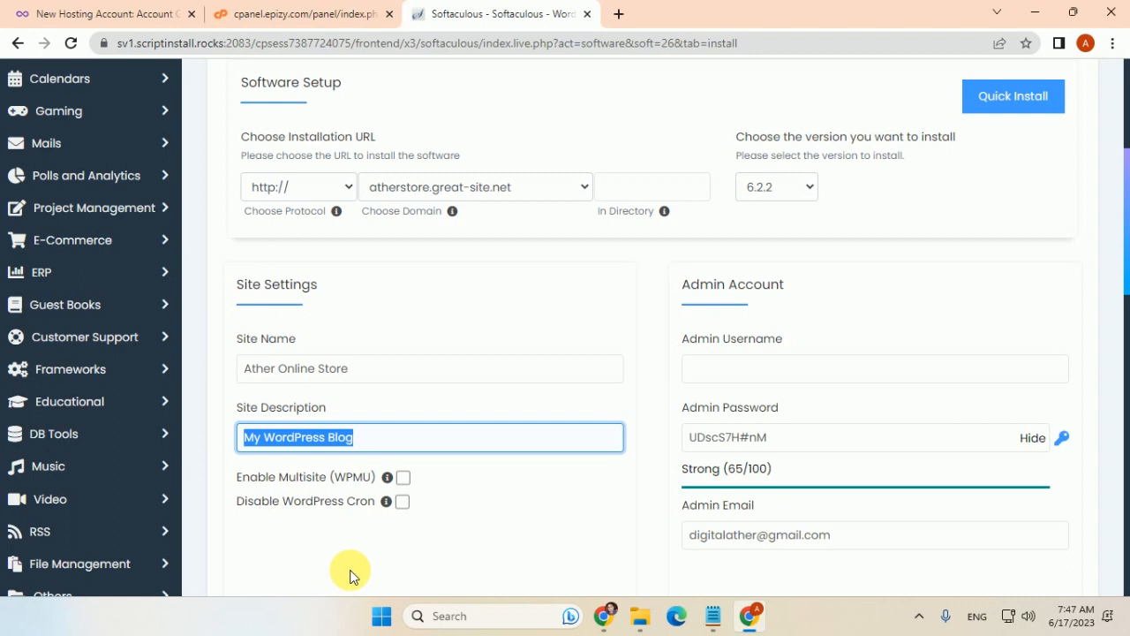
type("Get")
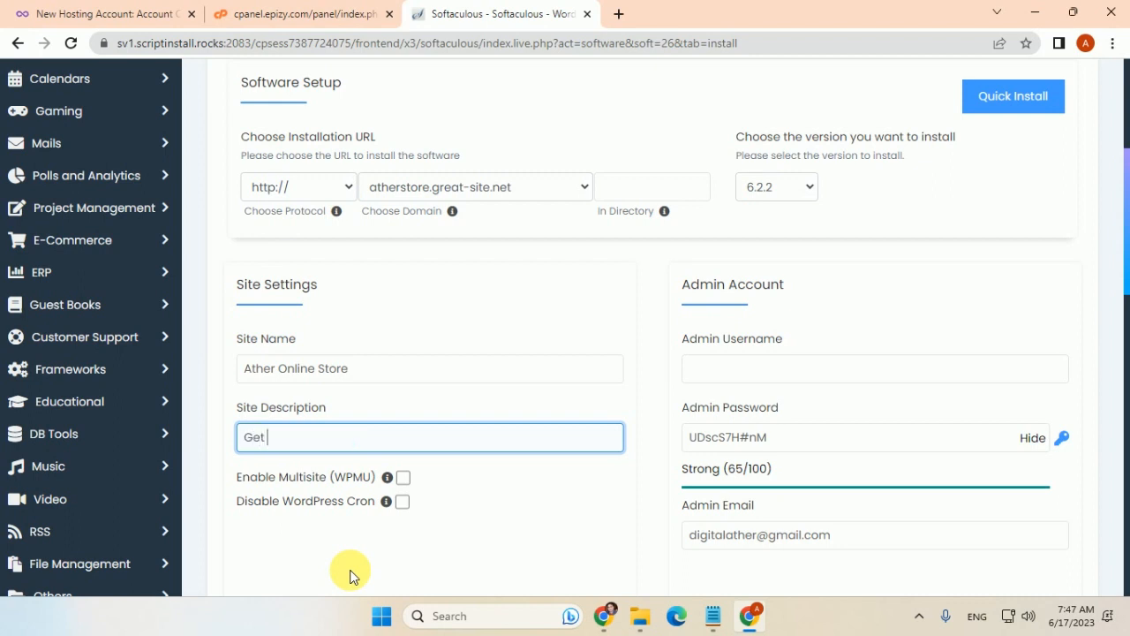
type("erything yo")
key("BackSpace")
key("BackSpace")
type("You thought")
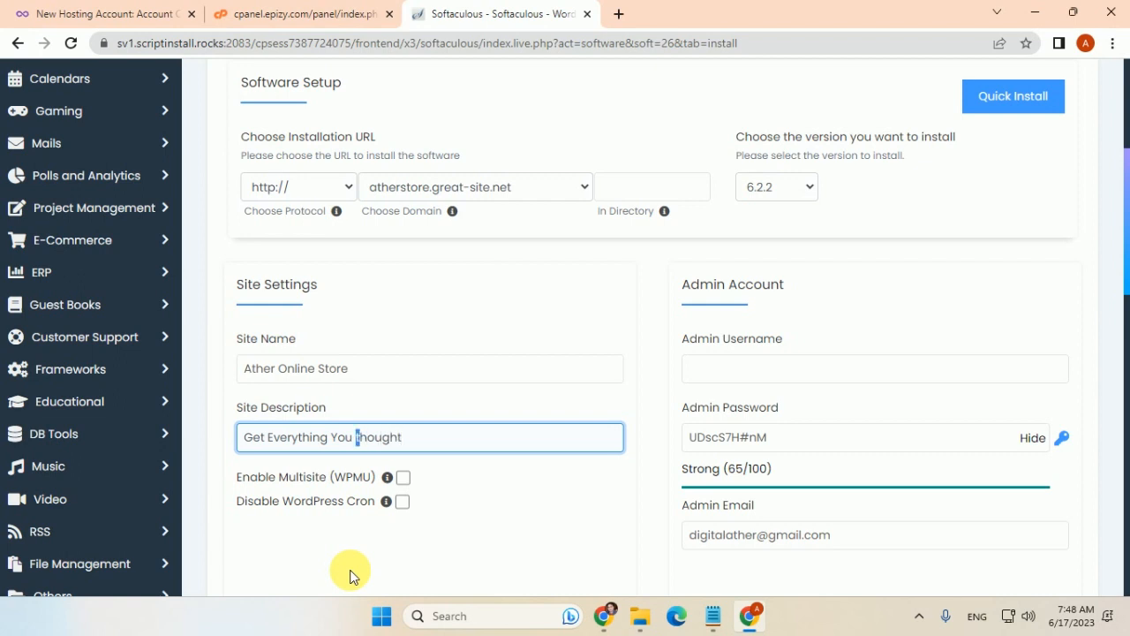
type("T")
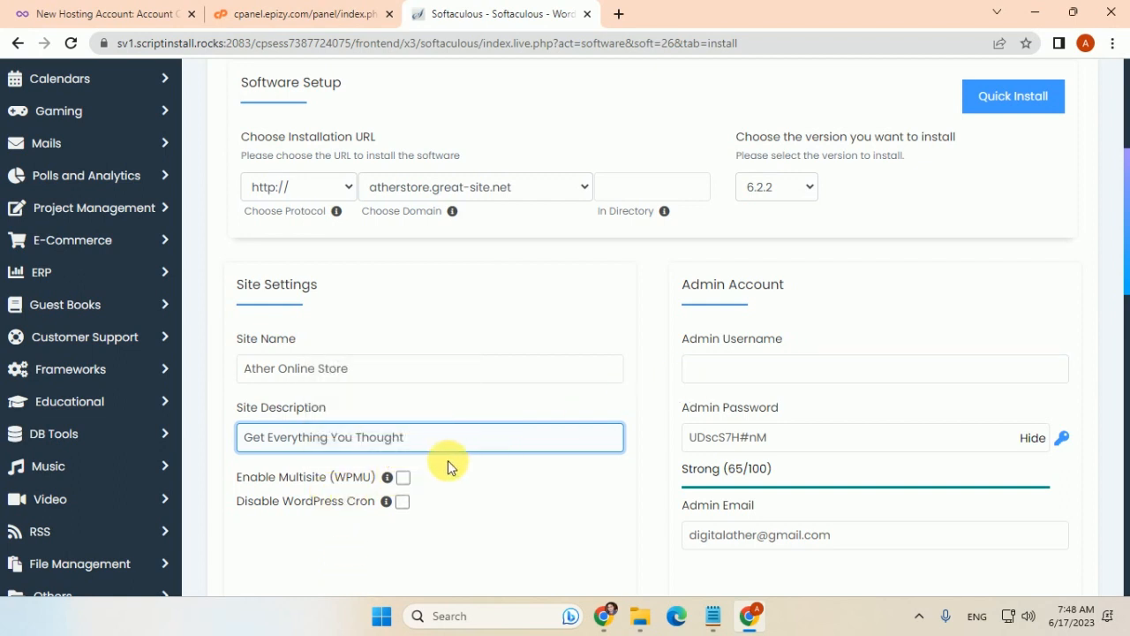
scroll(452, 479, "down", 1)
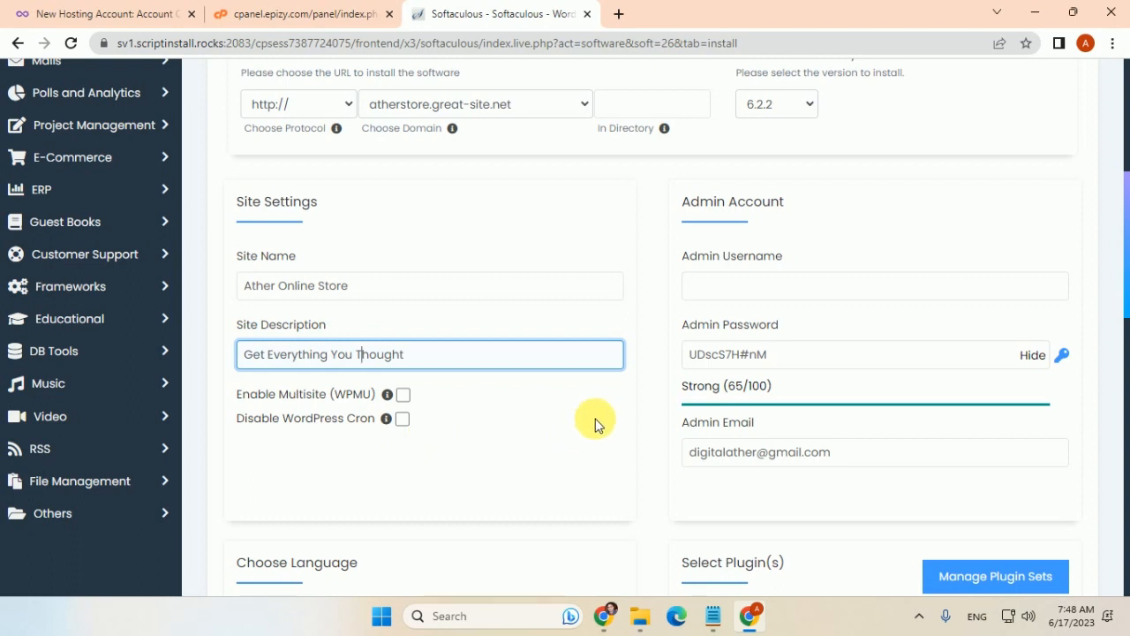
left_click(723, 294)
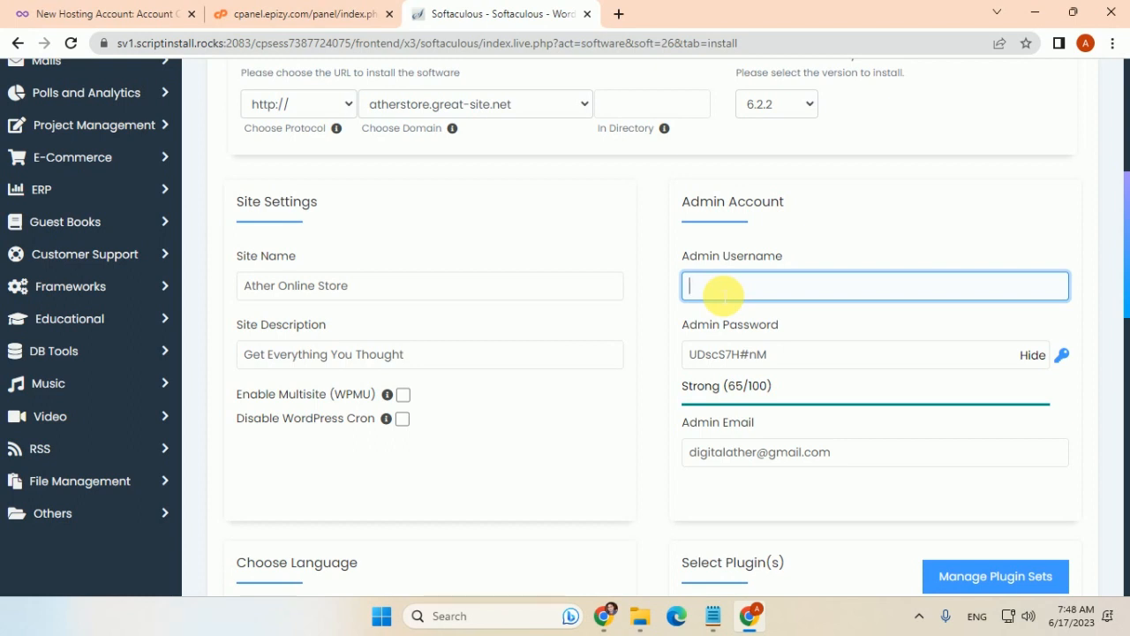
Set the admin username to 'atheradmin' and enter the admin password
key("Tab")
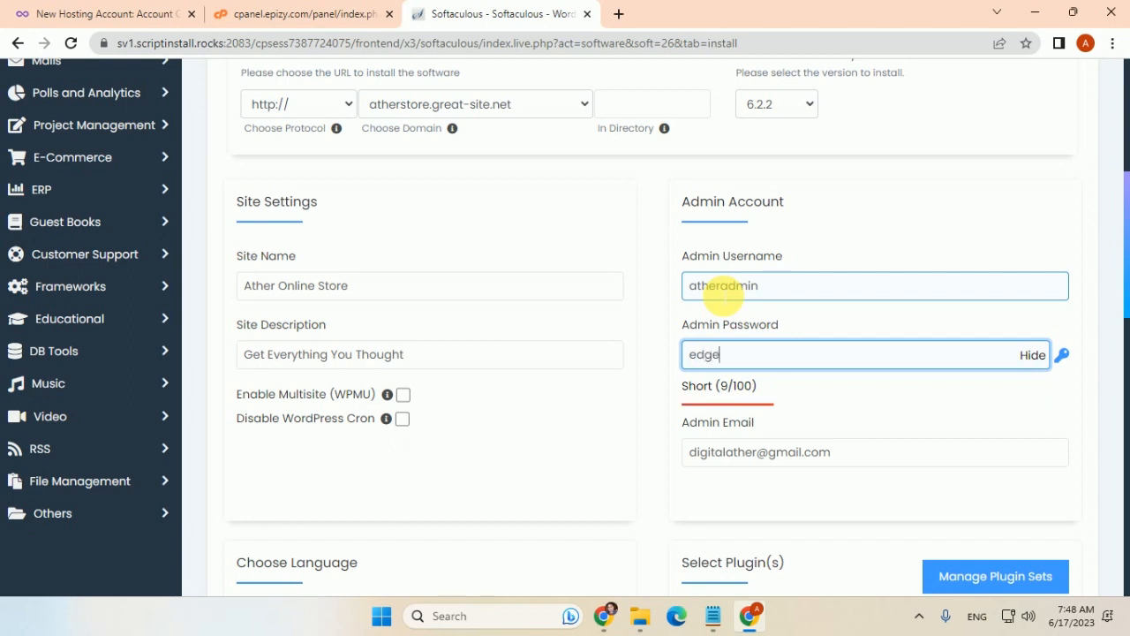
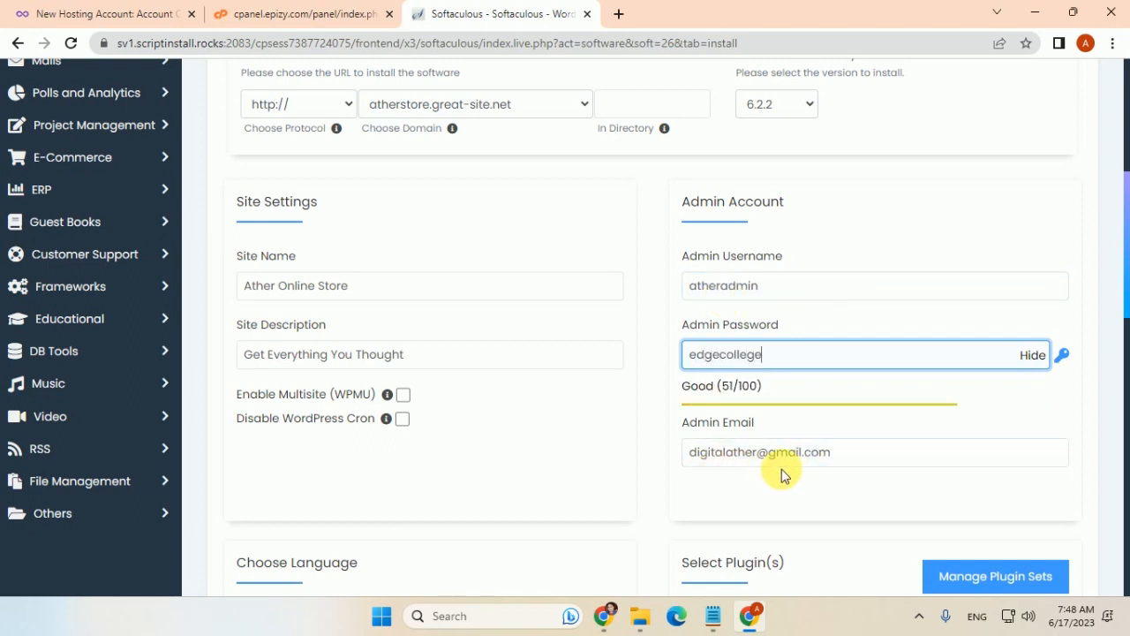
scroll(742, 358, "down", 2)
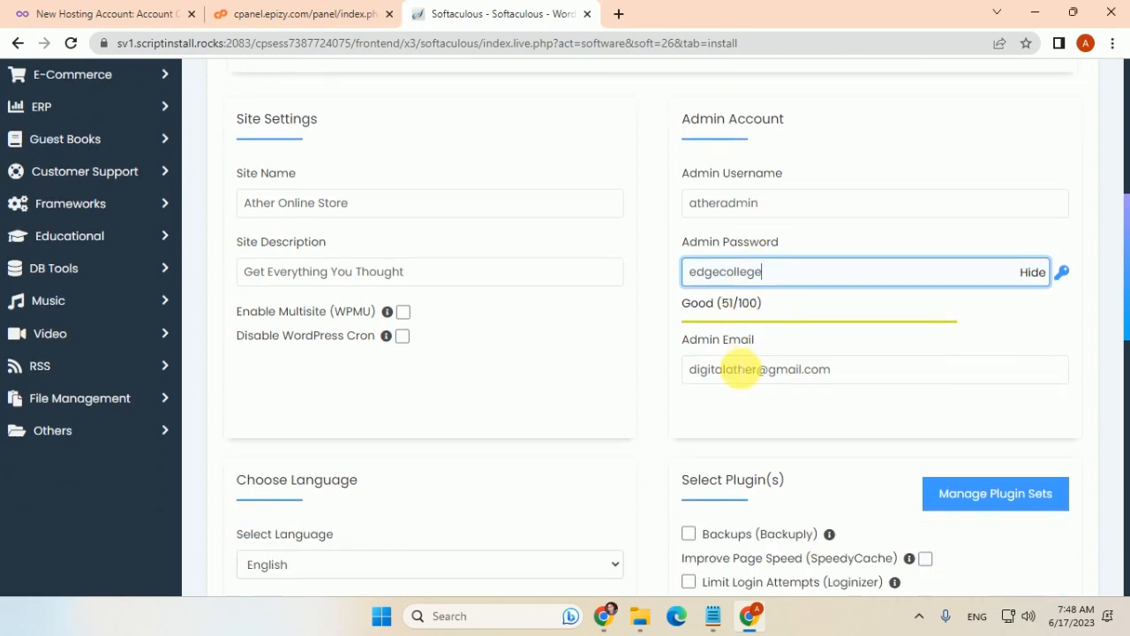
scroll(376, 489, "down", 1)
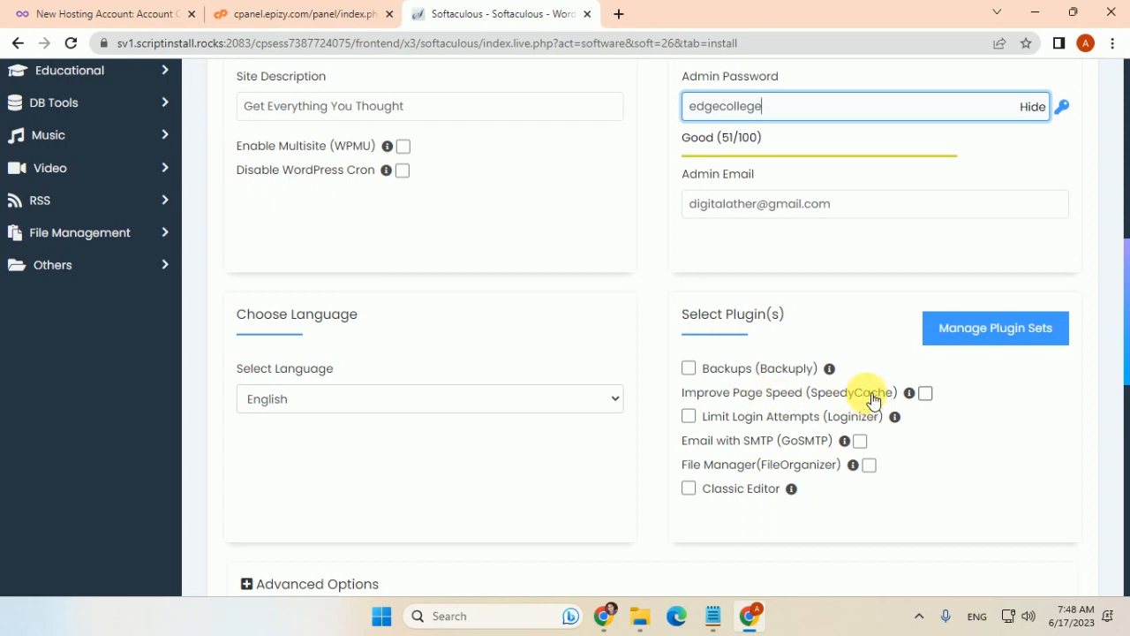
Tick SpeedyCache for installation and select the Loginizer plugin name
left_click(927, 394)
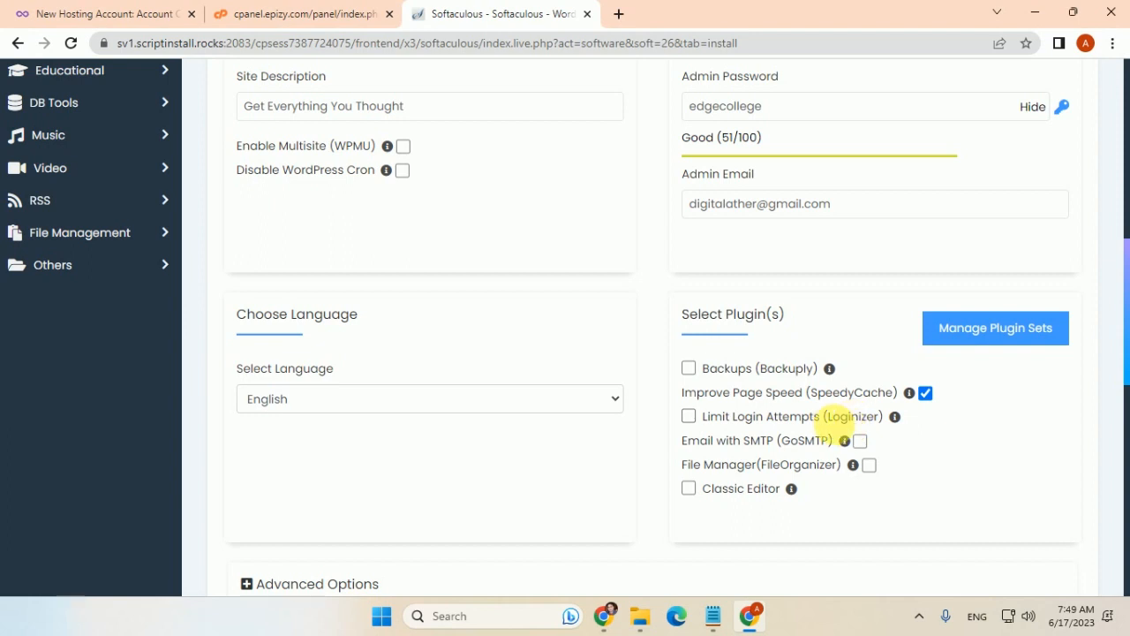
left_click_drag(827, 417, 883, 427)
key("ctrl+c")
Paste Loginizer into the notes on a new line below Classic Editor
mouse_move(727, 613)
left_click(714, 567)
scroll(487, 404, "down", 1)
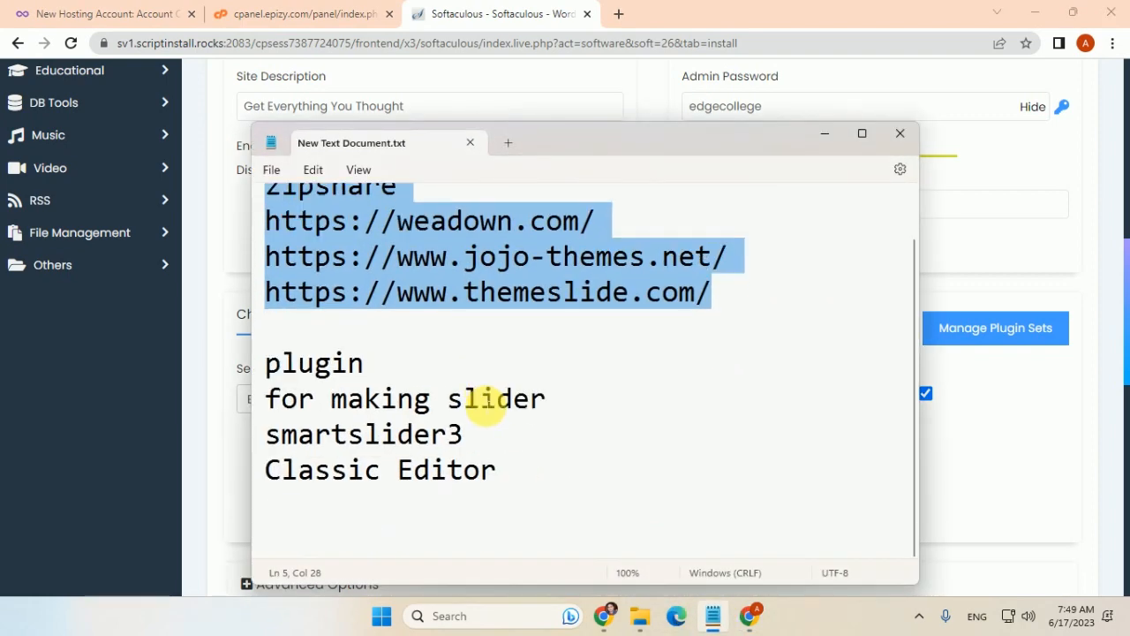
left_click(575, 486)
key("Return")
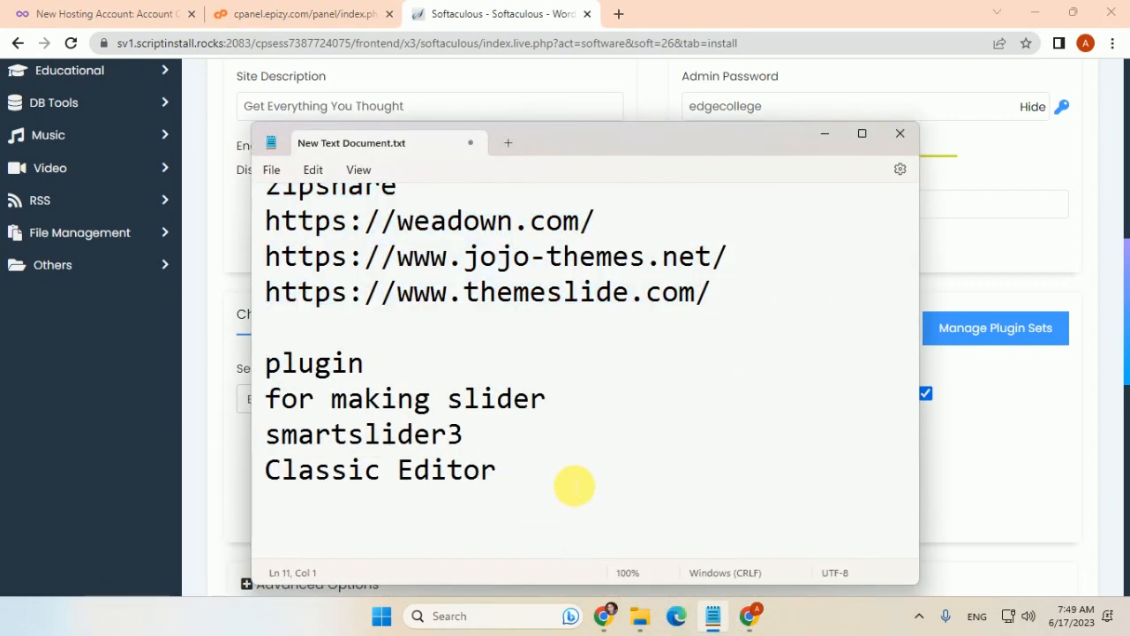
key("ctrl+v")
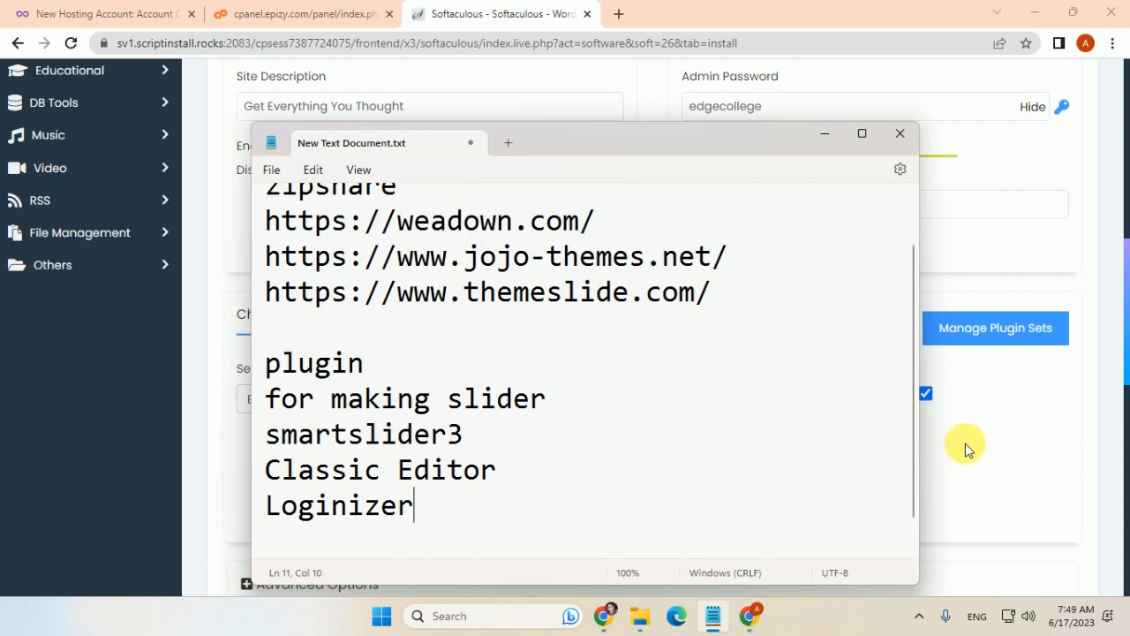
Copy SpeedyCache from the installer and add it to the notes below Loginizer
left_click(966, 449)
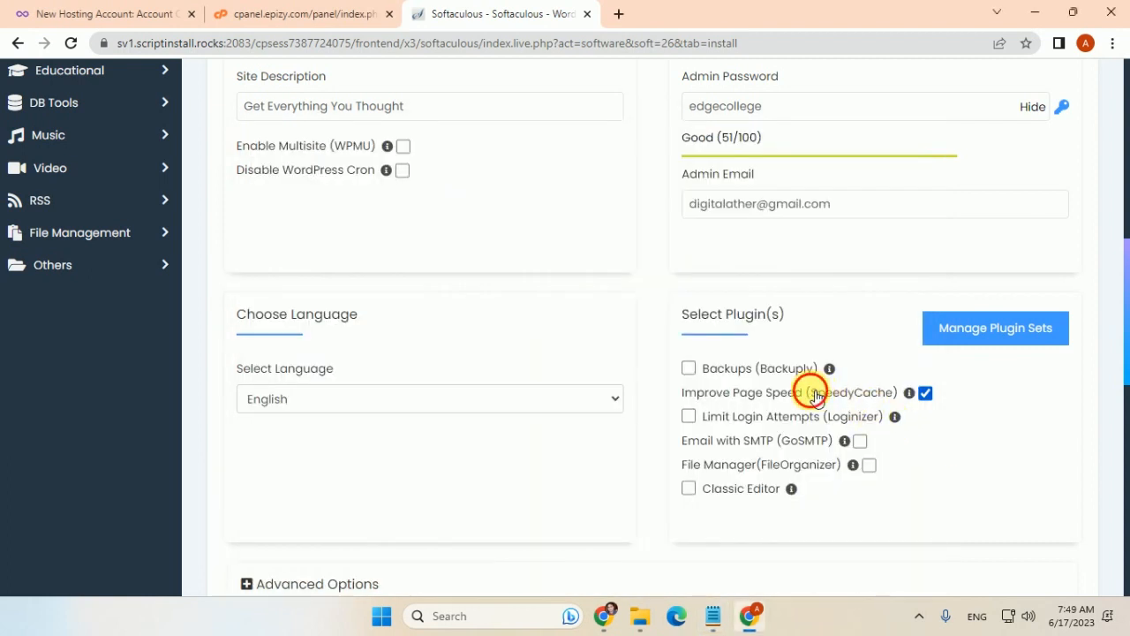
left_click_drag(807, 392, 893, 398)
key("ctrl+c")
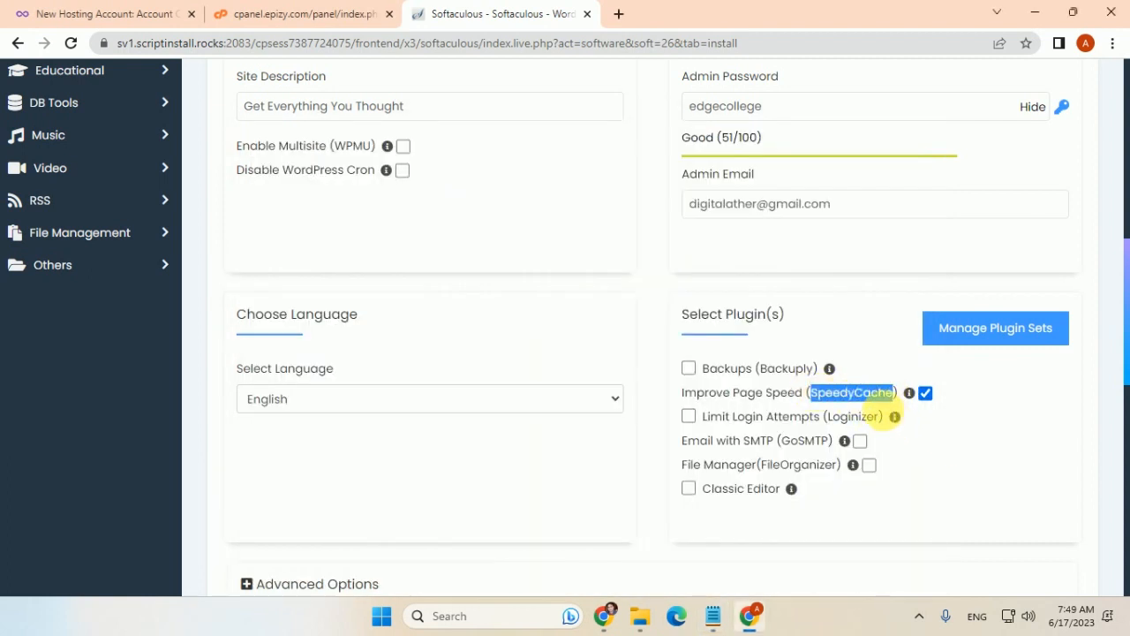
key("alt+Tab")
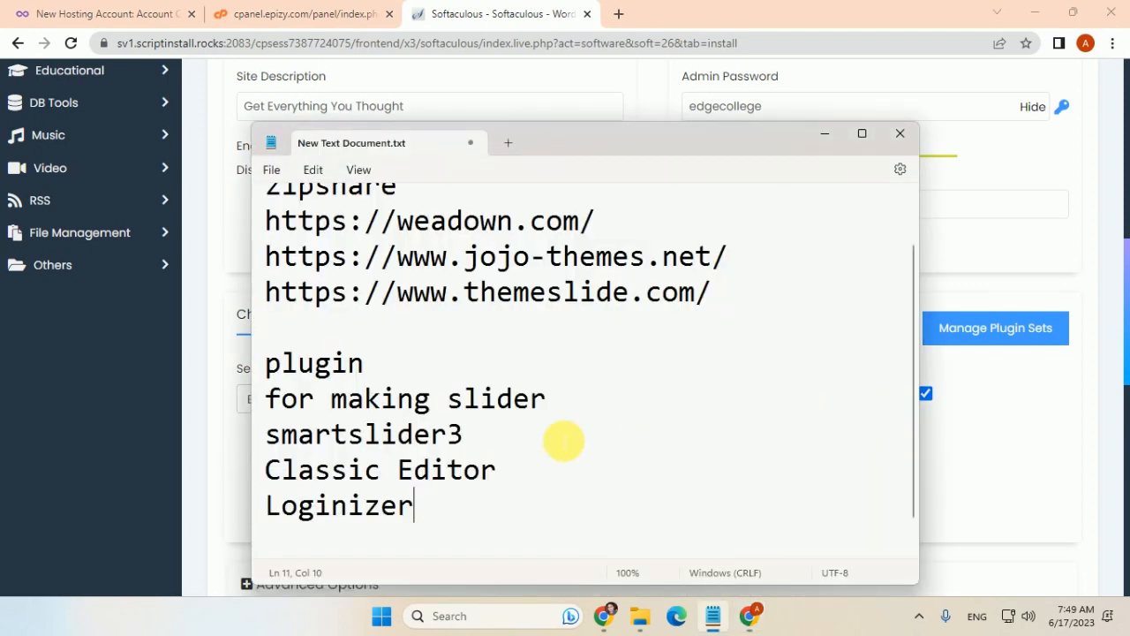
key("Return")
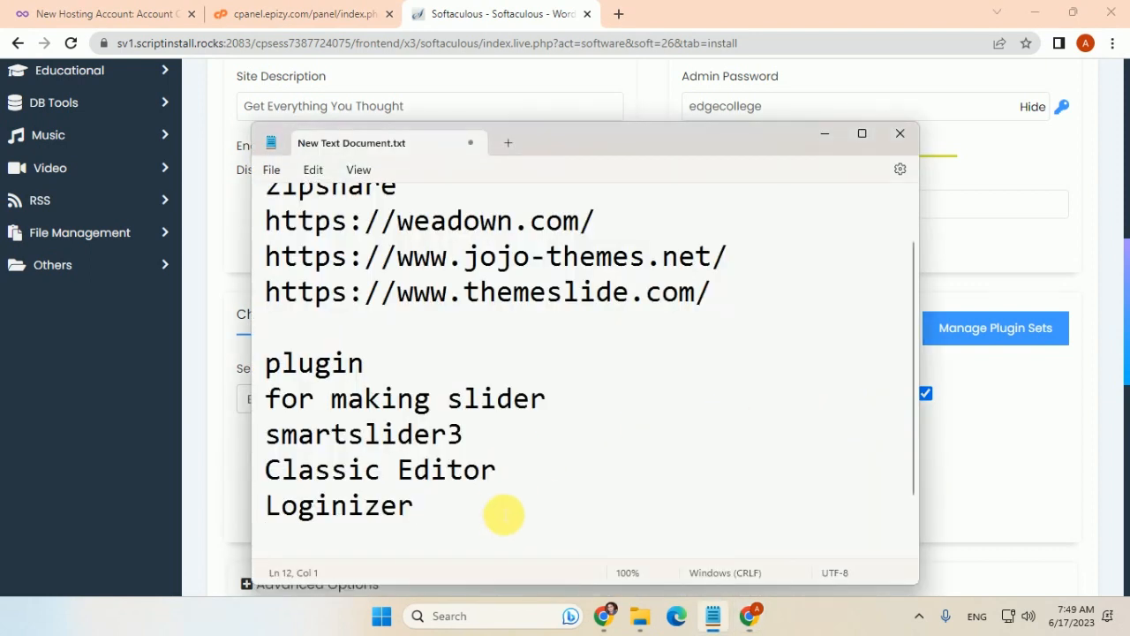
key("ctrl+v")
key("Return")
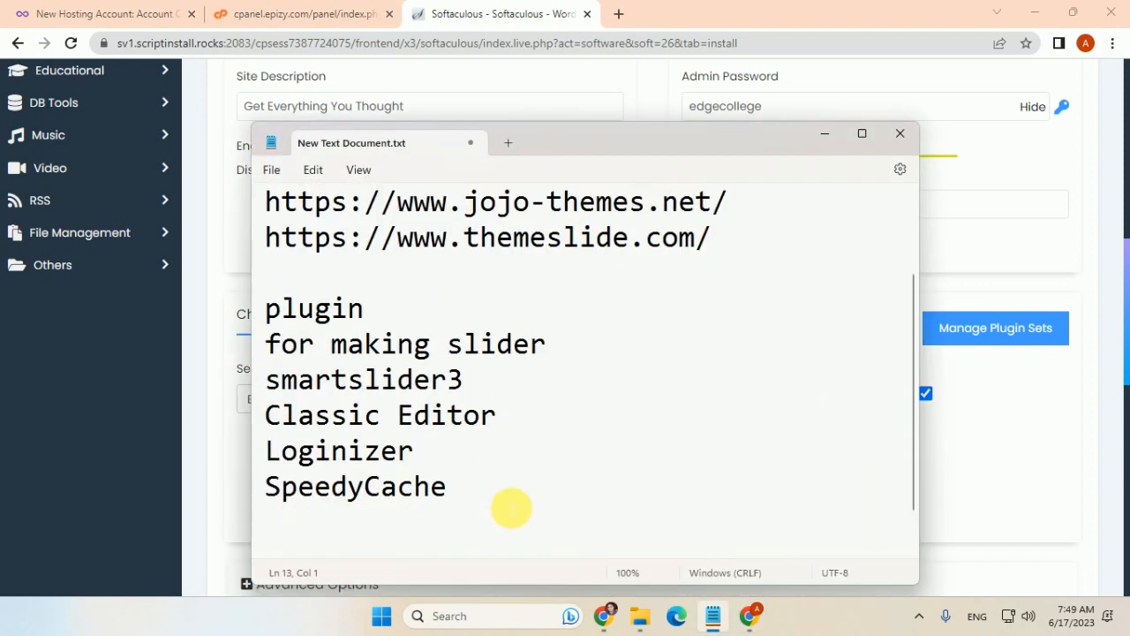
left_click(1006, 440)
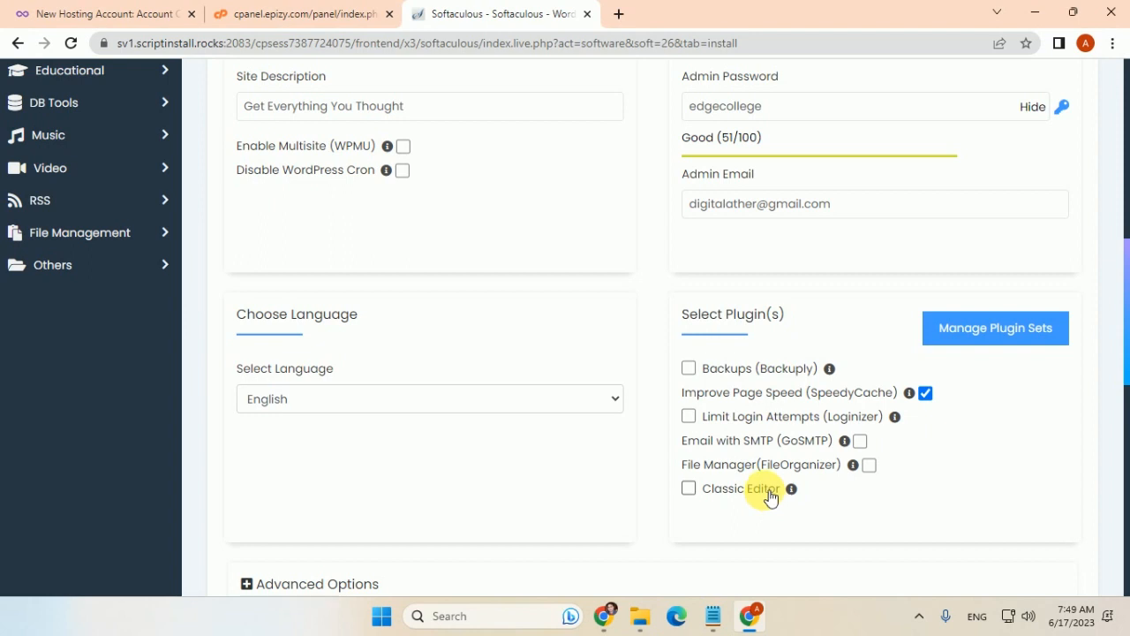
scroll(782, 450, "down", 2)
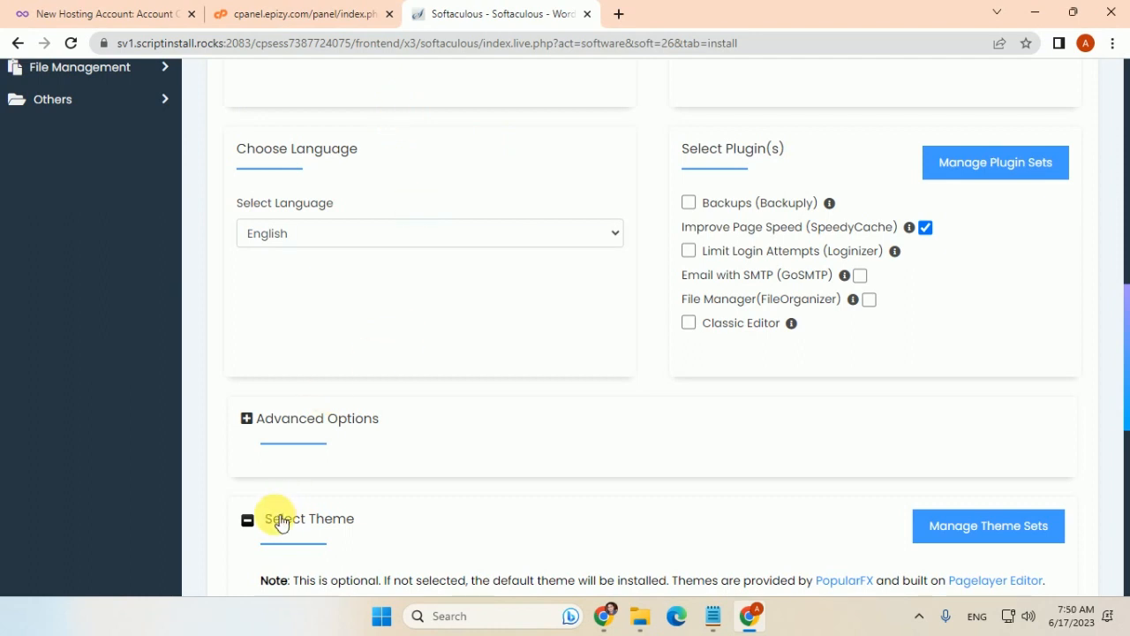
left_click(251, 421)
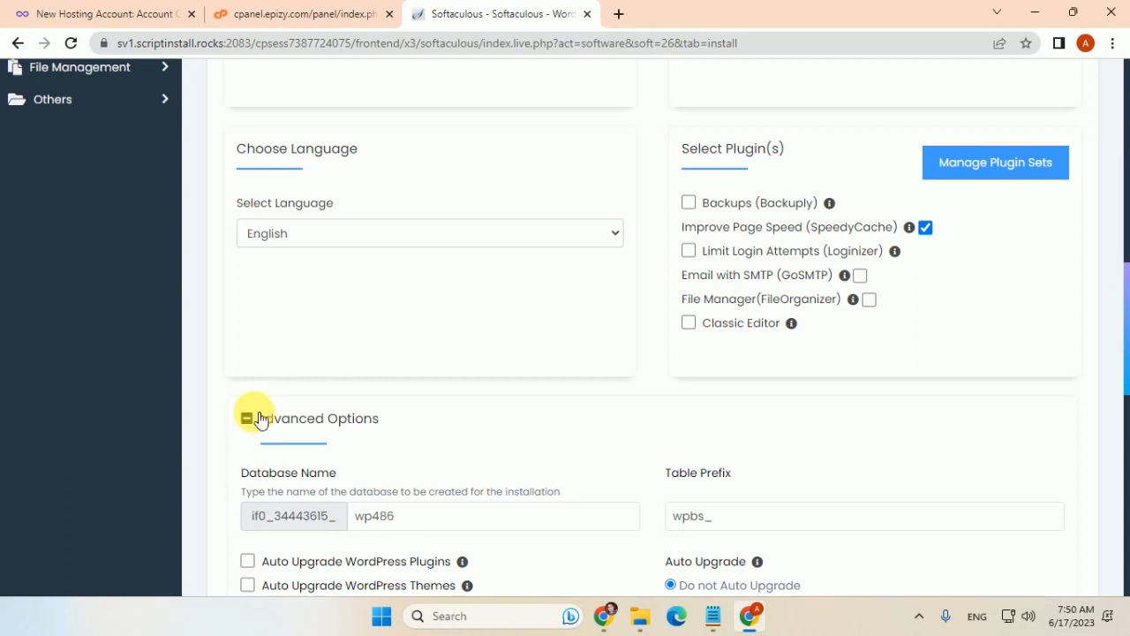
scroll(256, 422, "down", 2)
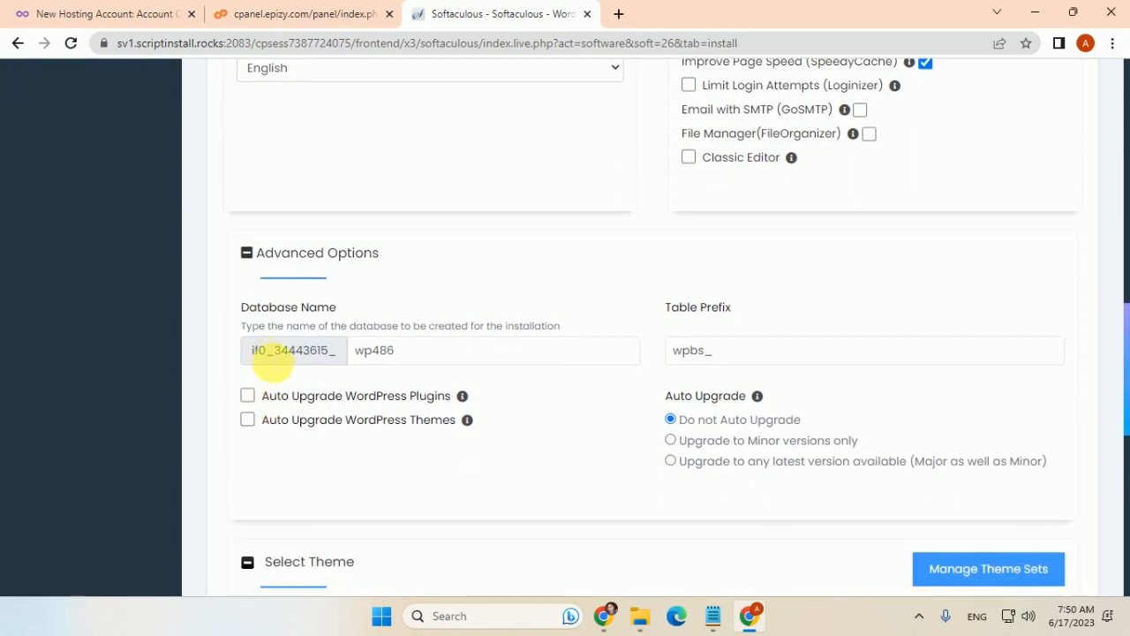
left_click(392, 352)
left_click_drag(410, 353, 329, 352)
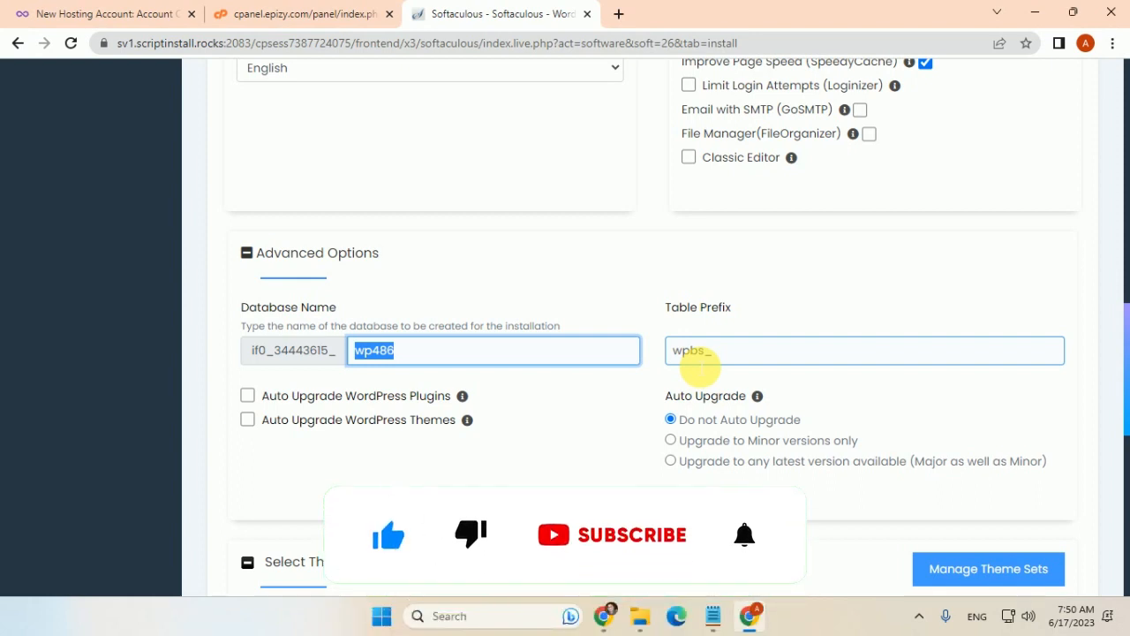
left_click_drag(711, 353, 674, 352)
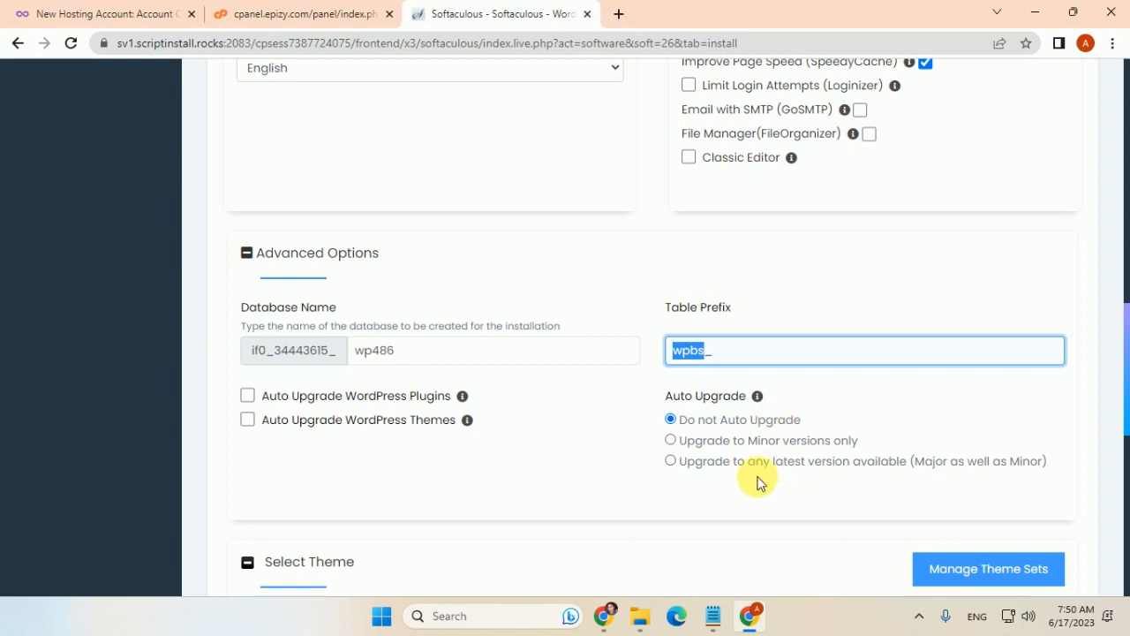
left_click(248, 254)
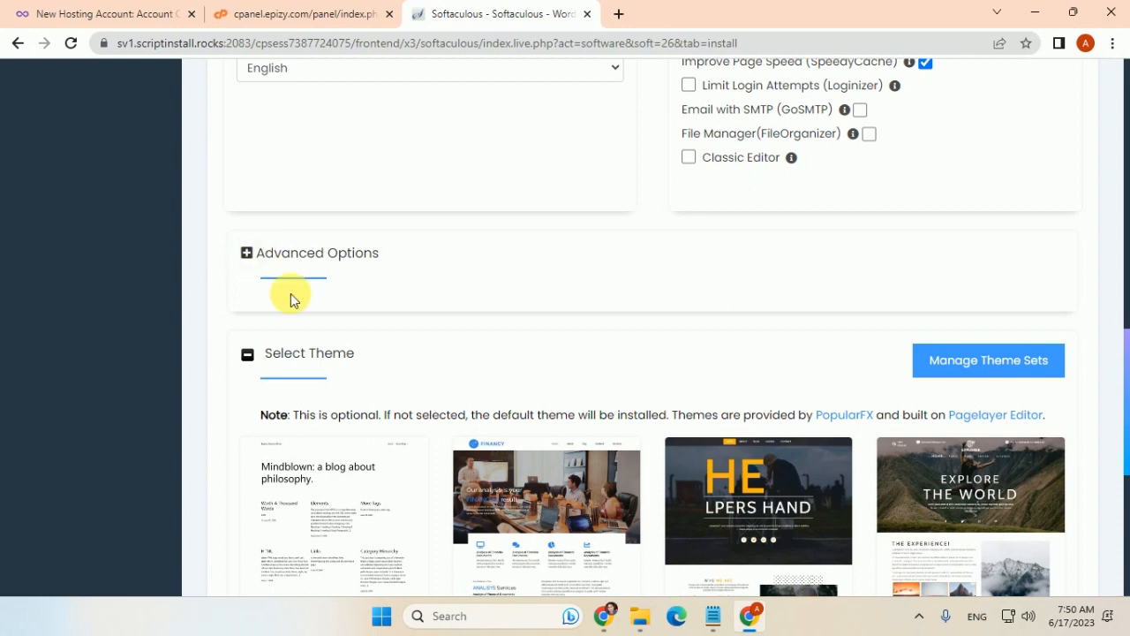
Advance the theme carousel three times to reach Softland, Waymore, Foodporium and Peach
scroll(322, 332, "down", 1)
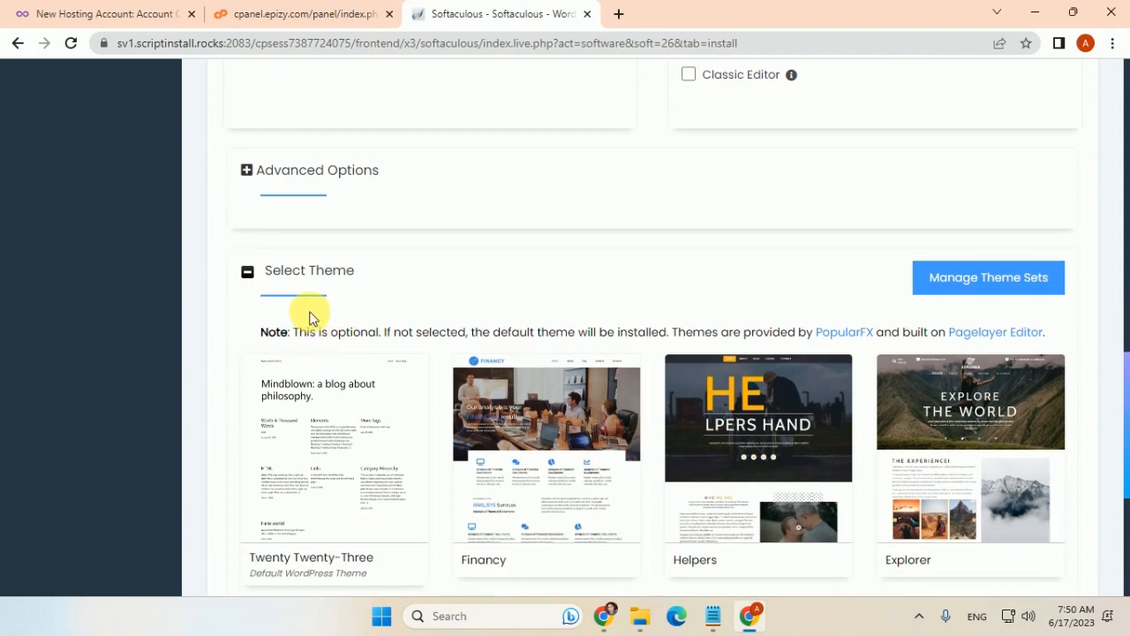
scroll(398, 417, "down", 1)
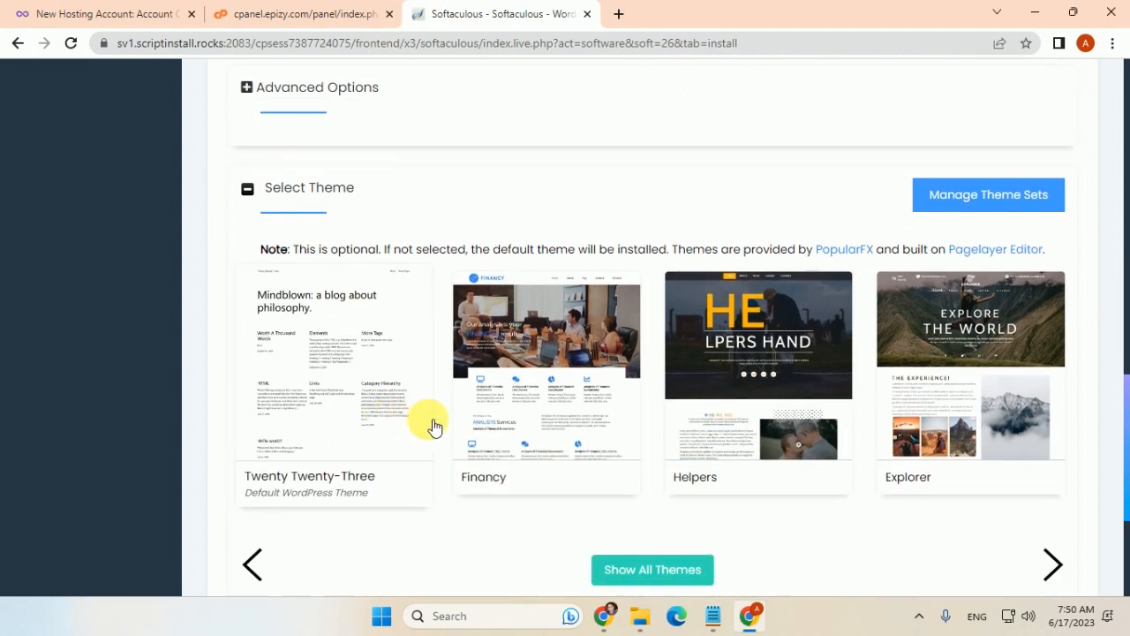
left_click(1056, 564)
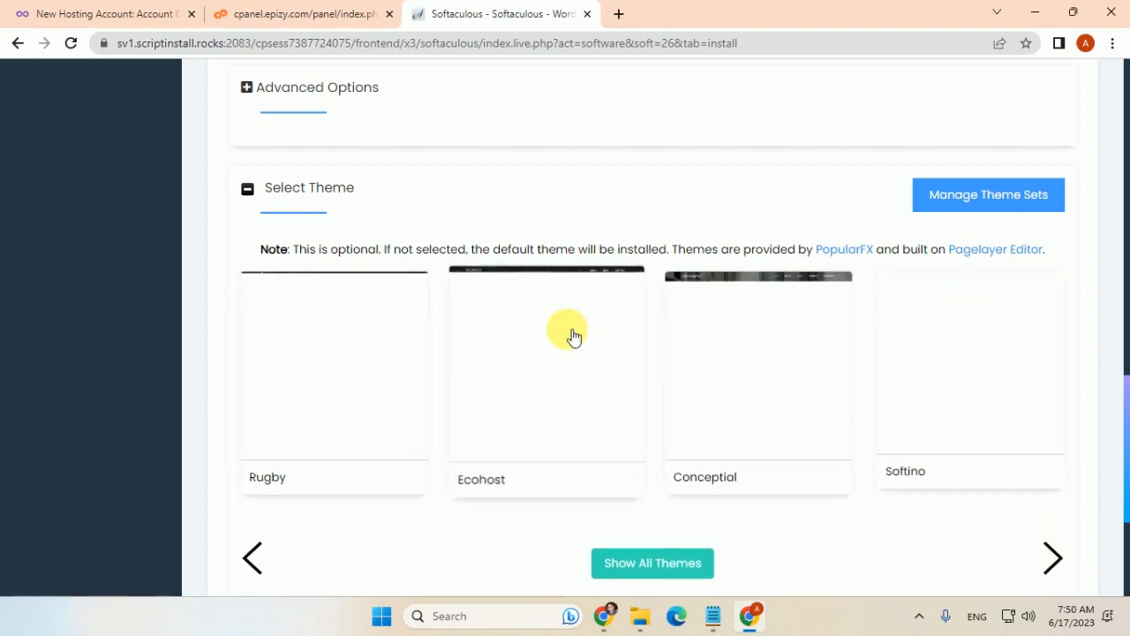
left_click(1057, 558)
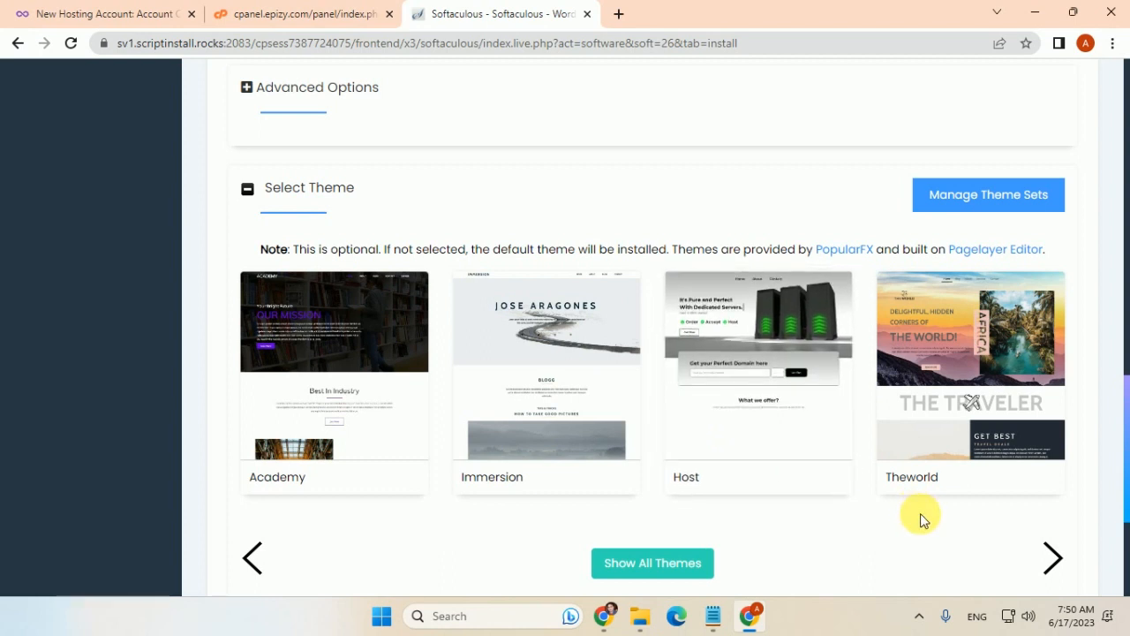
left_click(1052, 558)
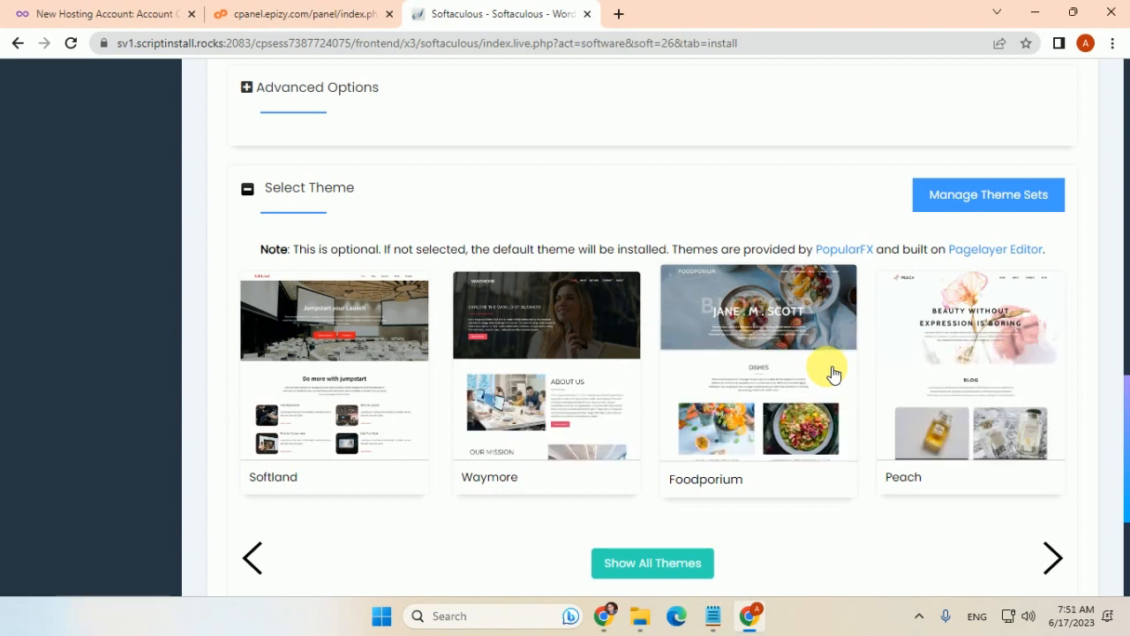
Preview the Softland theme, select it, and accept downloading its demo images
left_click(345, 405)
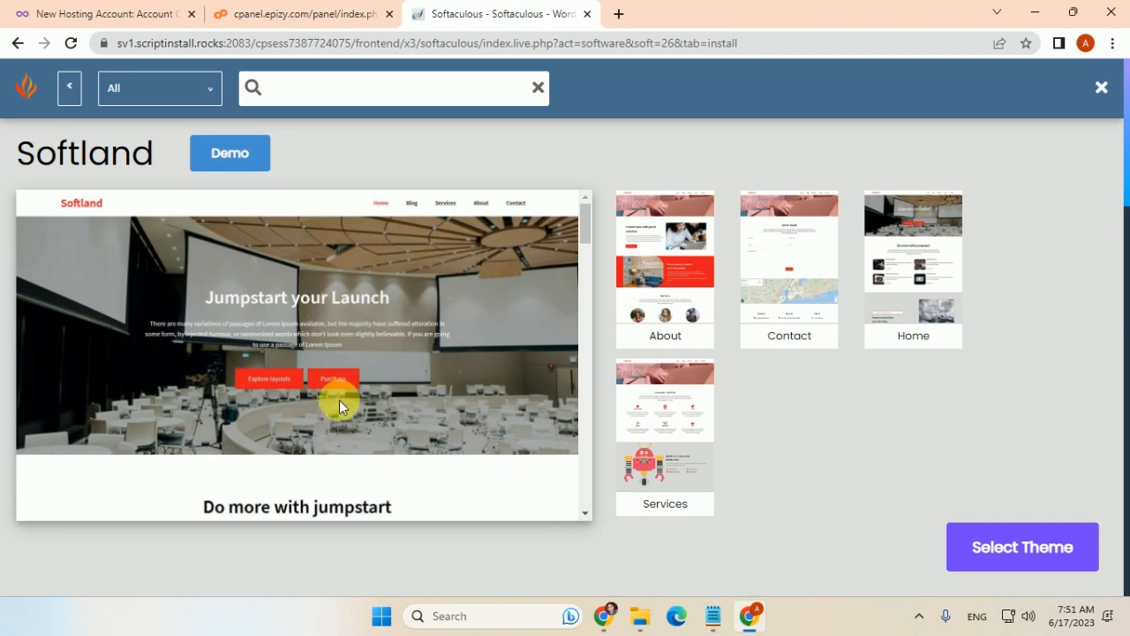
scroll(339, 400, "down", 3)
scroll(403, 432, "down", 5)
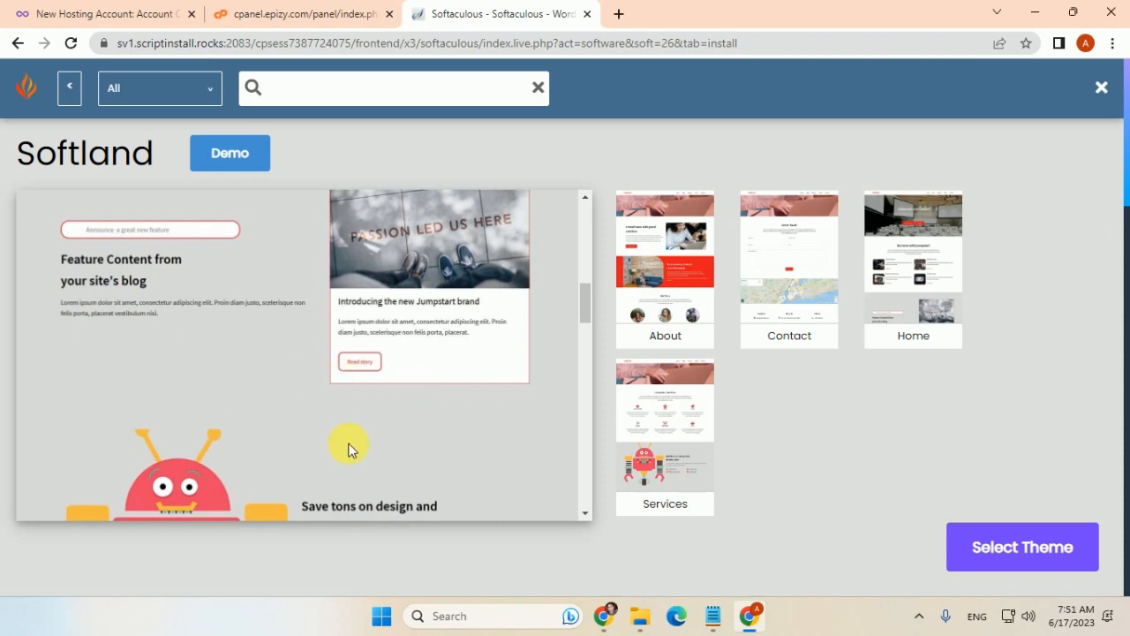
scroll(348, 448, "down", 5)
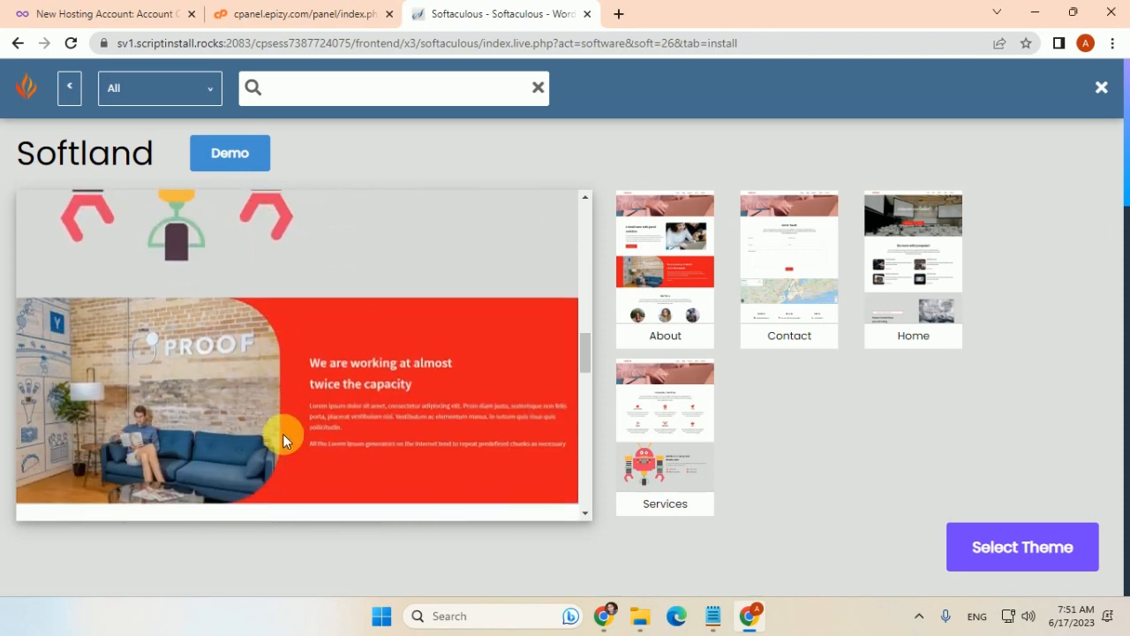
scroll(288, 437, "down", 5)
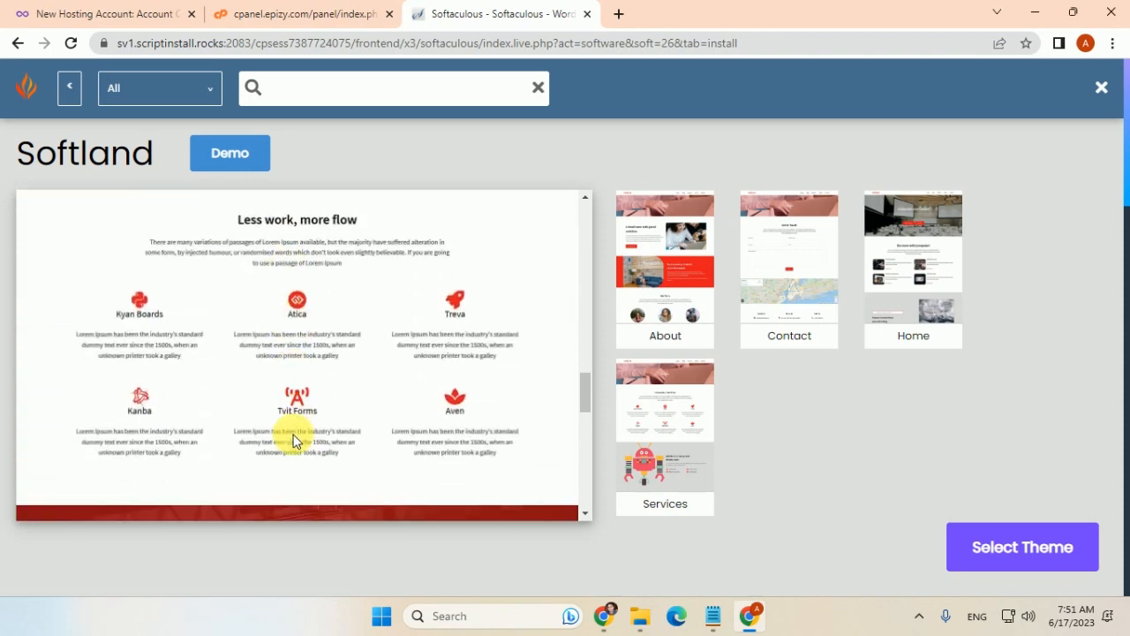
scroll(293, 437, "down", 10)
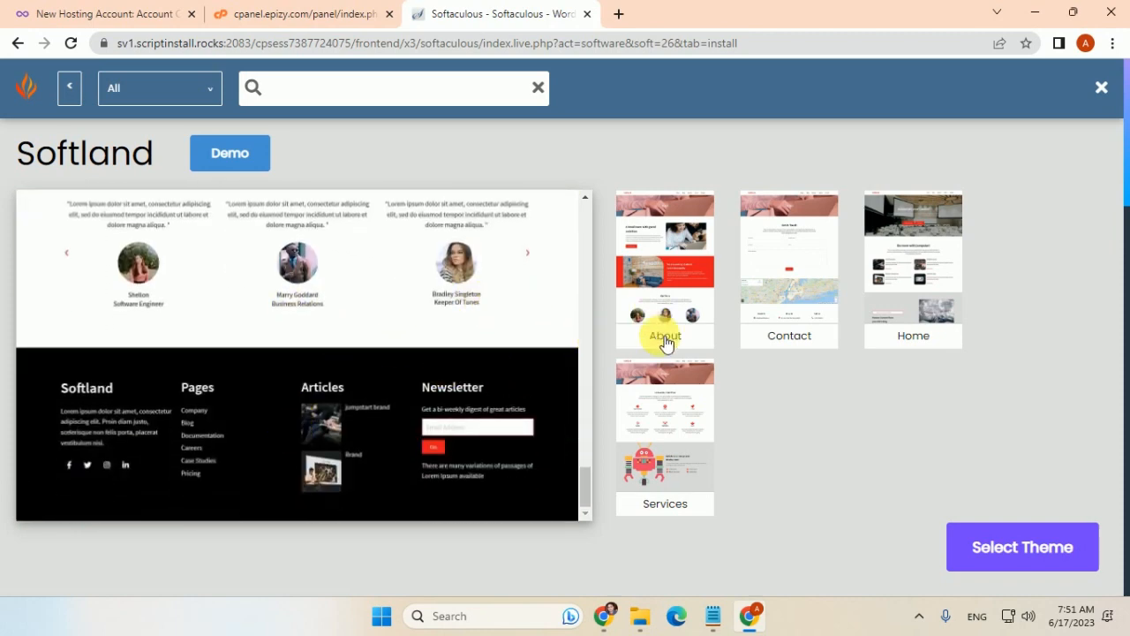
scroll(792, 353, "down", 2)
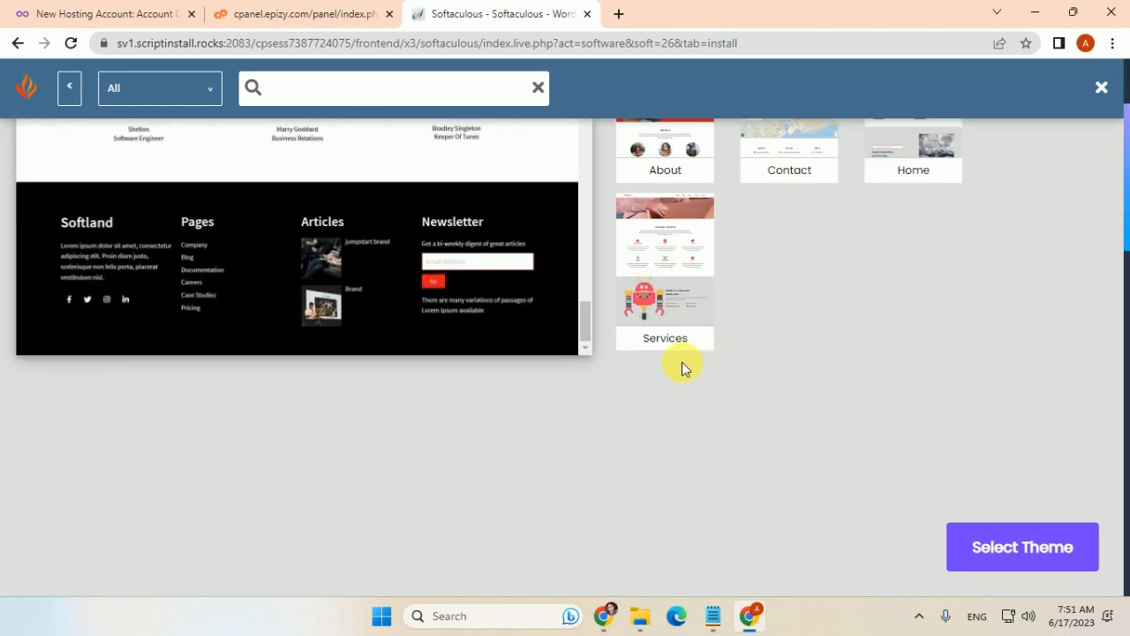
left_click(993, 562)
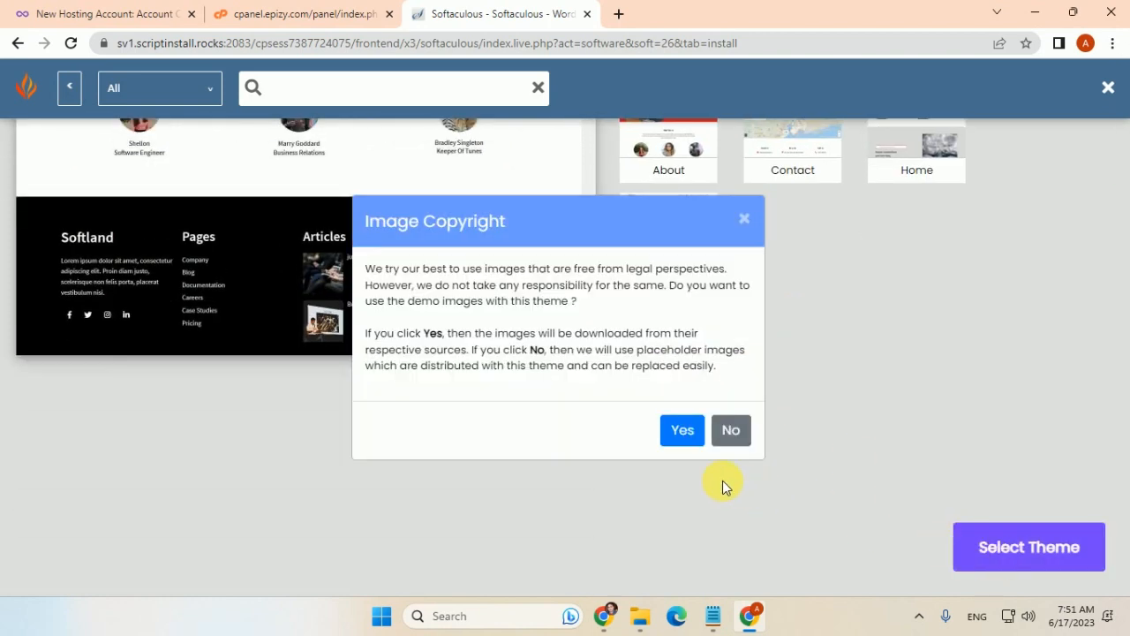
left_click(680, 431)
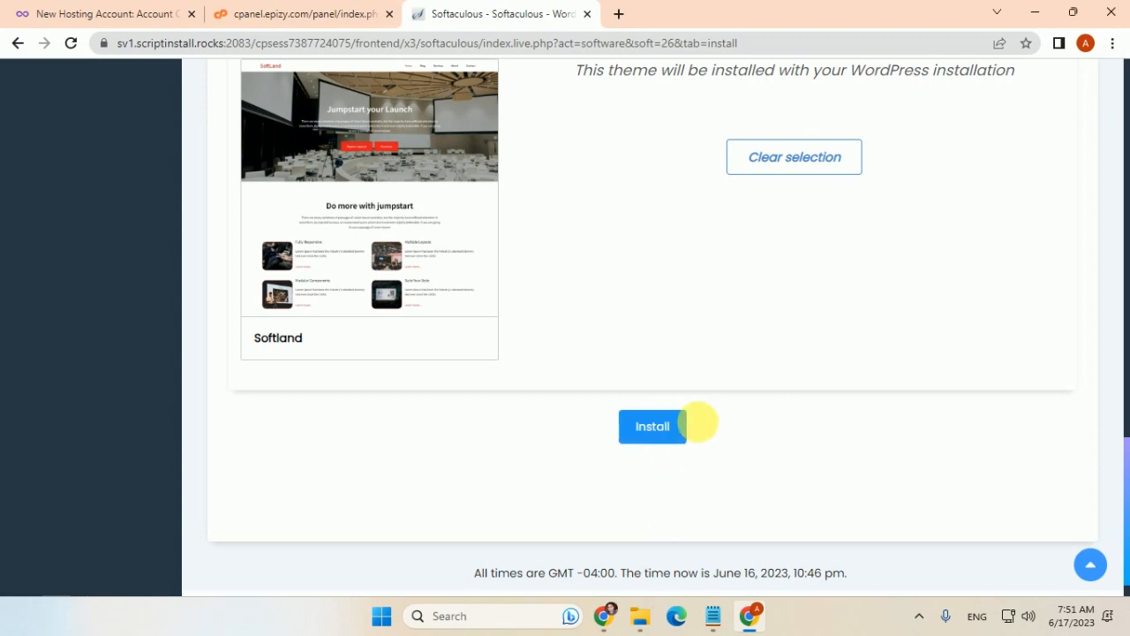
Review the install settings and plugins, start the WordPress install, and dismiss the lost-connection warning
scroll(727, 424, "up", 8)
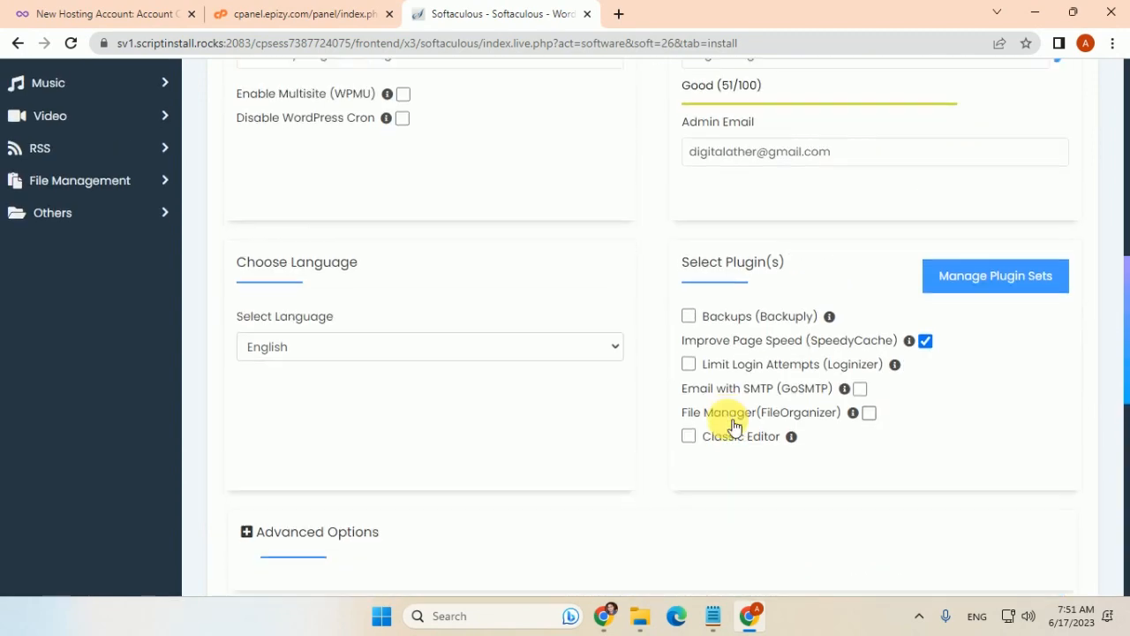
scroll(727, 423, "down", 3)
mouse_move(714, 616)
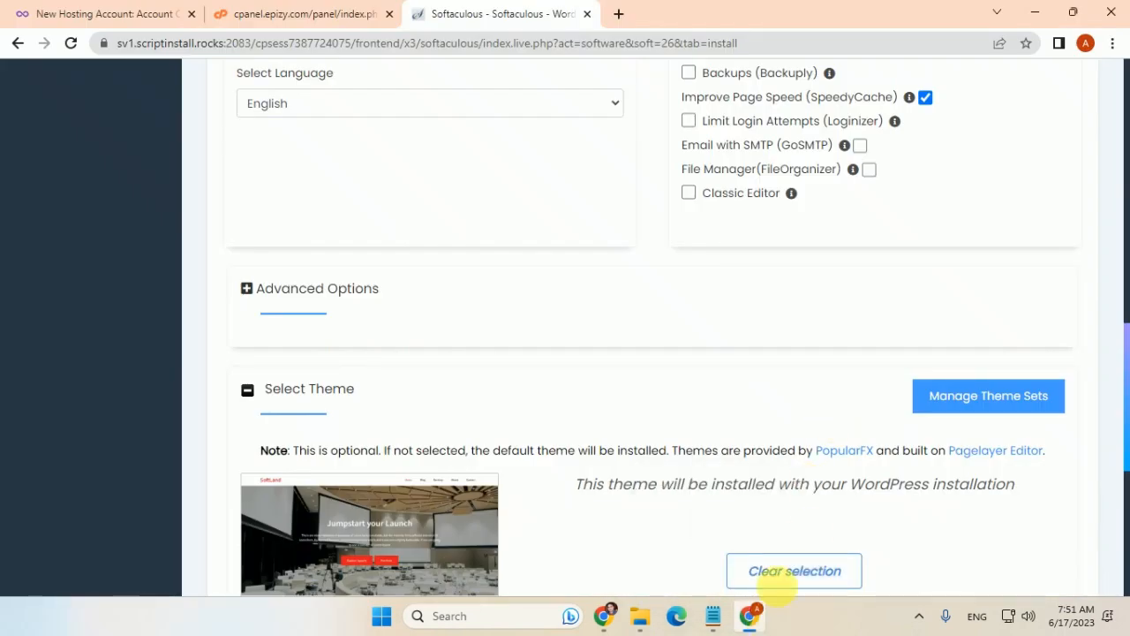
scroll(782, 510, "down", 5)
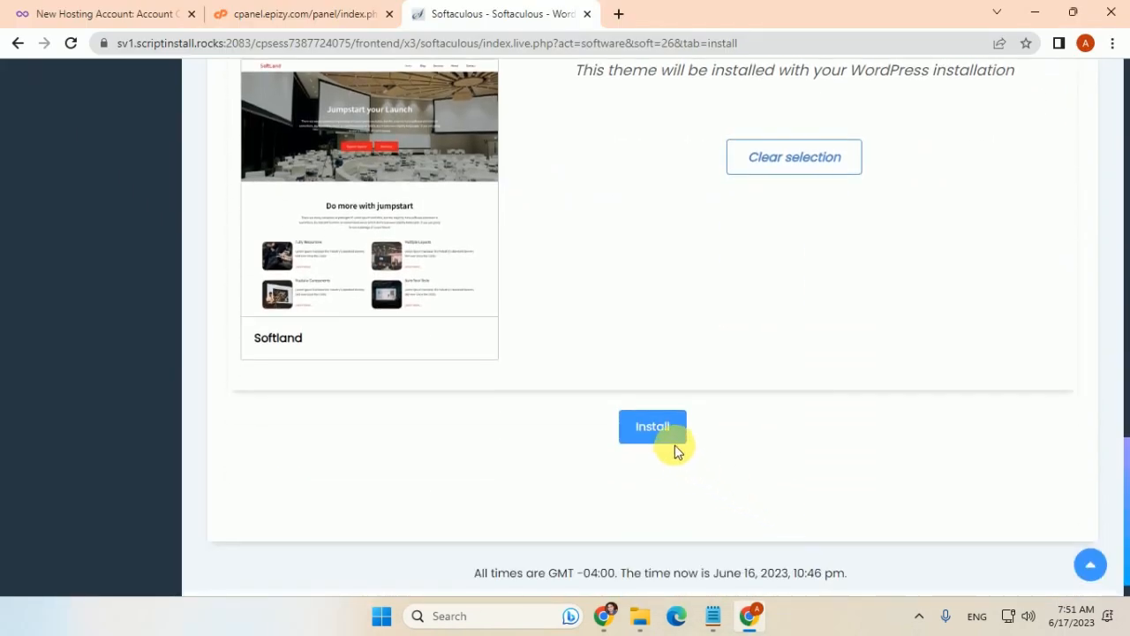
scroll(830, 432, "up", 8)
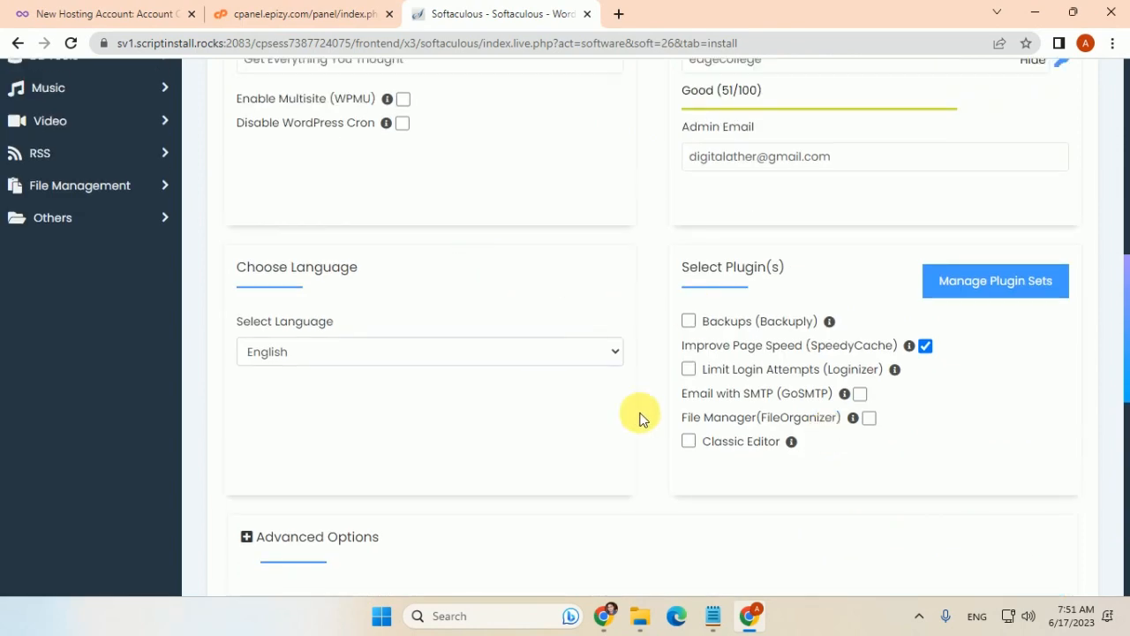
scroll(680, 215, "up", 2)
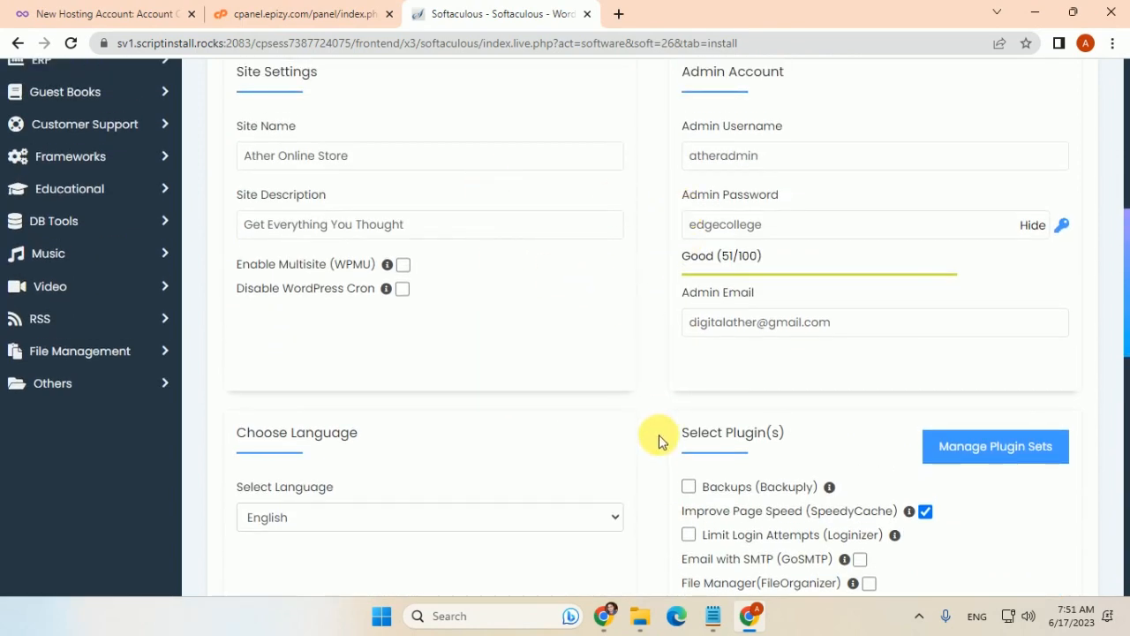
scroll(680, 573, "down", 10)
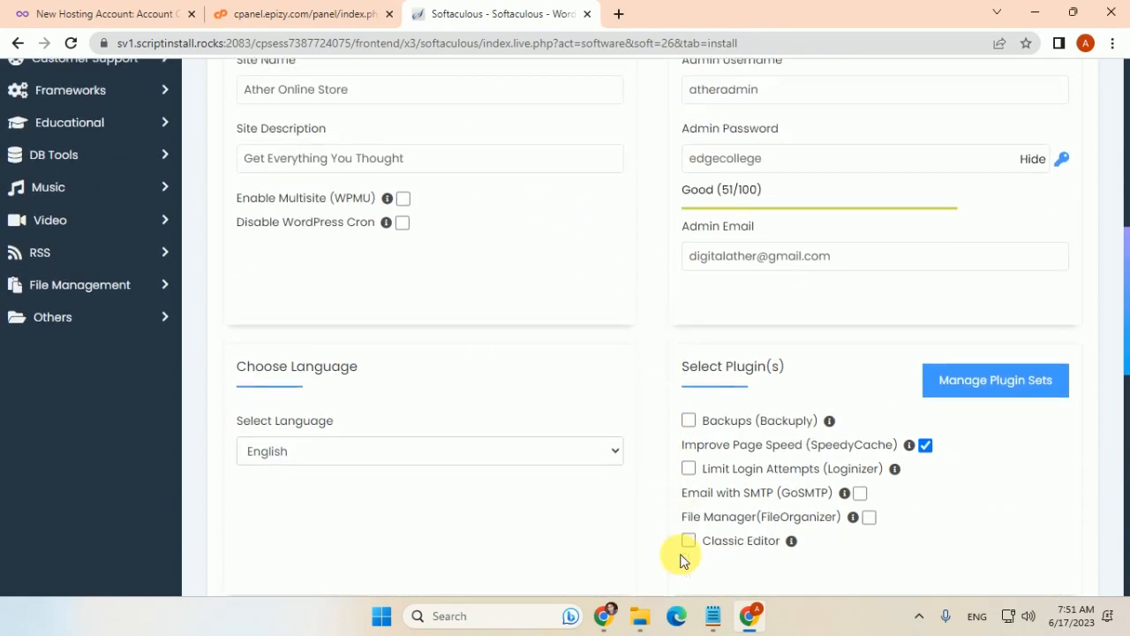
left_click(658, 446)
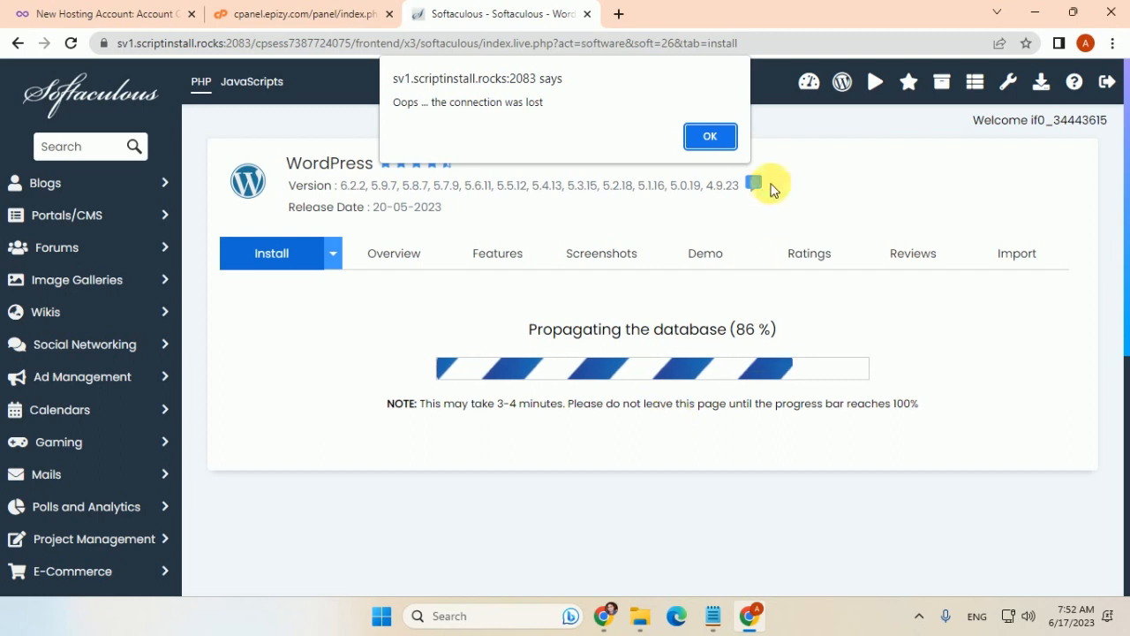
left_click(710, 135)
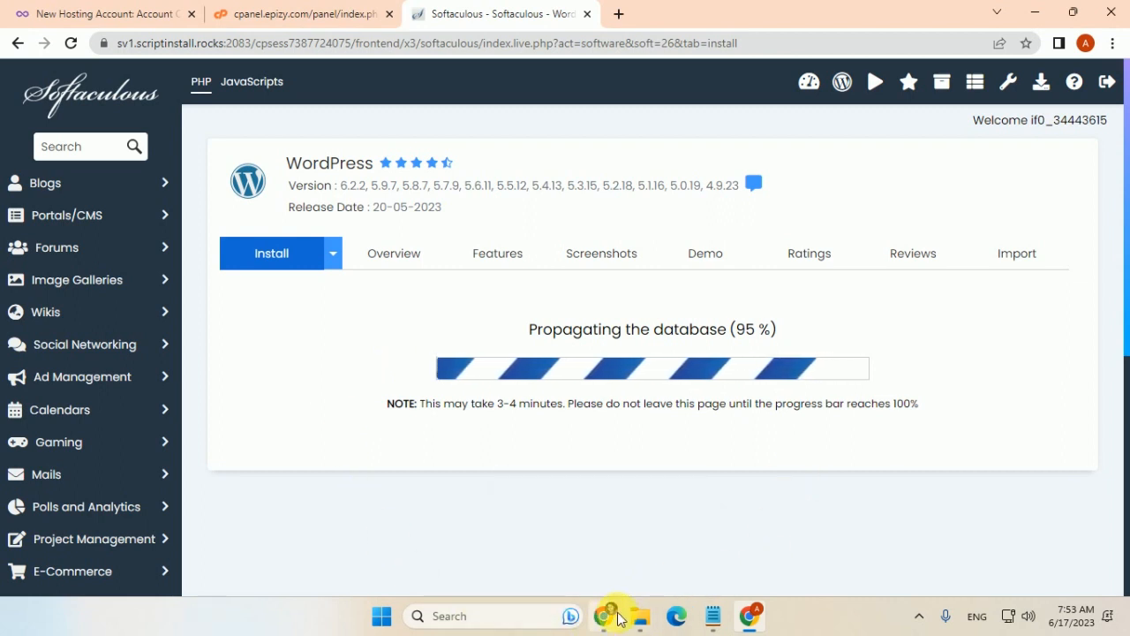
Snap the Softaculous browser window to the right half of the screen
mouse_move(611, 618)
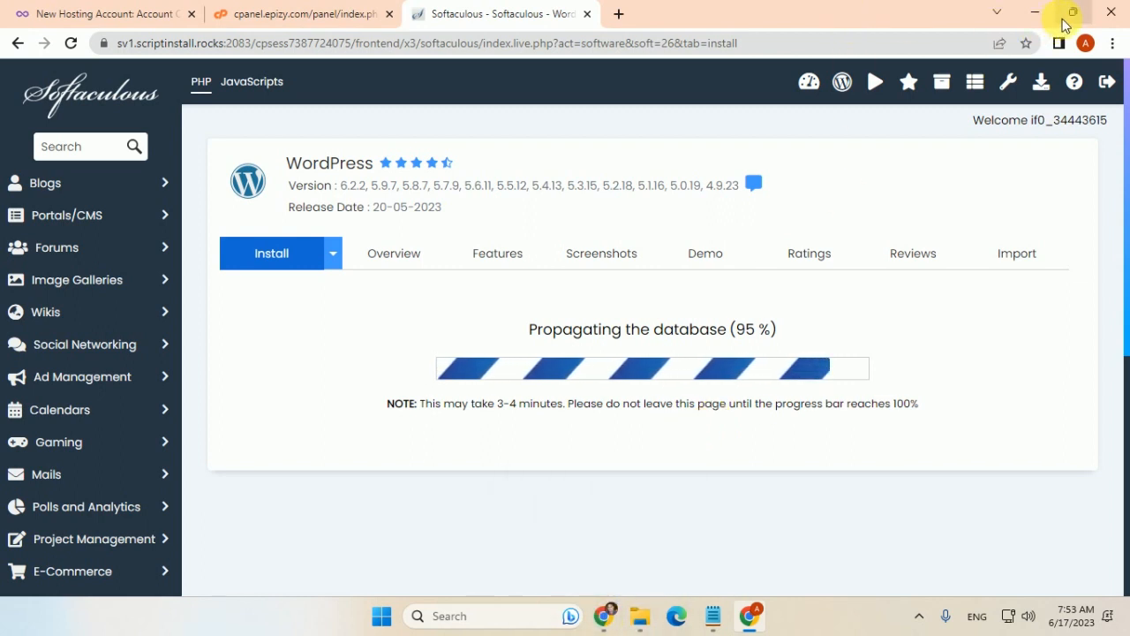
mouse_move(1072, 12)
left_click(1091, 63)
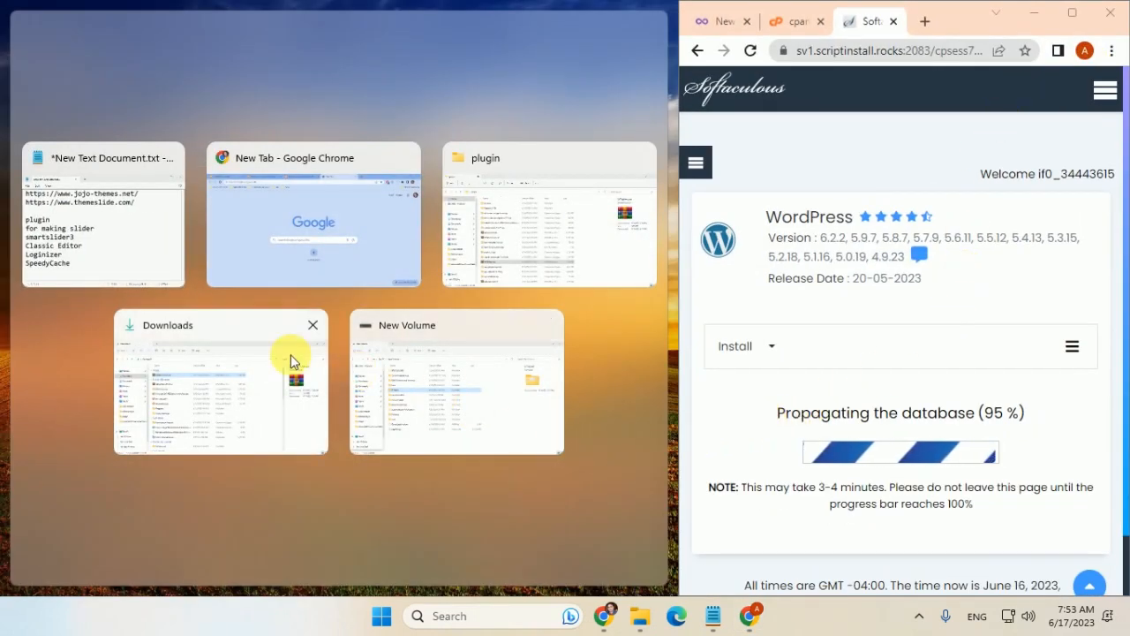
Snap the local-site Chrome window to the left half and retry the Starter Templates build
left_click(606, 618)
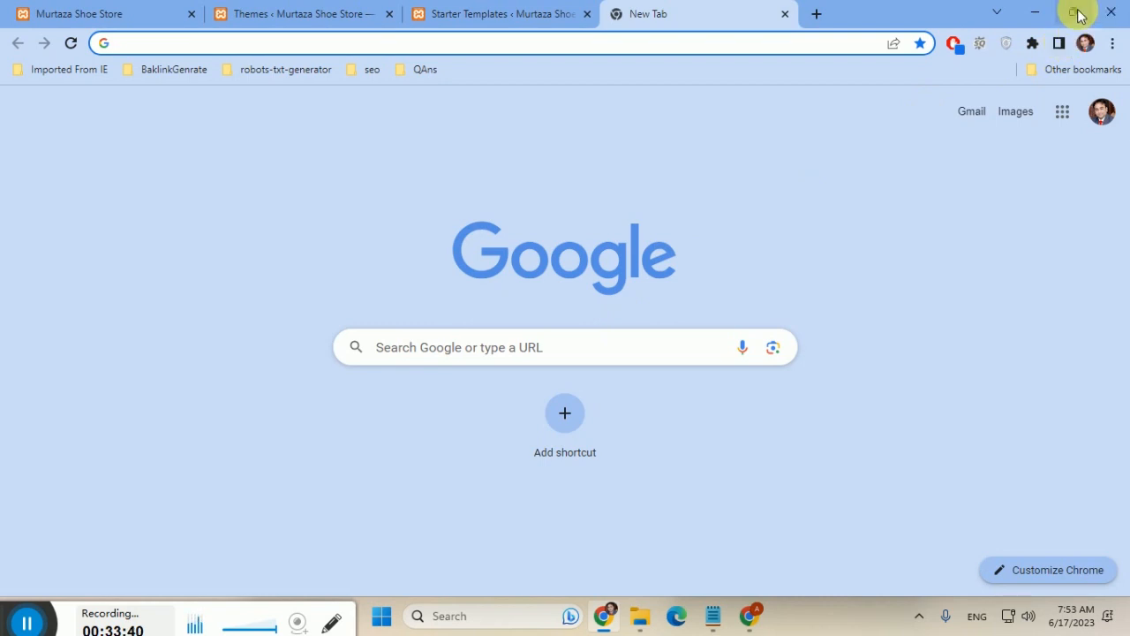
mouse_move(1079, 16)
left_click(1065, 51)
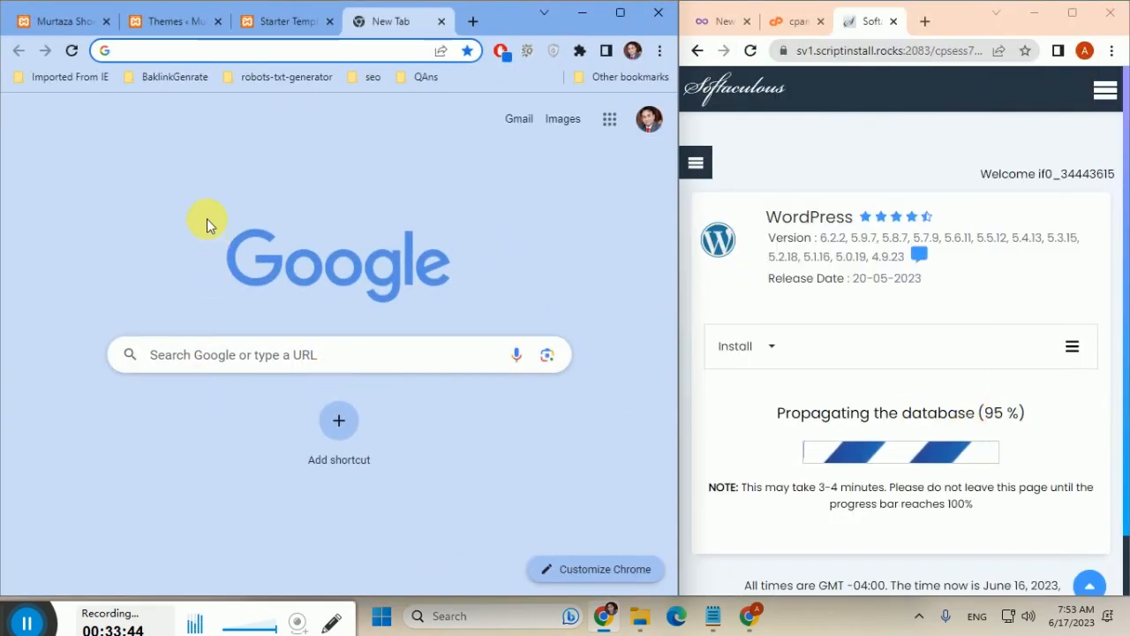
left_click(291, 20)
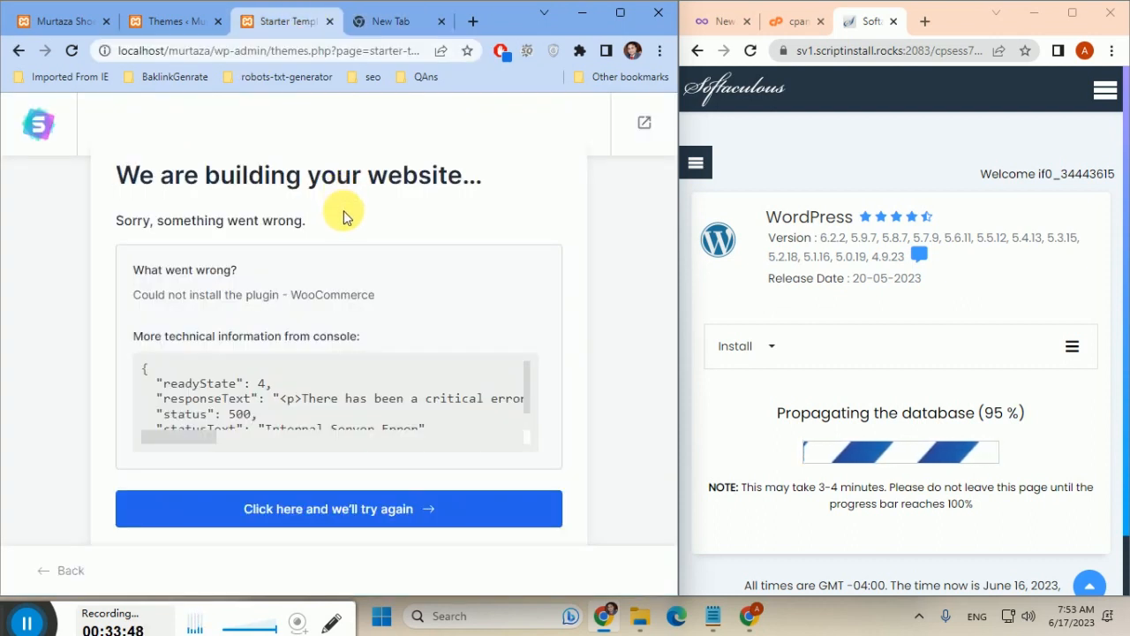
scroll(365, 430, "down", 1)
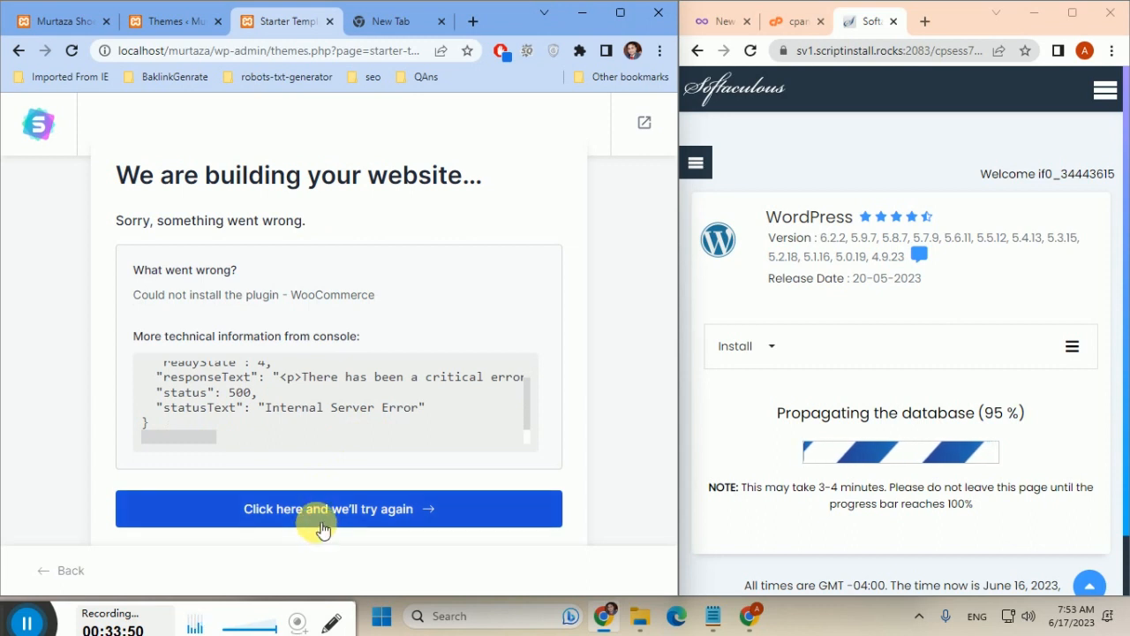
left_click(322, 527)
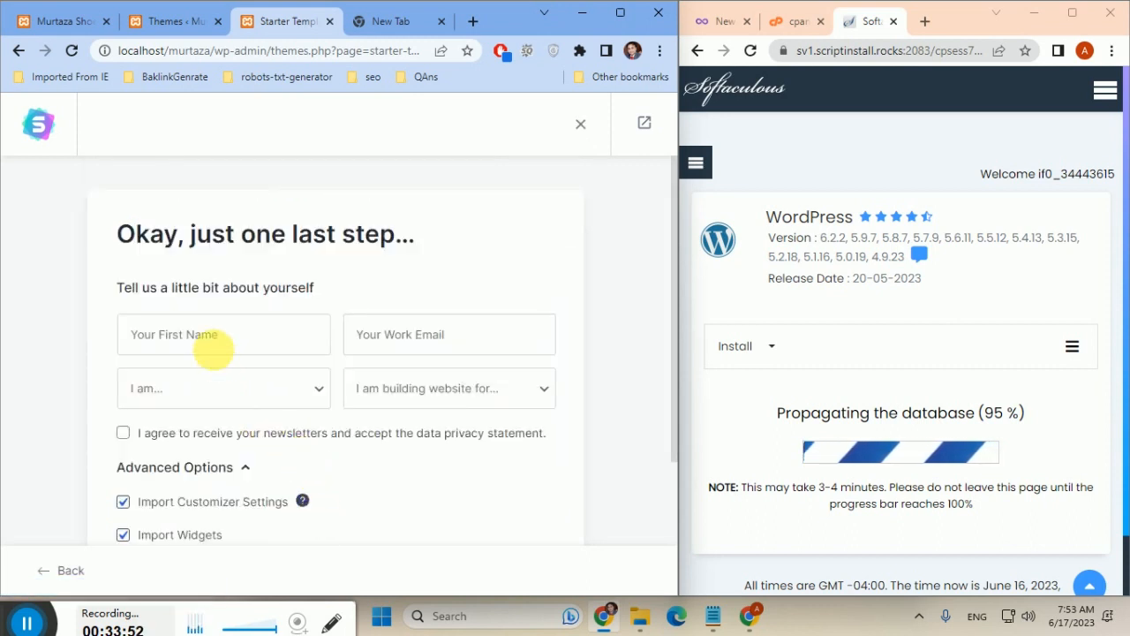
Fill in the suggested first name and work e-mail, and choose Beginner experience level
scroll(219, 340, "down", 2)
scroll(220, 328, "up", 1)
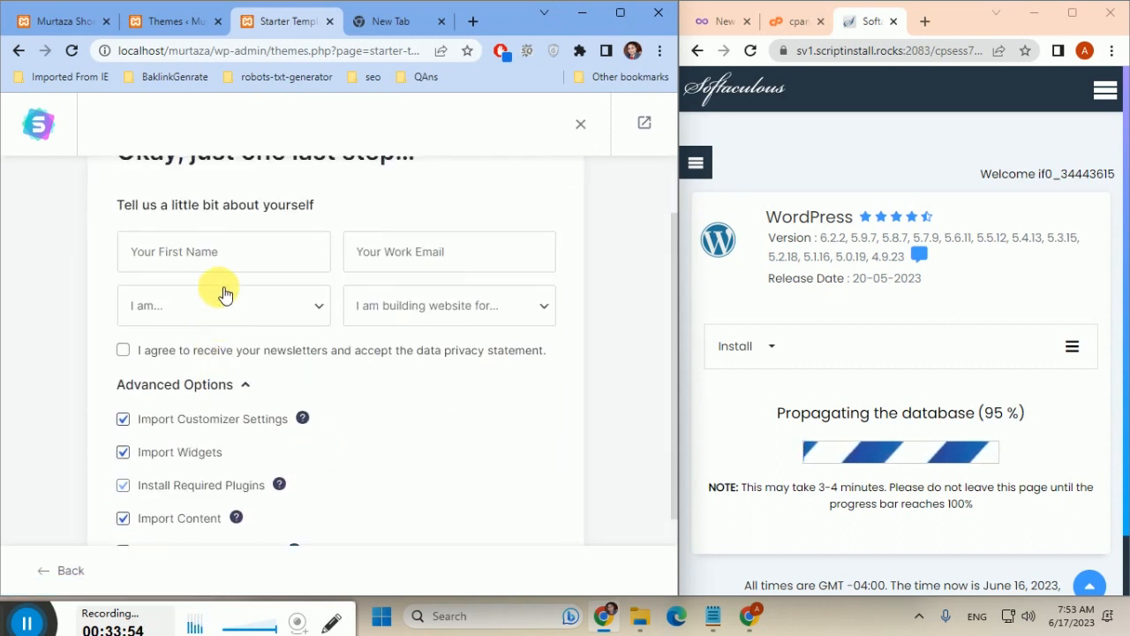
left_click(230, 265)
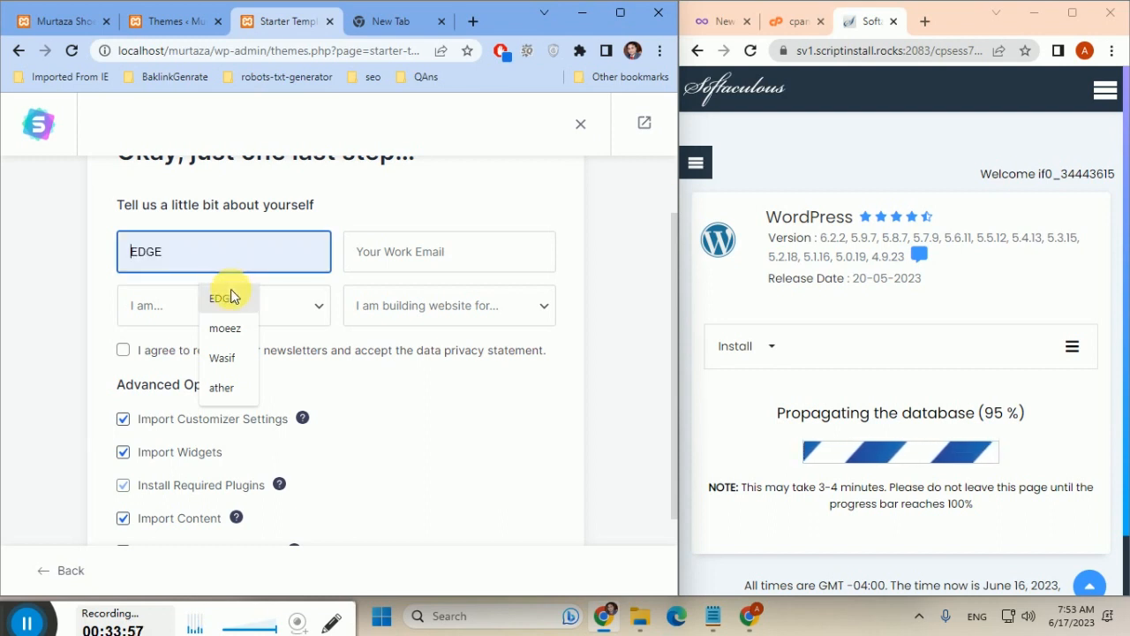
left_click(231, 302)
left_click(431, 254)
left_click(439, 300)
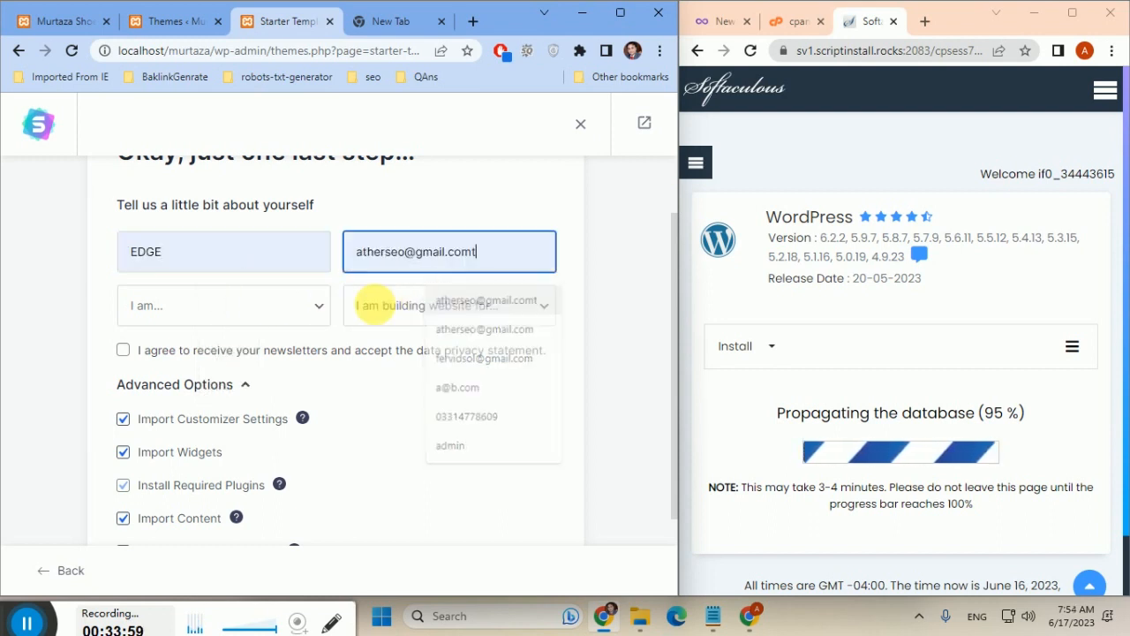
left_click(192, 318)
left_click(195, 350)
Choose Myself/My Company as the audience, accept the privacy agreement, and submit to build
left_click(369, 304)
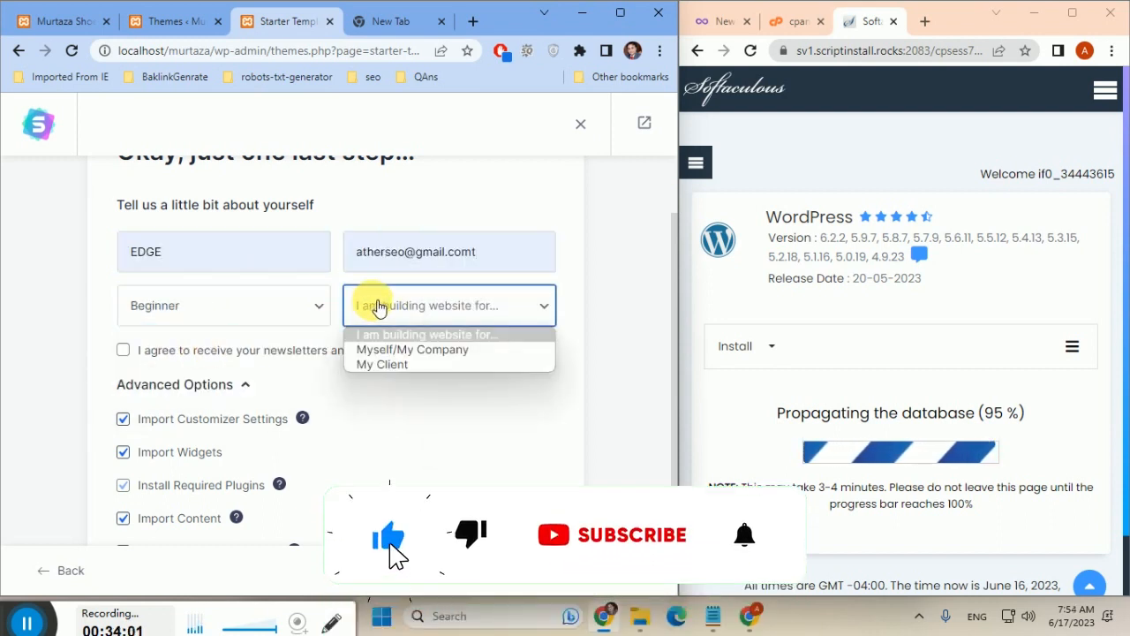
left_click(380, 351)
scroll(177, 354, "down", 1)
left_click(146, 266)
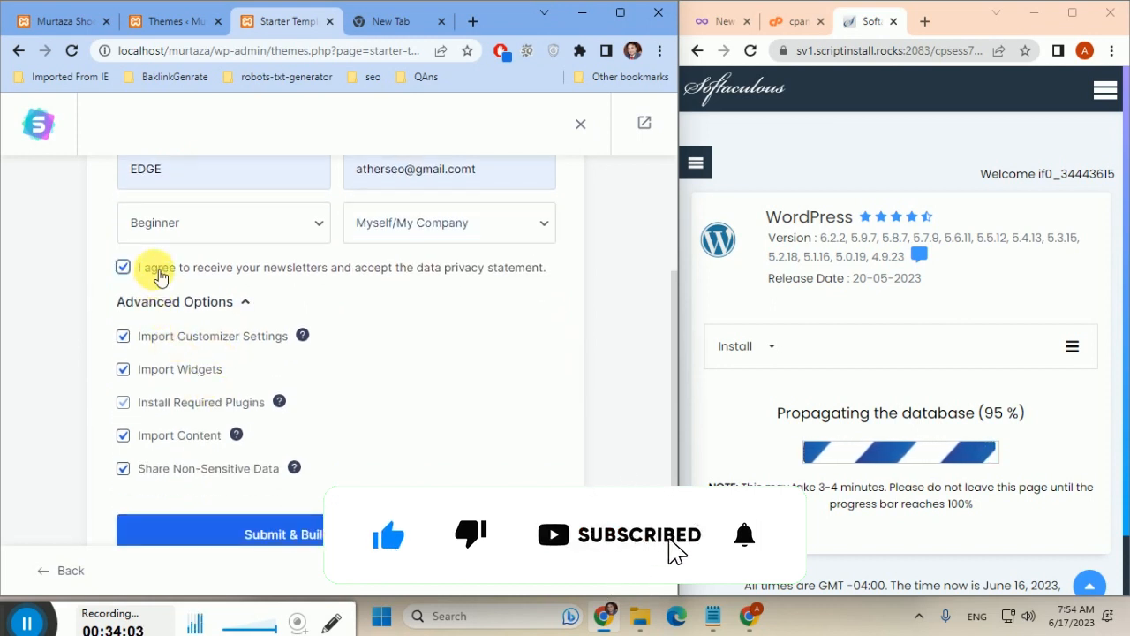
left_click(314, 527)
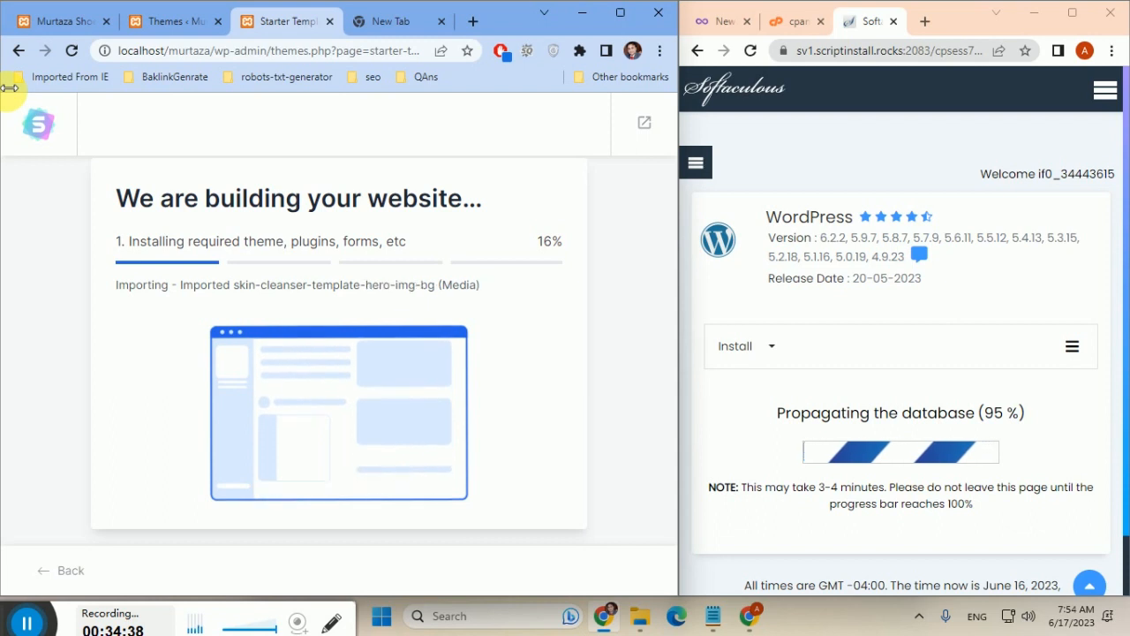
Wait for the Starter Templates build to finish while switching between the Softaculous and local-site windows
left_click(722, 407)
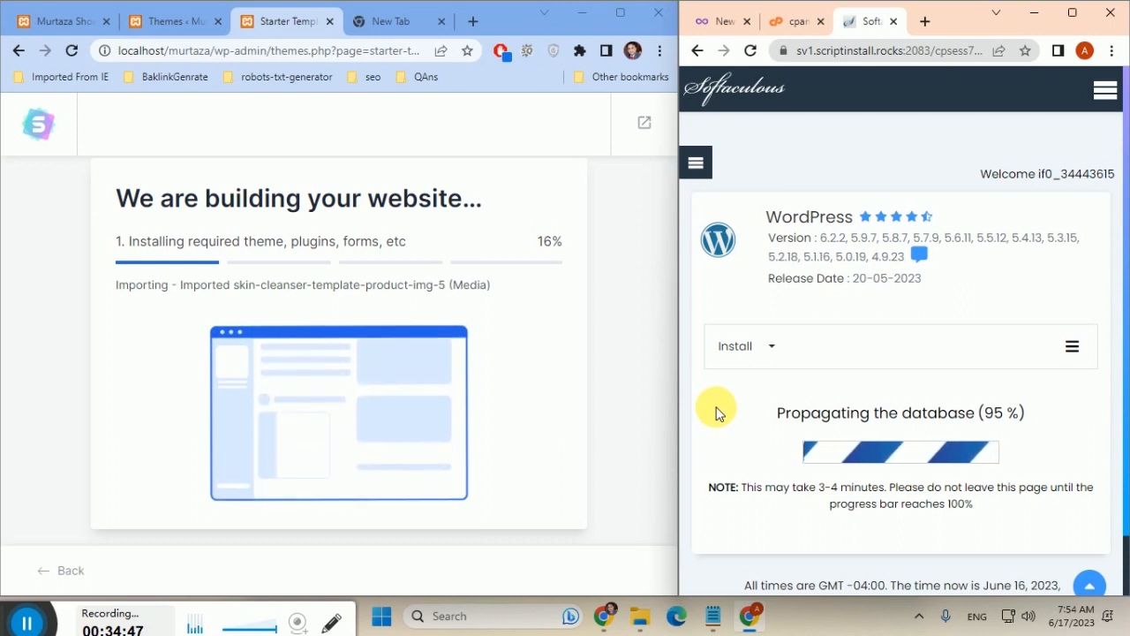
left_click(26, 622)
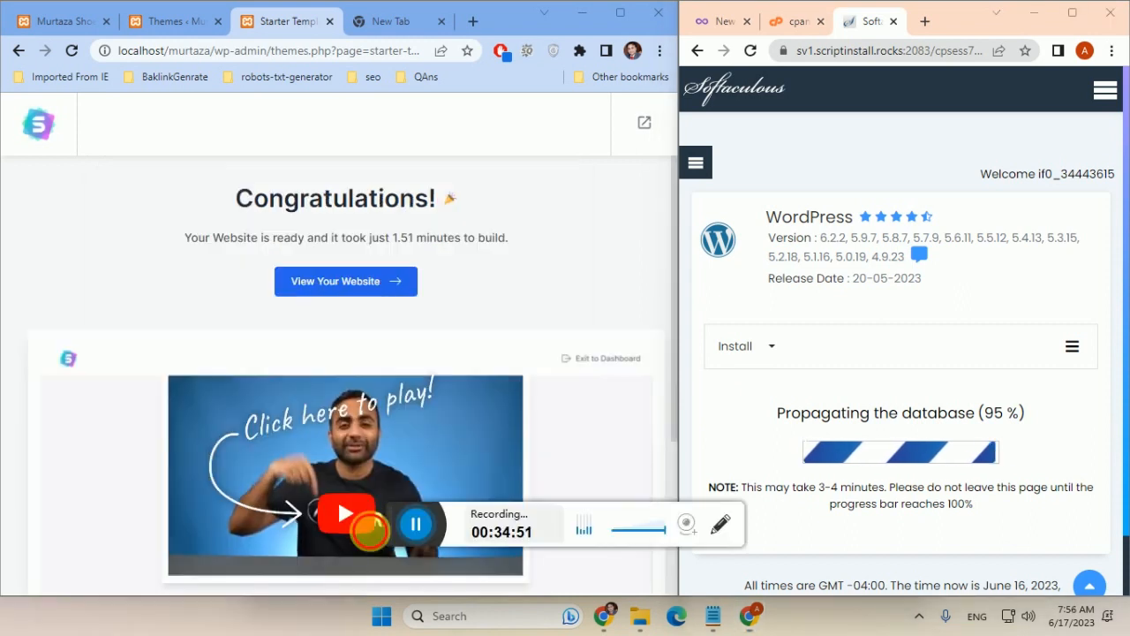
left_click_drag(389, 521, 9, 596)
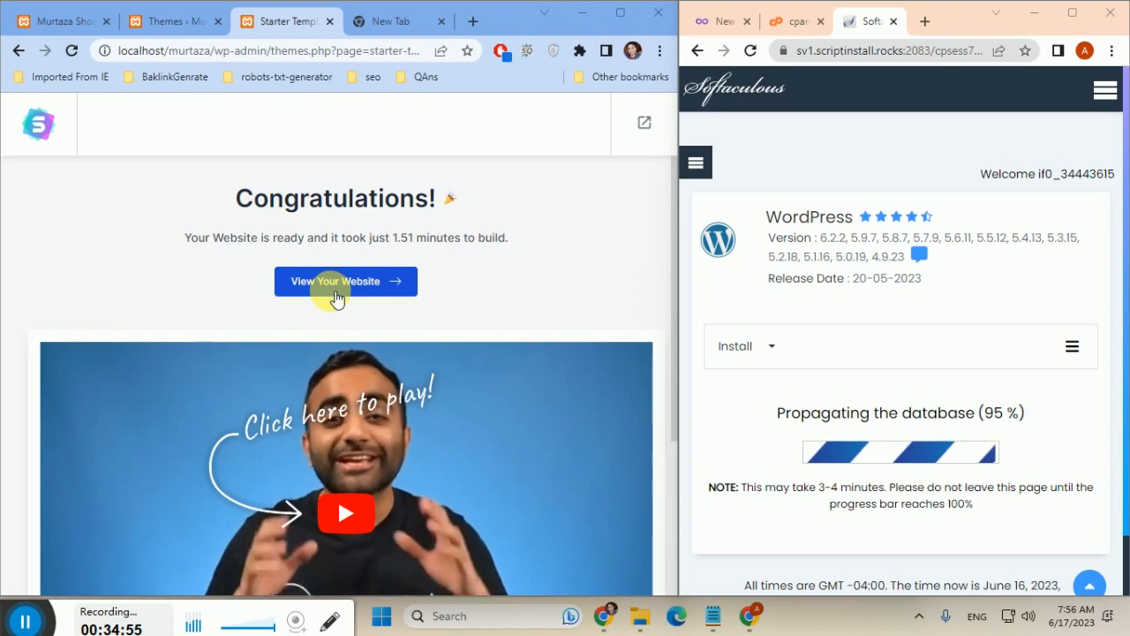
Open the newly built site full screen and browse its Home, Shop and About pages
left_click(333, 292)
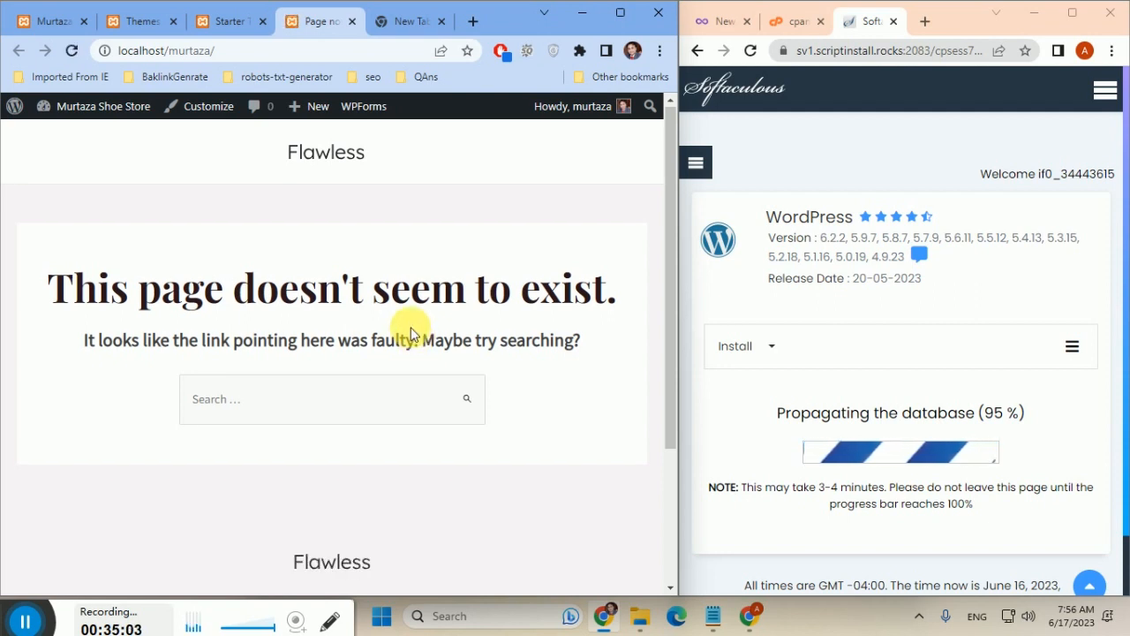
scroll(411, 334, "down", 2)
scroll(411, 333, "up", 2)
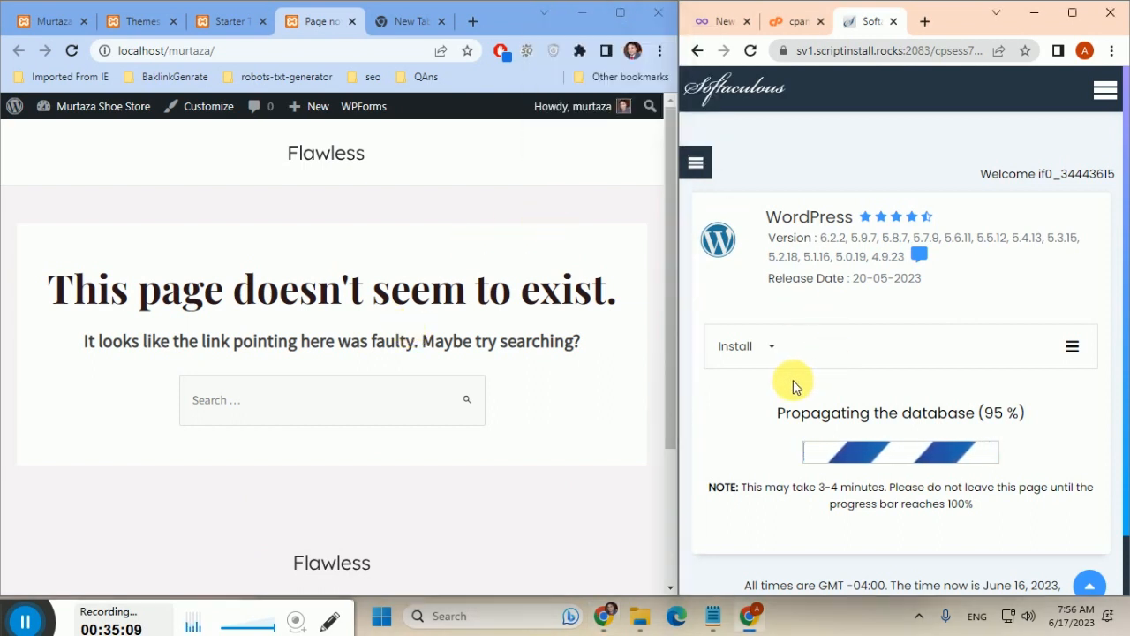
left_click(608, 17)
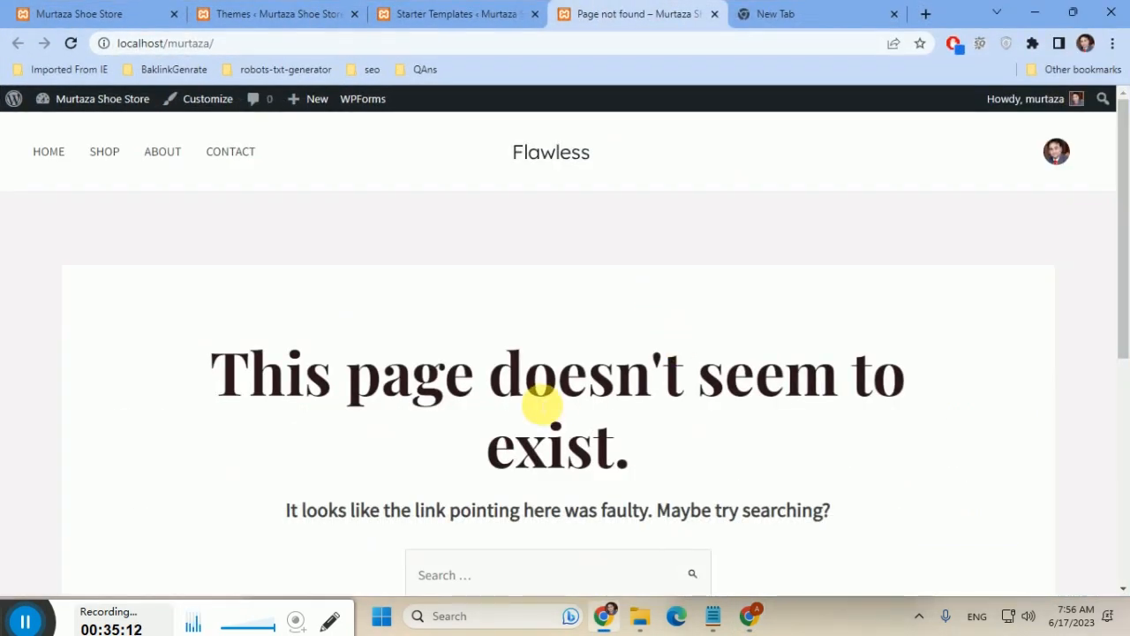
scroll(540, 405, "down", 3)
scroll(537, 398, "up", 3)
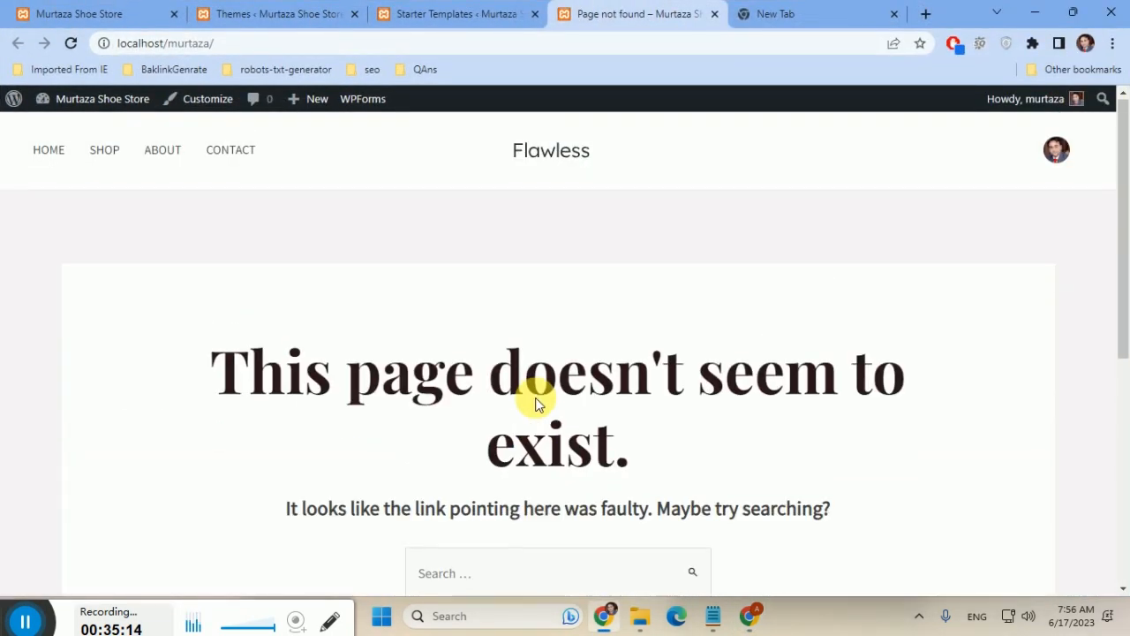
left_click(66, 157)
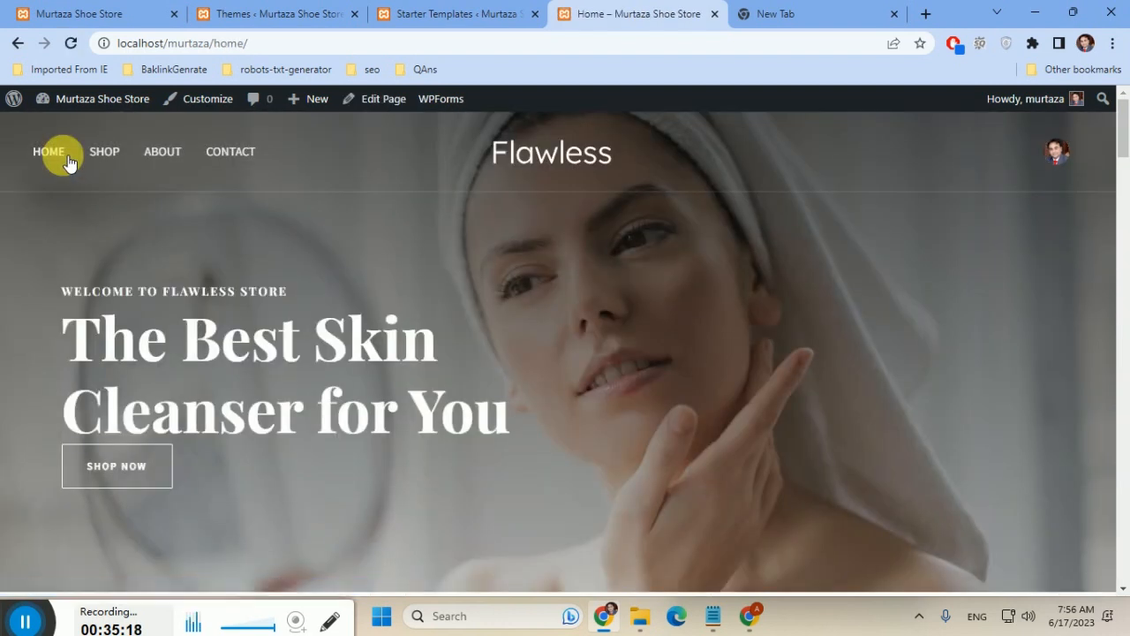
left_click(101, 166)
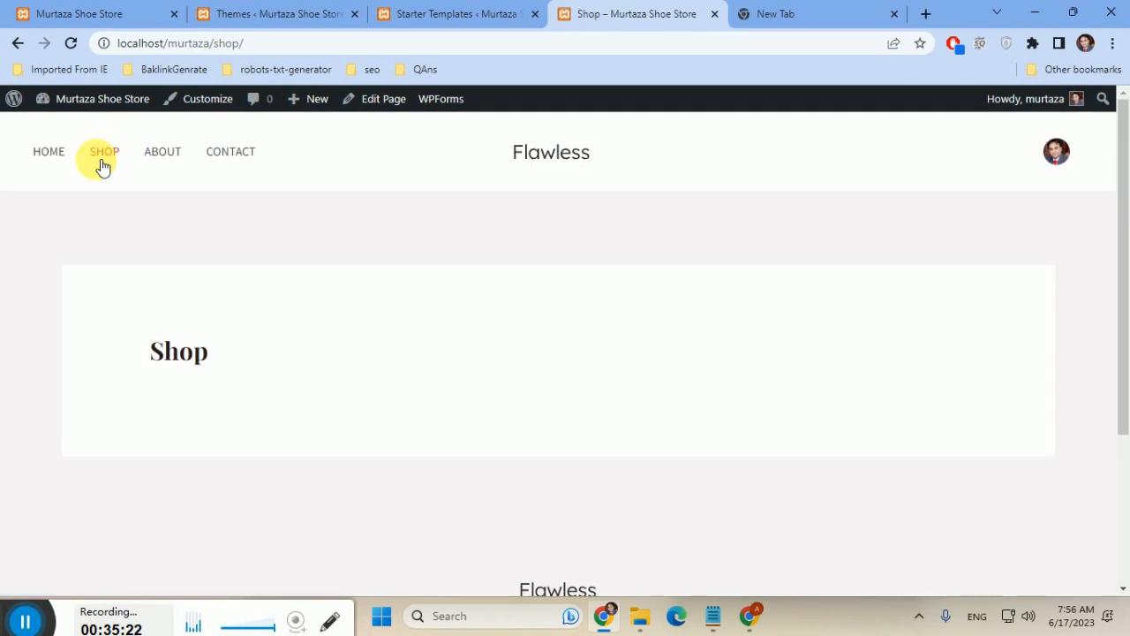
left_click(155, 166)
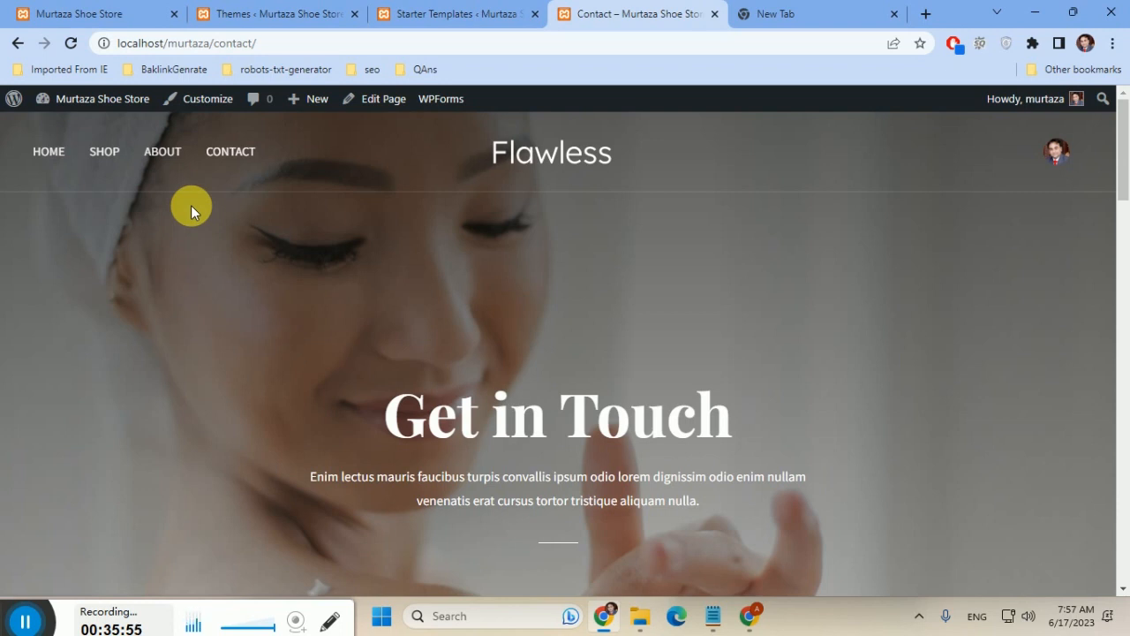
Minimize the local-site window and maximize the Softaculous window showing the install at 95 %
left_click(1029, 16)
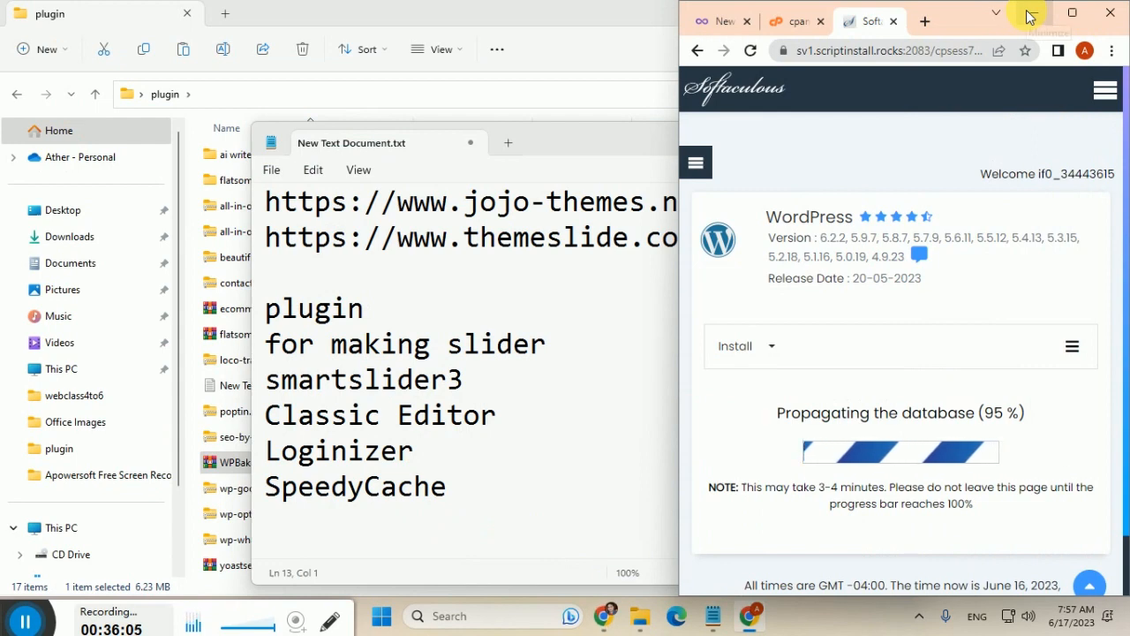
left_click(1072, 12)
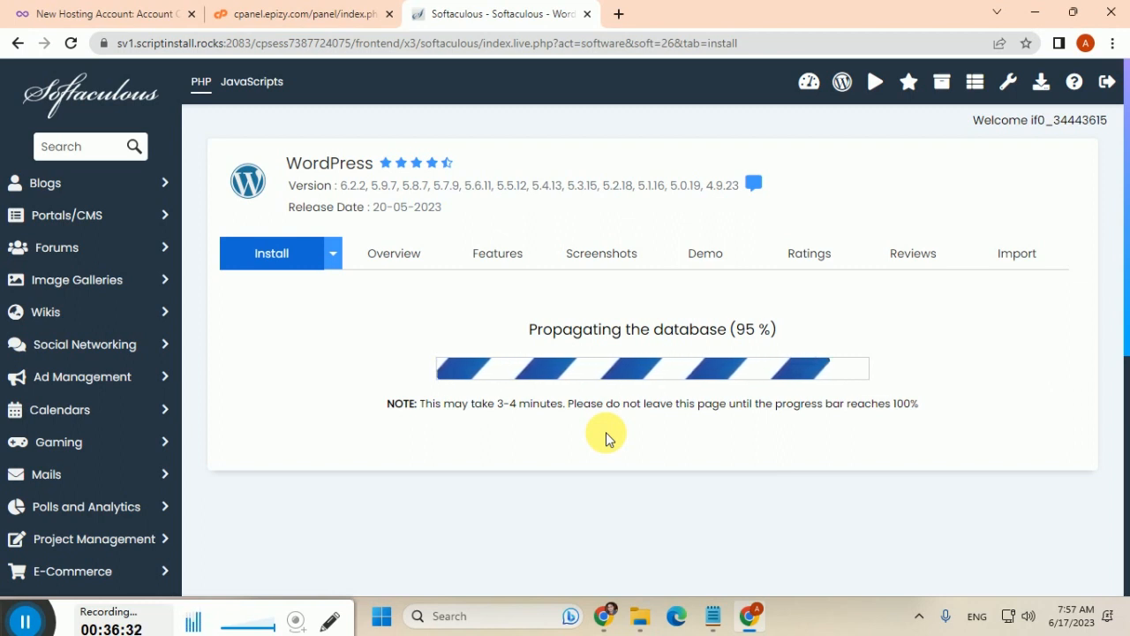
Look over the WordPress reviews, ratings, and the remote-server and this-server import forms
left_click(916, 265)
left_click(817, 259)
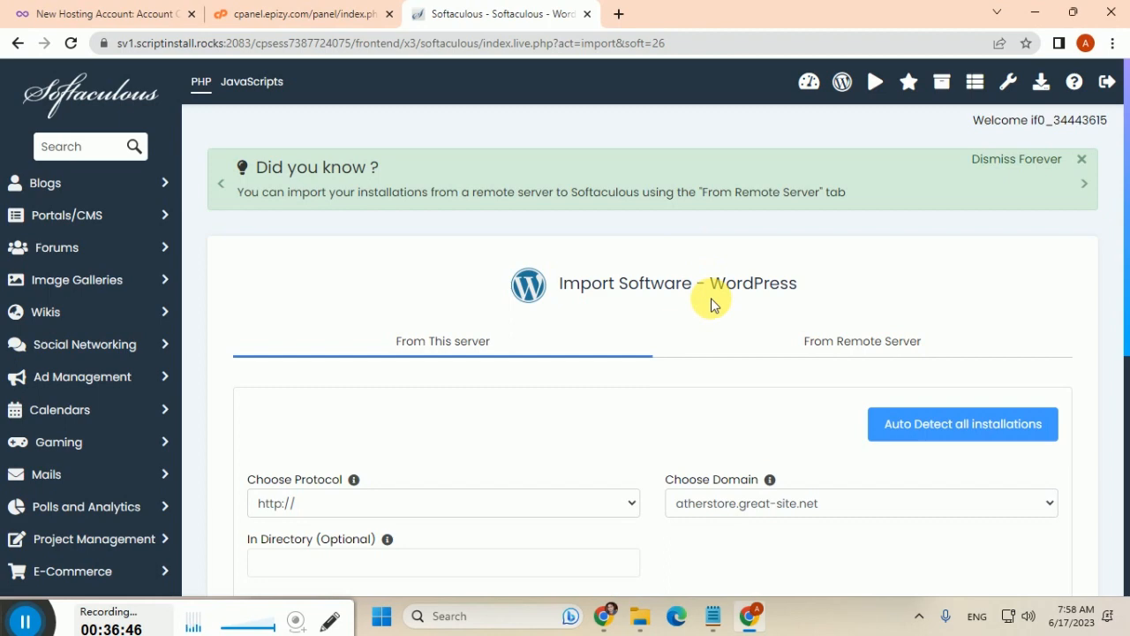
scroll(714, 304, "down", 3)
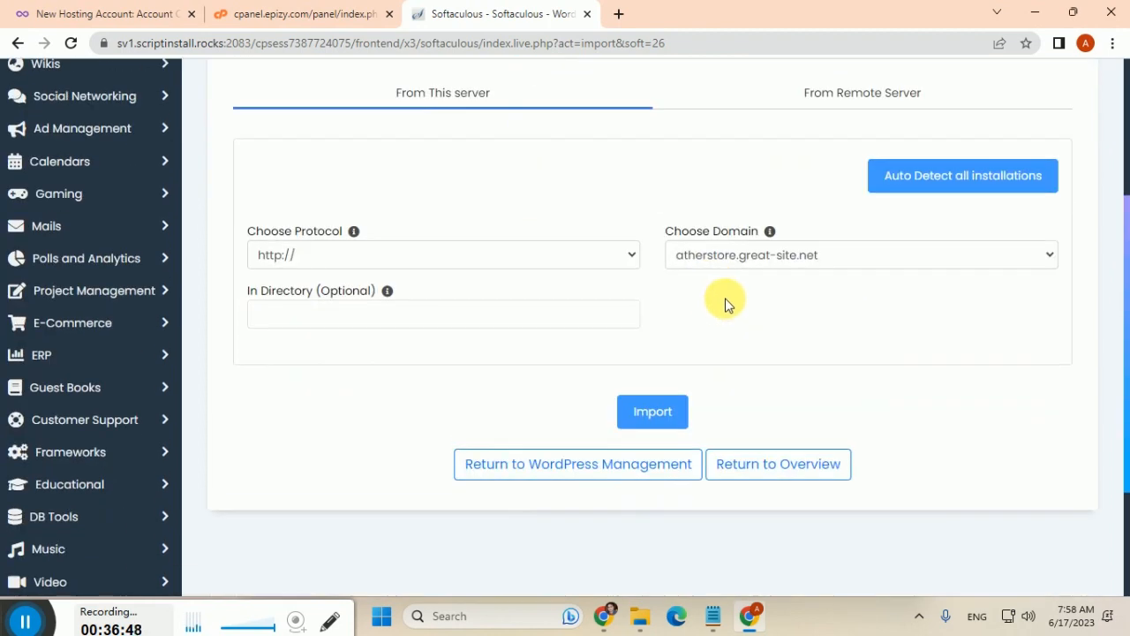
scroll(725, 304, "up", 3)
scroll(725, 304, "down", 4)
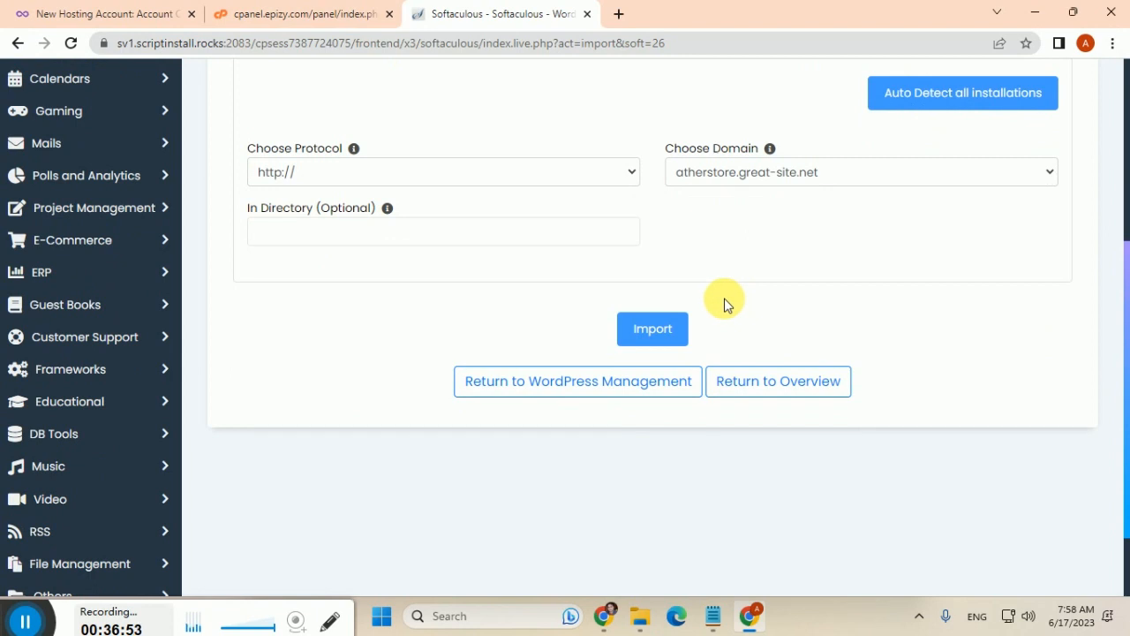
scroll(726, 304, "up", 3)
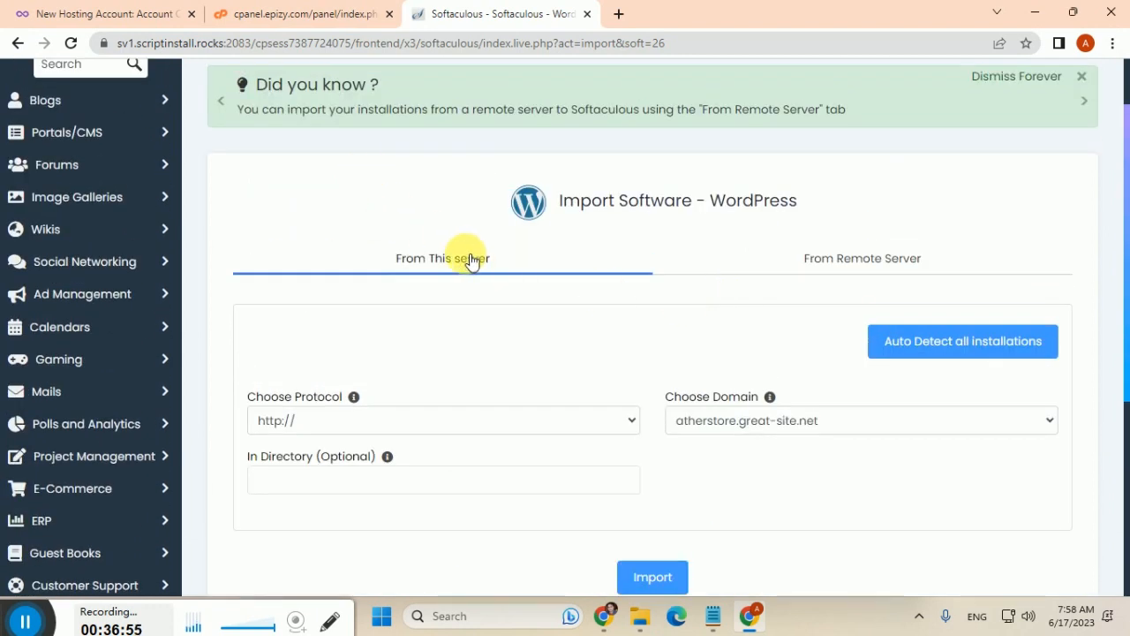
left_click(686, 268)
left_click(535, 267)
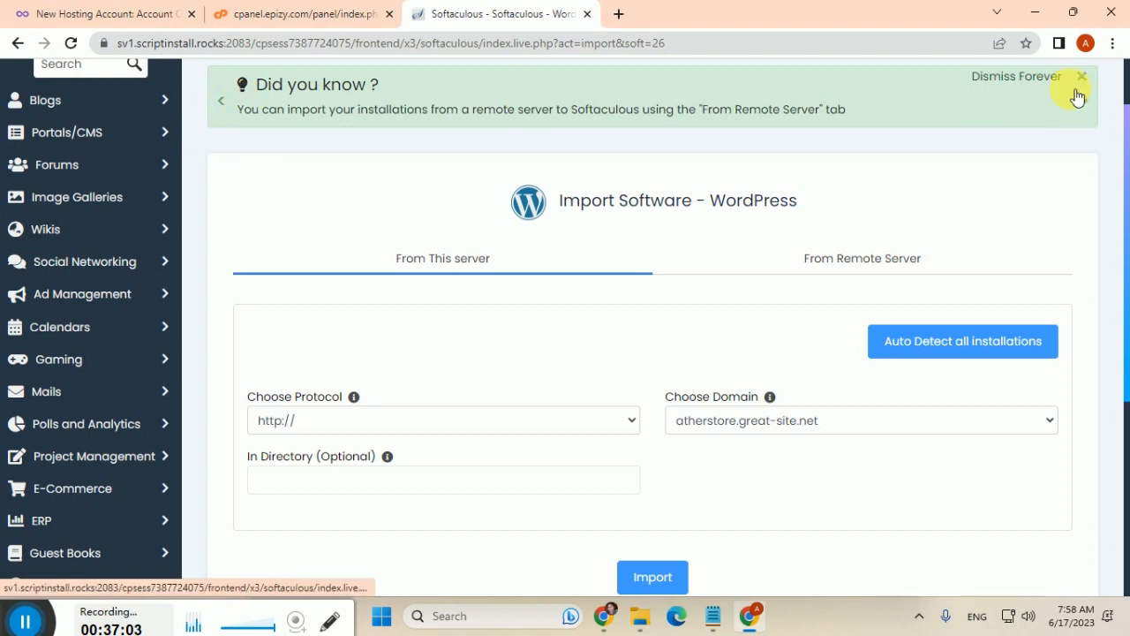
Dismiss the import tip banner forever and open a new browser tab
left_click(1044, 77)
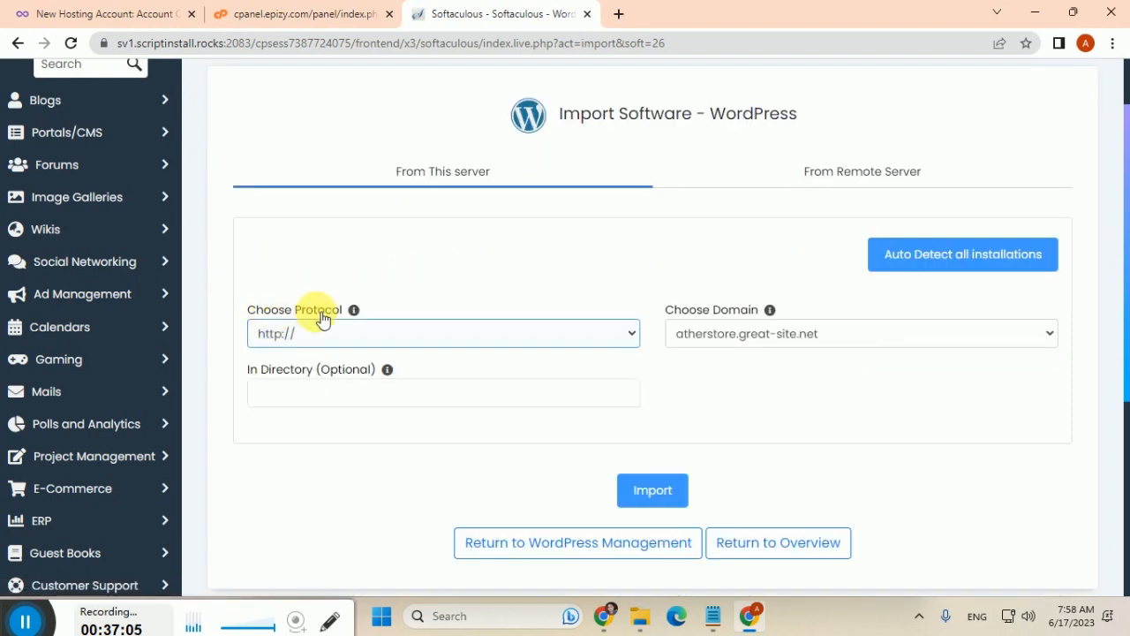
scroll(508, 344, "up", 1)
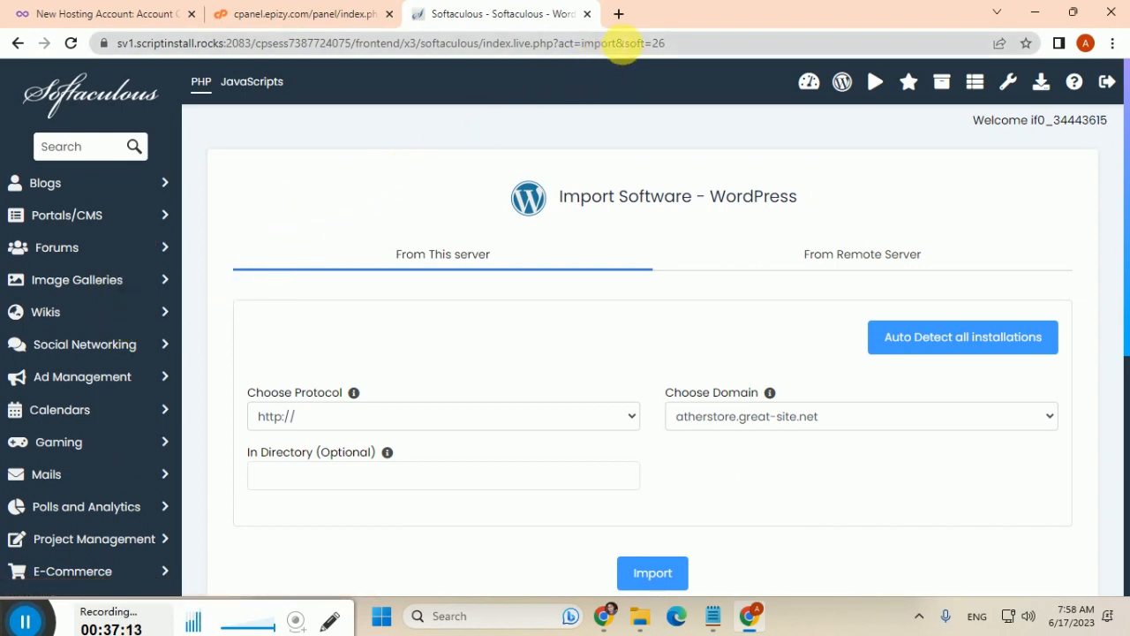
left_click(619, 13)
left_click(620, 46)
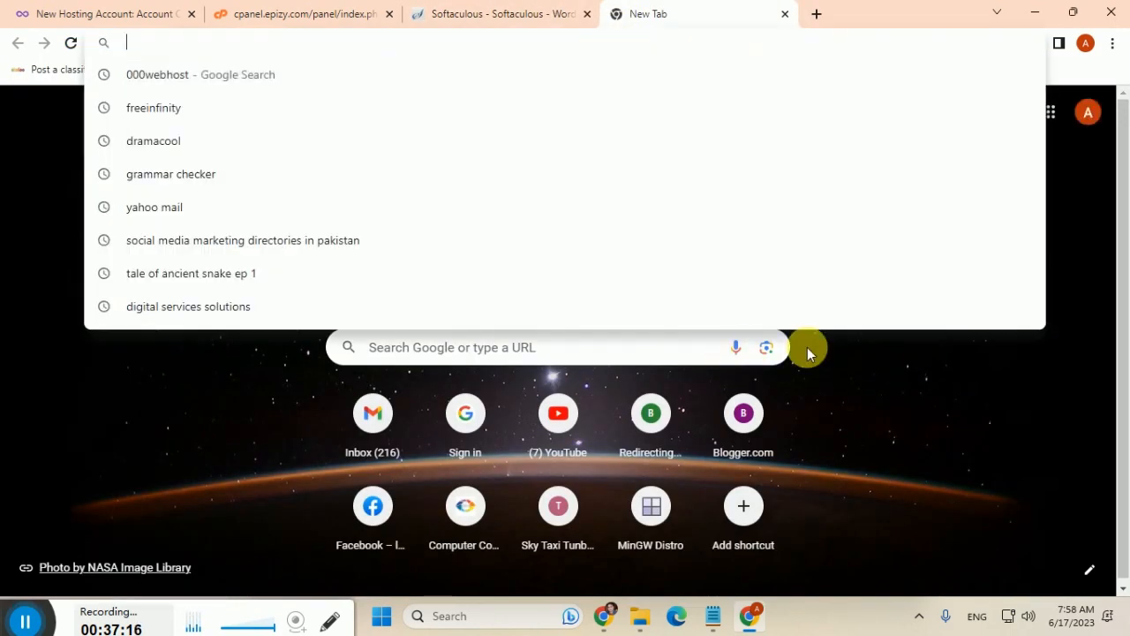
Load atherstore.great-site.net in the new tab, checking the exact domain spelling in Softaculous
type("atherstore")
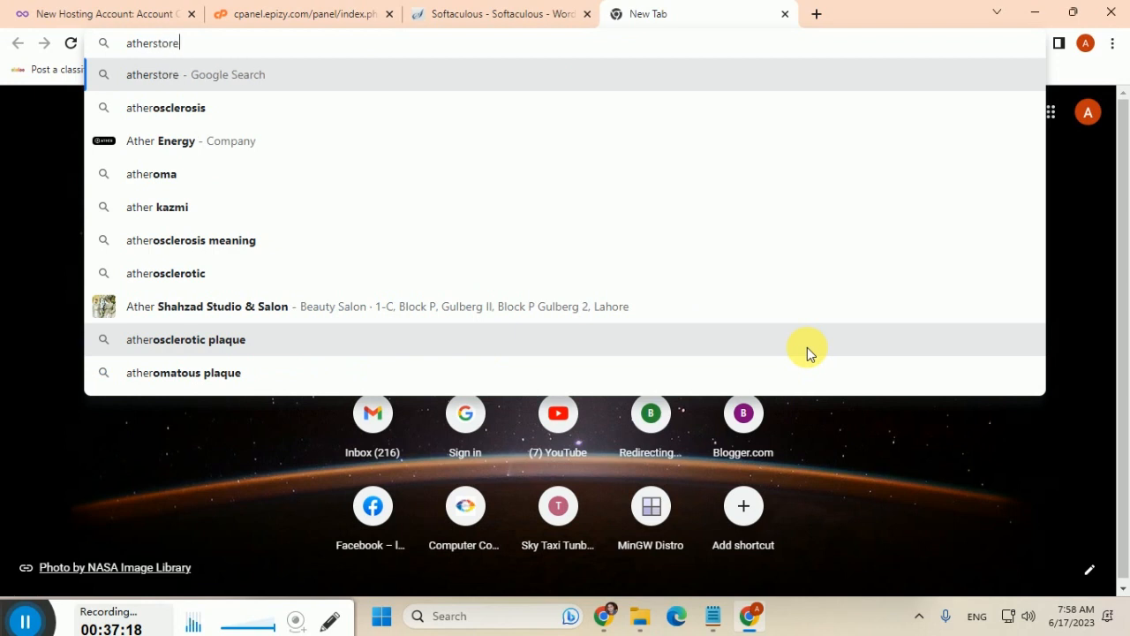
type(".")
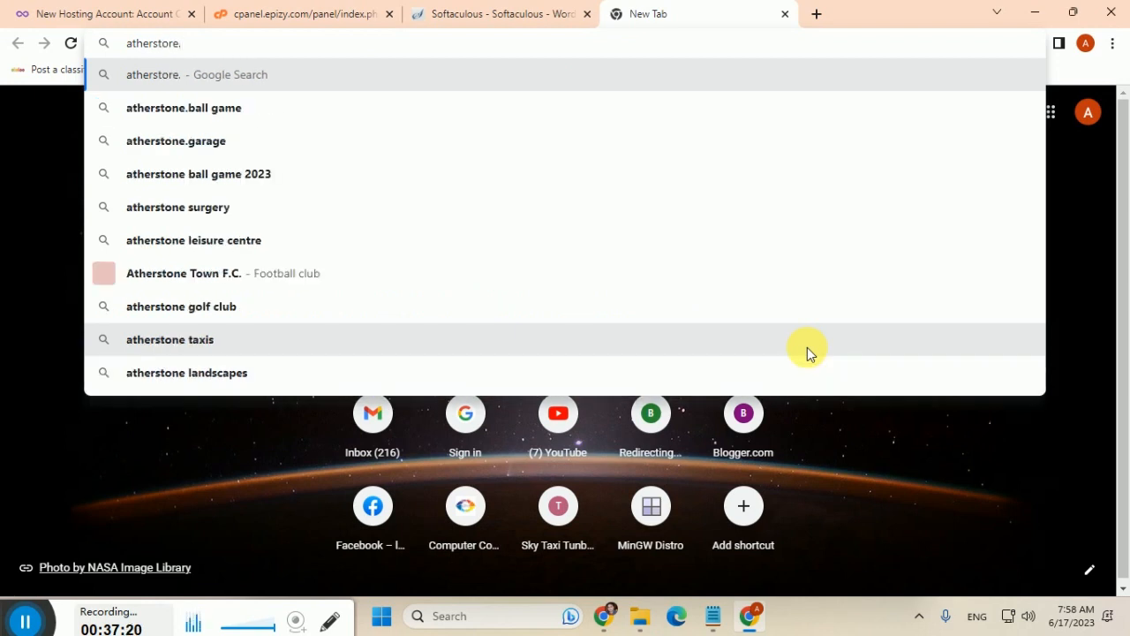
left_click(521, 14)
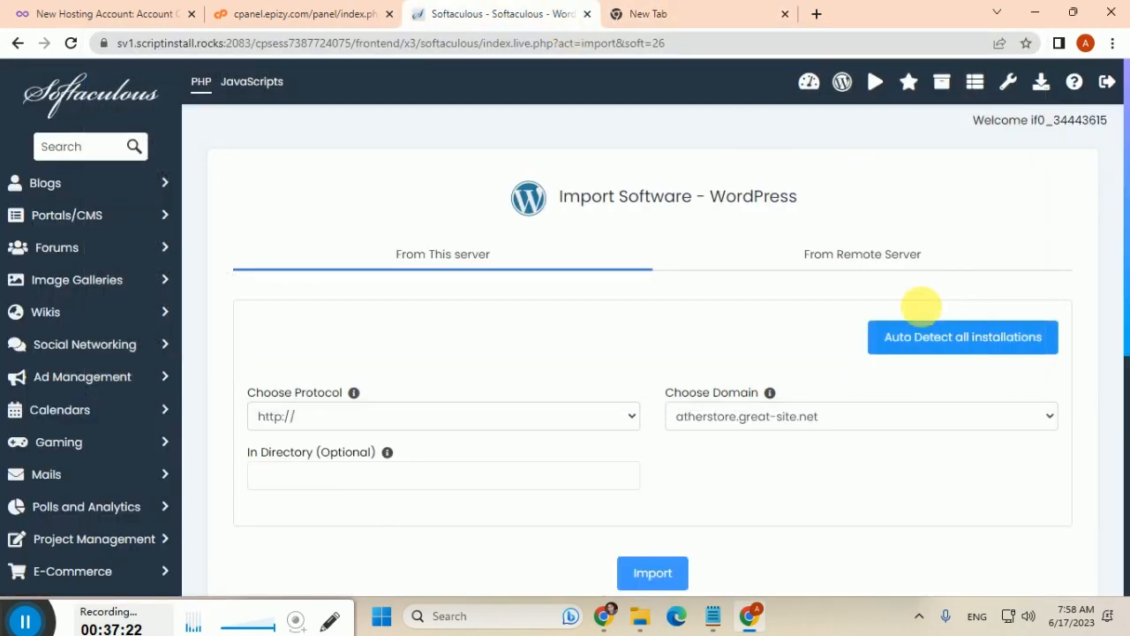
left_click(775, 428)
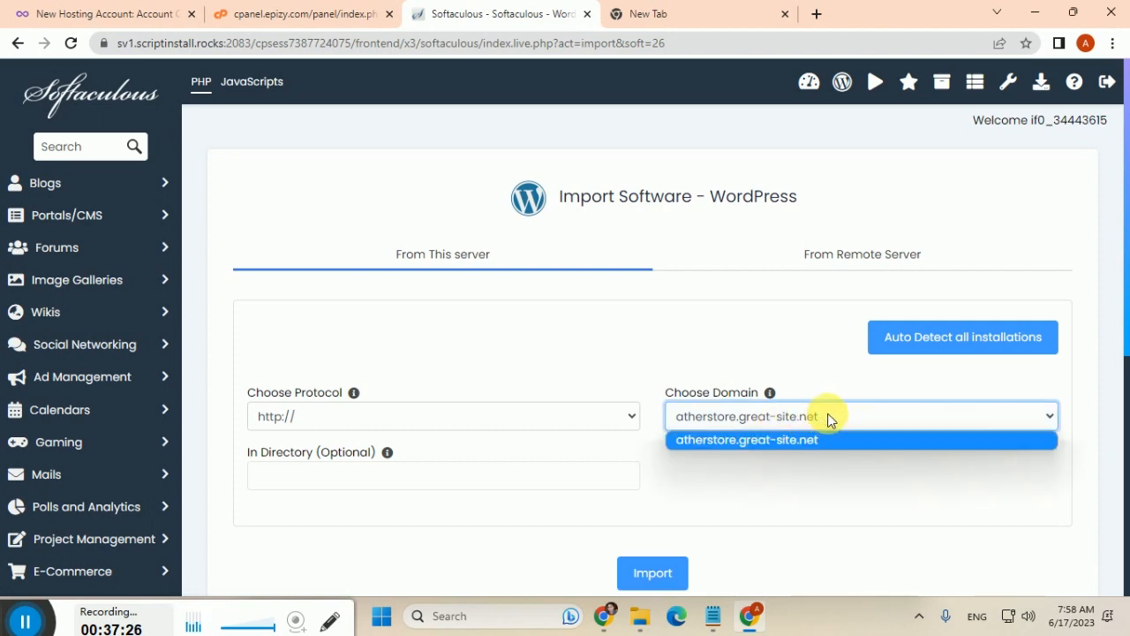
left_click(711, 14)
type("greate")
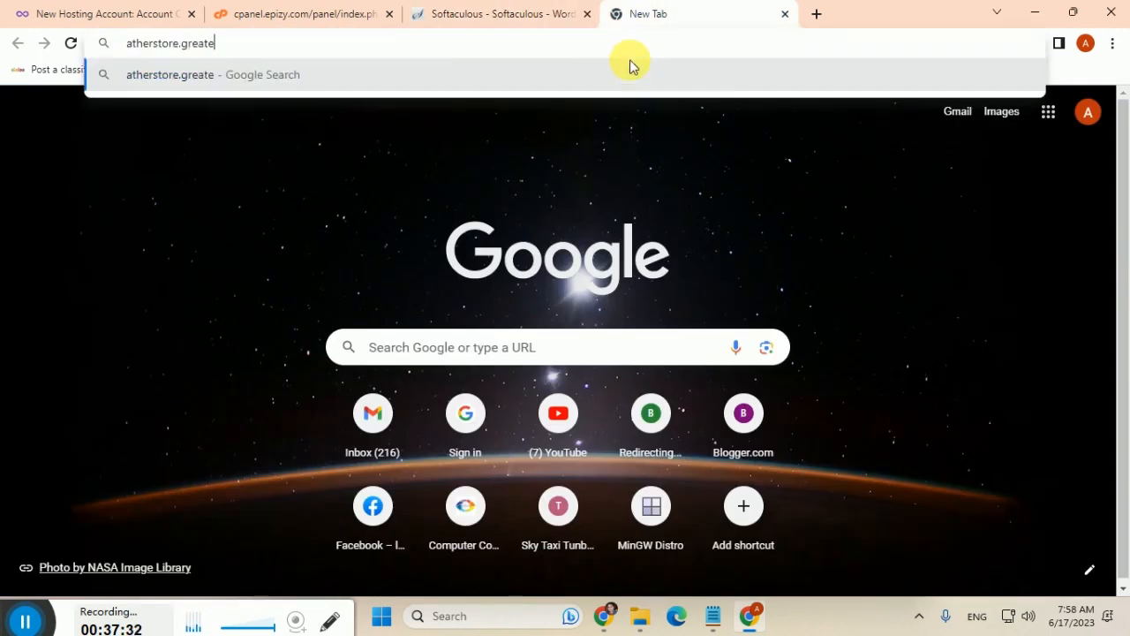
key("alt+Tab")
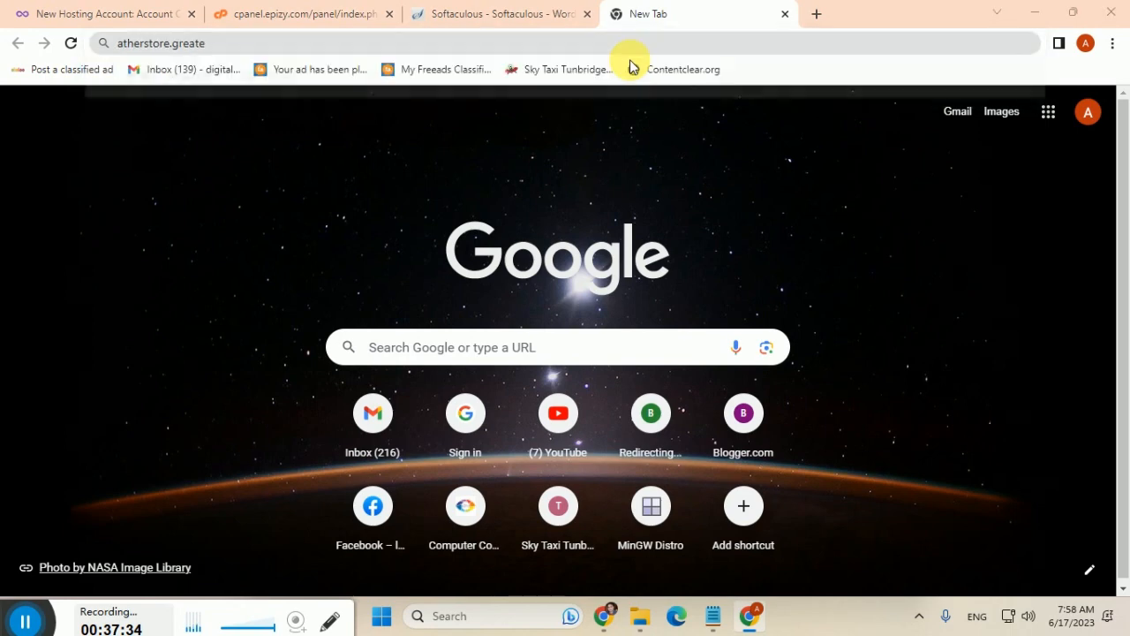
key("alt+Tab")
left_click(535, 12)
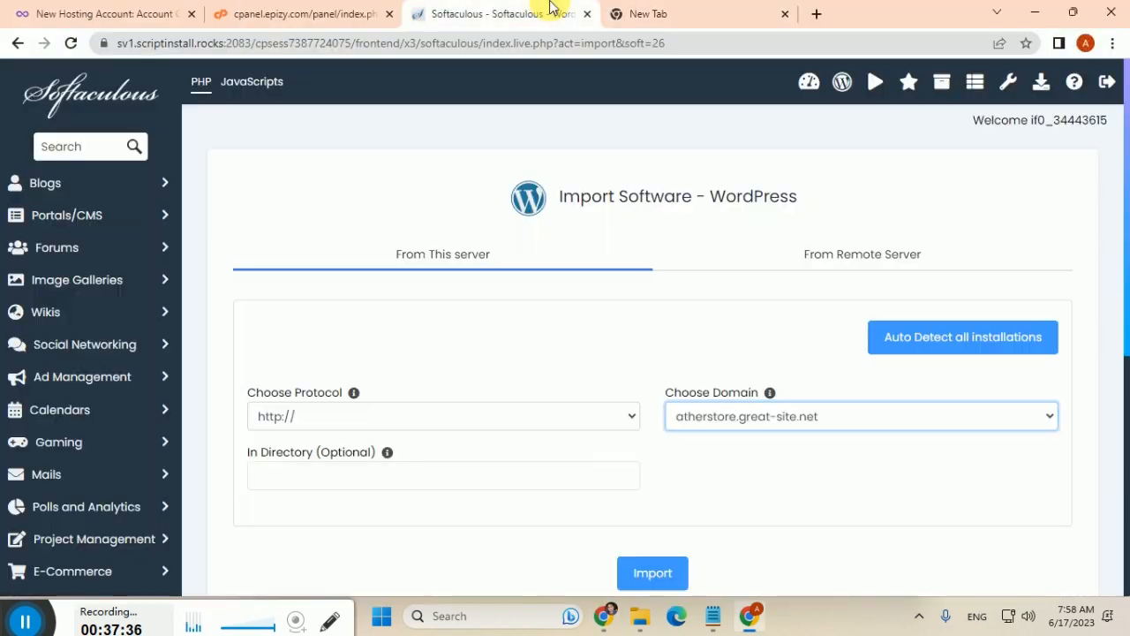
left_click(683, 10)
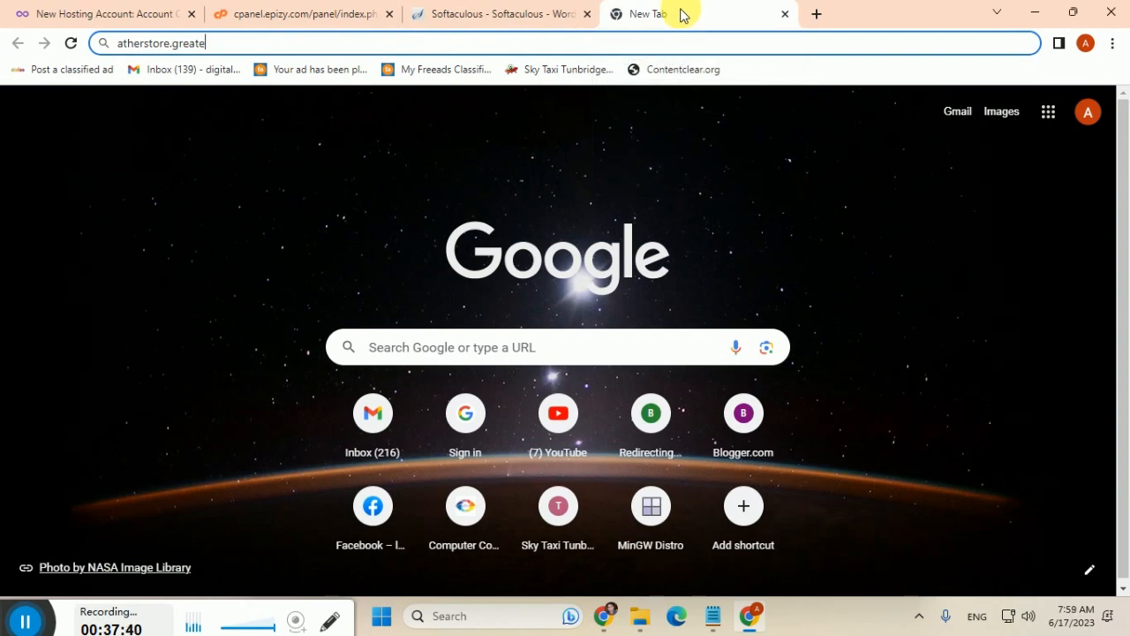
key("BackSpace")
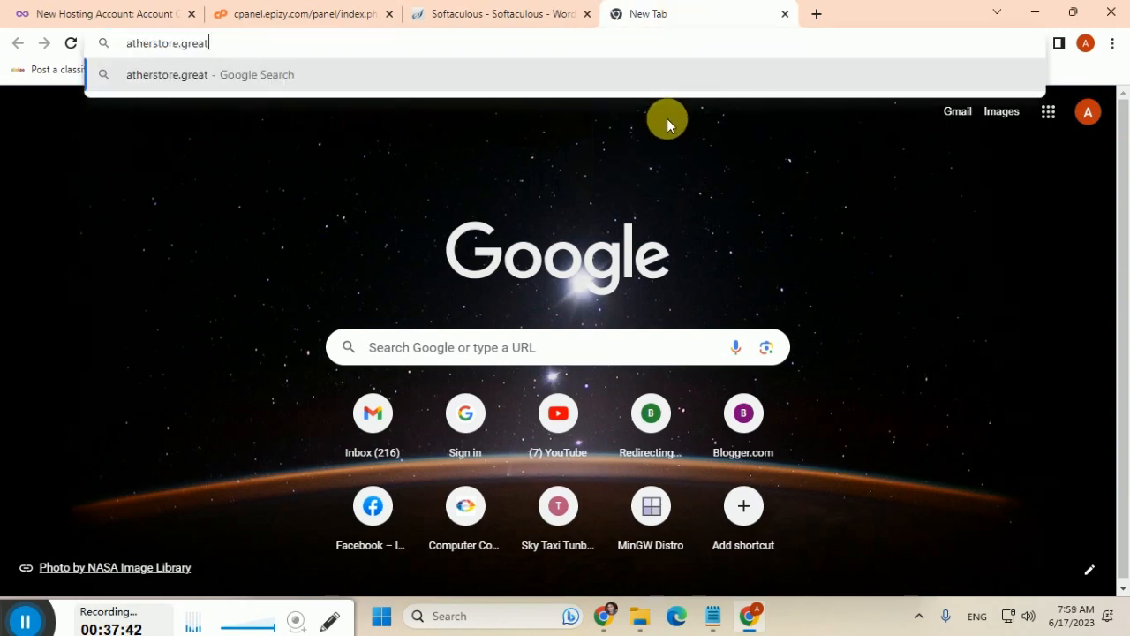
type("-site.net")
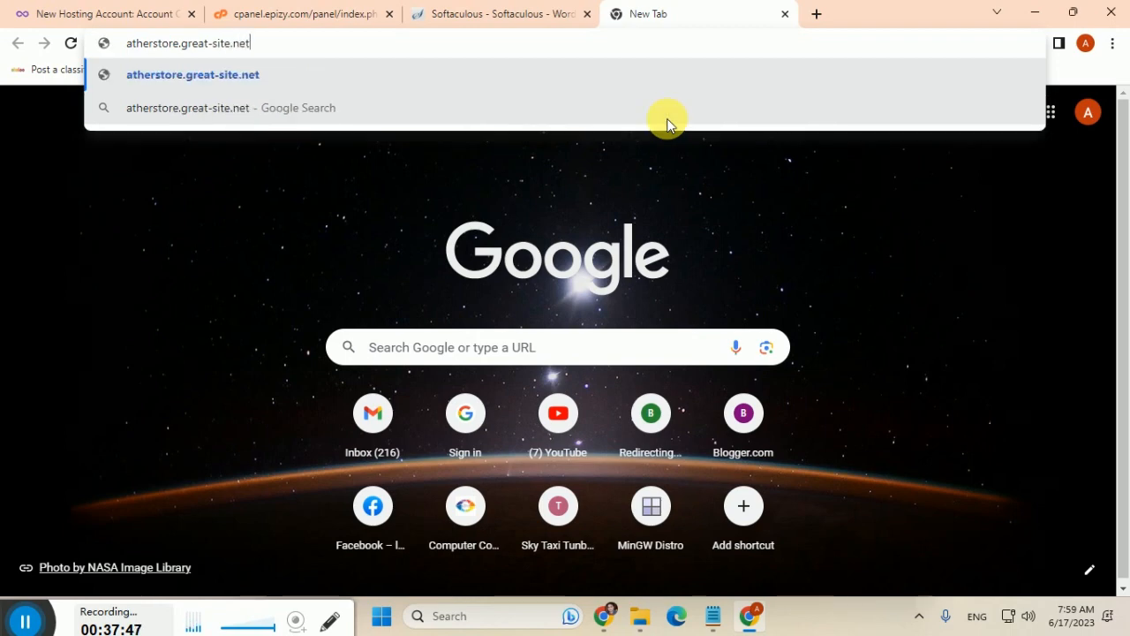
key("Return")
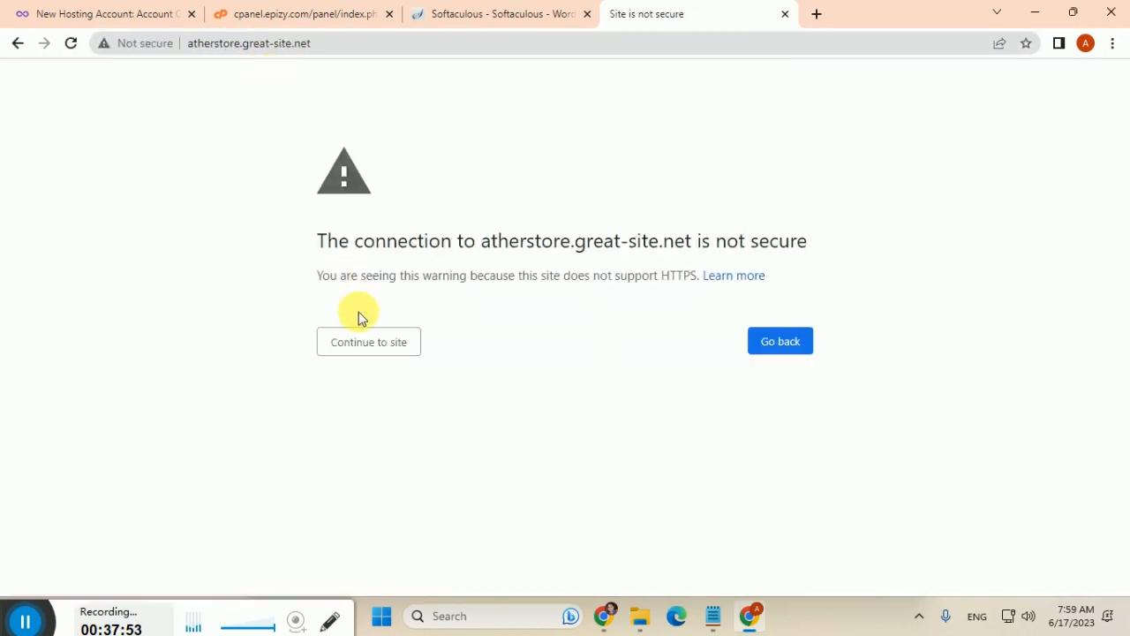
Proceed past the not-secure warning and scroll through the Ather Online Store home page
left_click(402, 346)
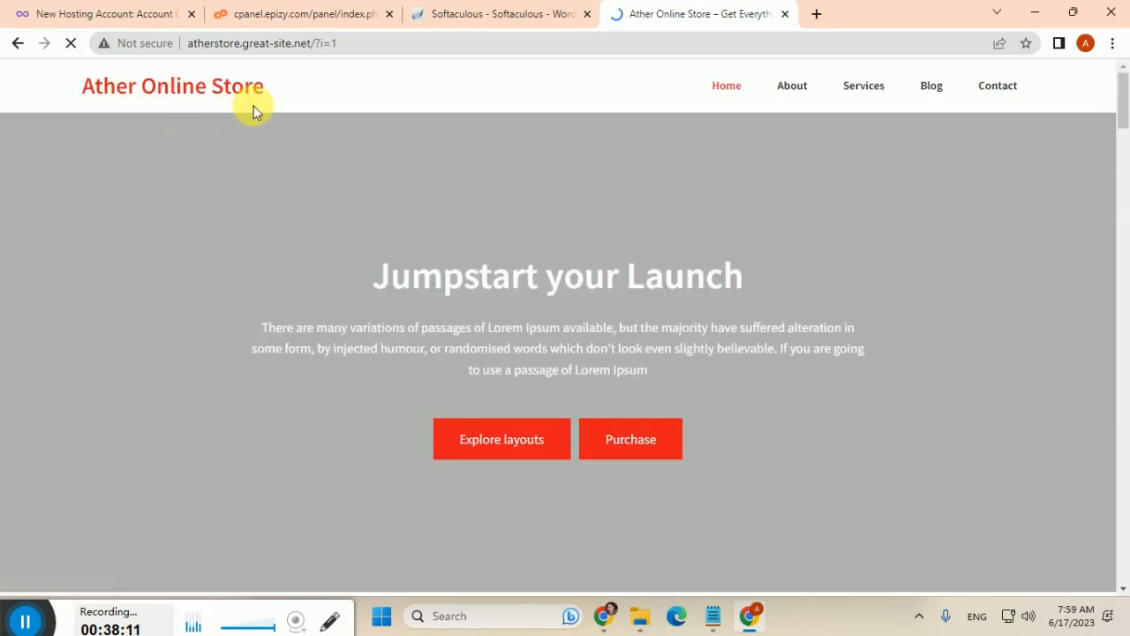
scroll(618, 261, "down", 1)
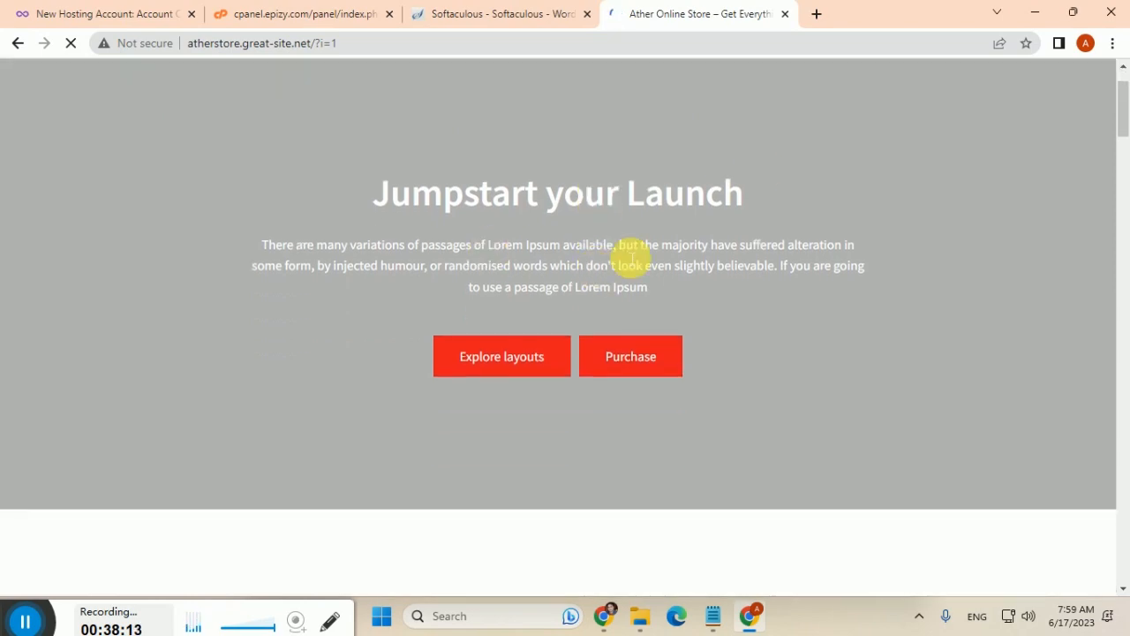
scroll(670, 309, "down", 10)
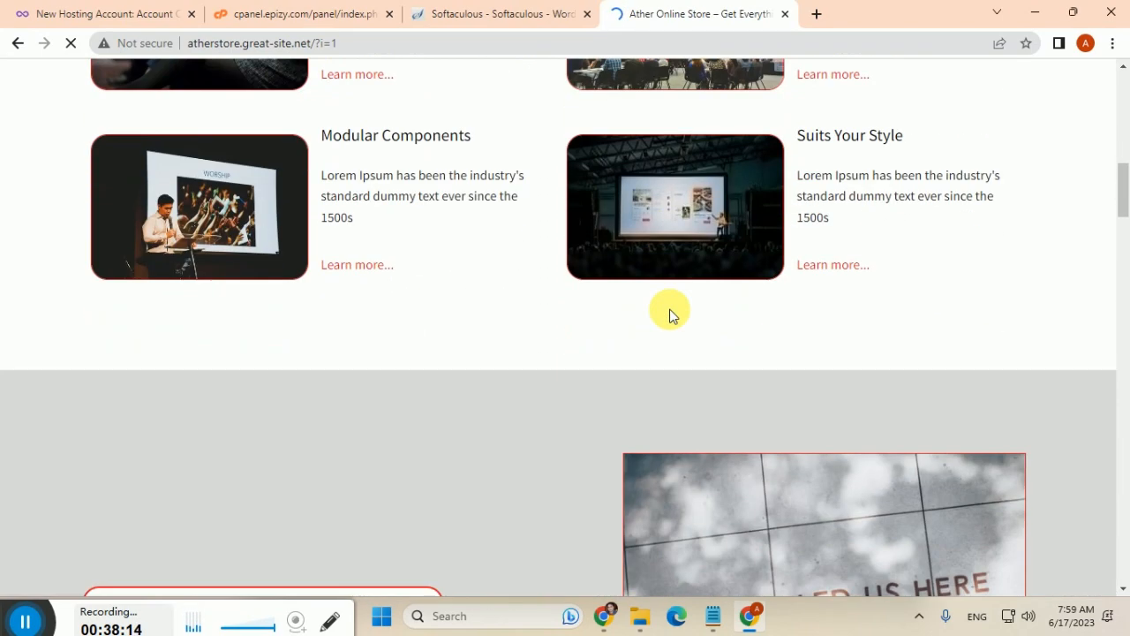
scroll(669, 309, "down", 10)
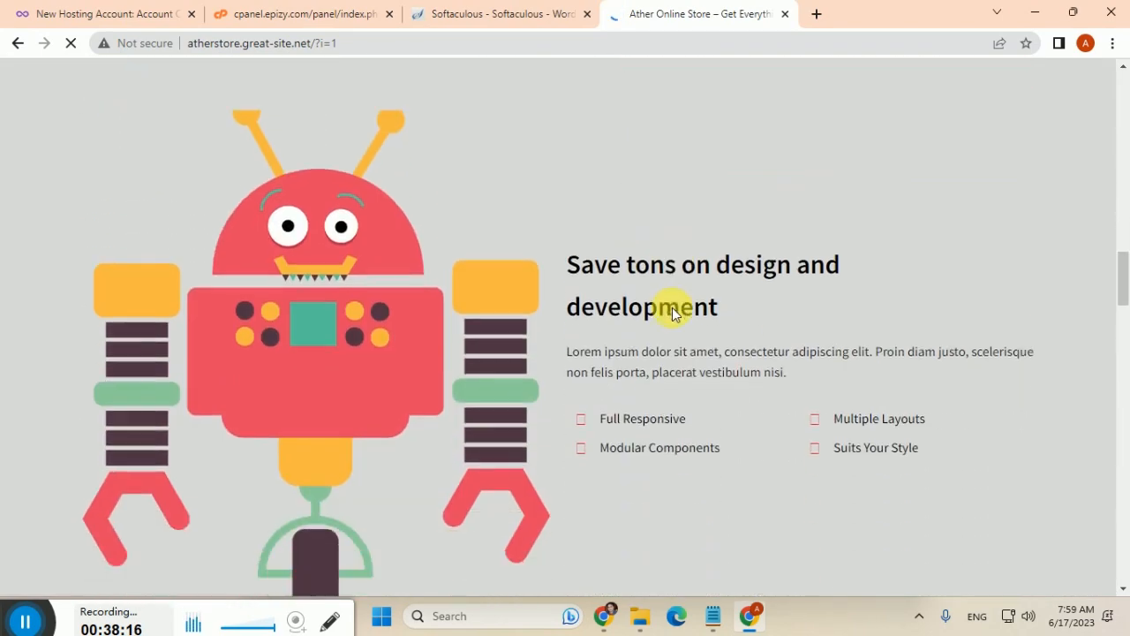
scroll(672, 308, "down", 10)
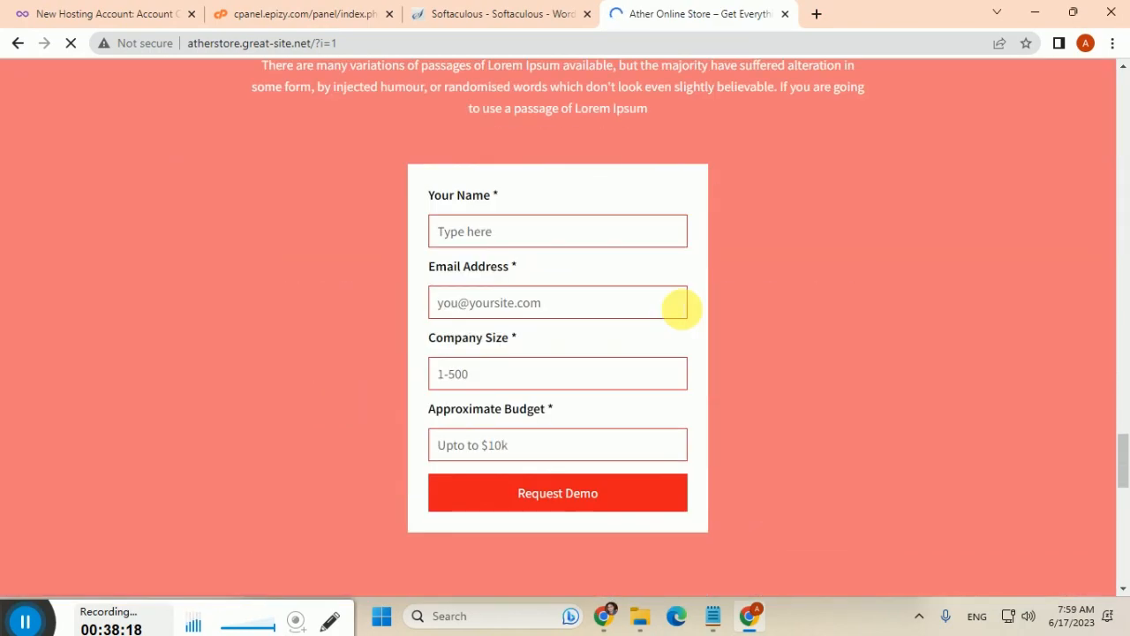
scroll(680, 307, "down", 5)
scroll(679, 291, "up", 10)
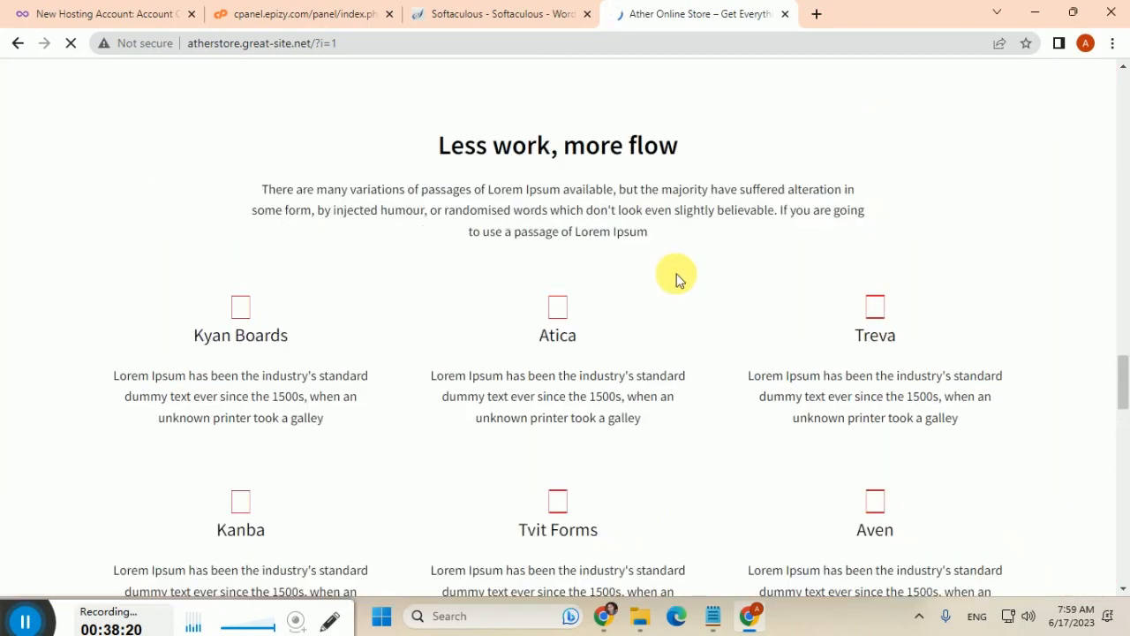
scroll(679, 278, "up", 15)
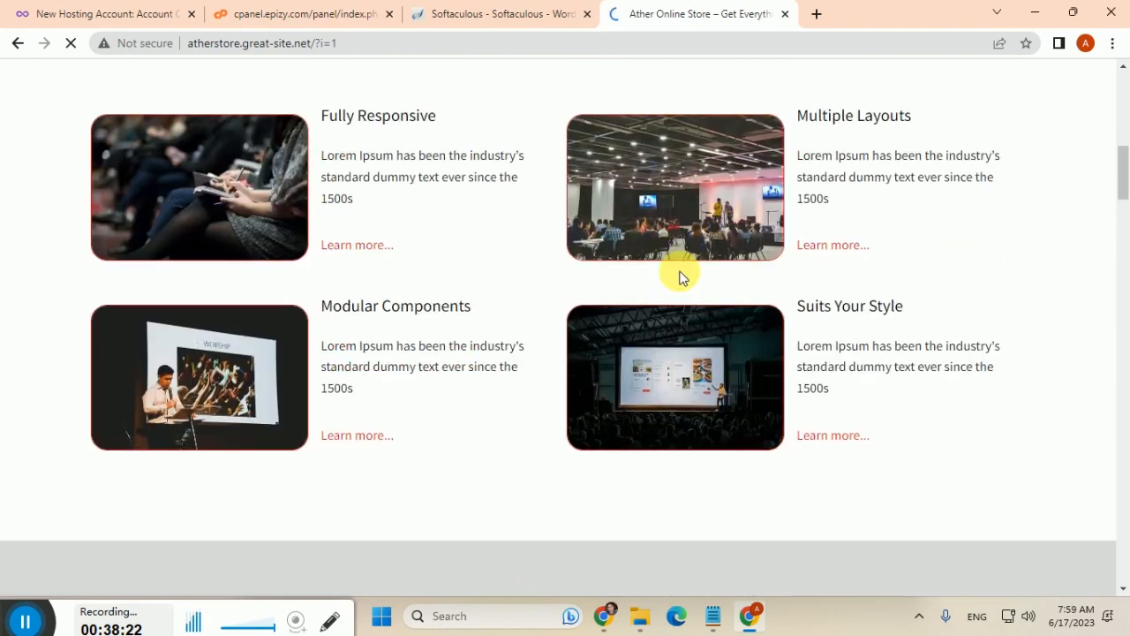
scroll(681, 277, "up", 8)
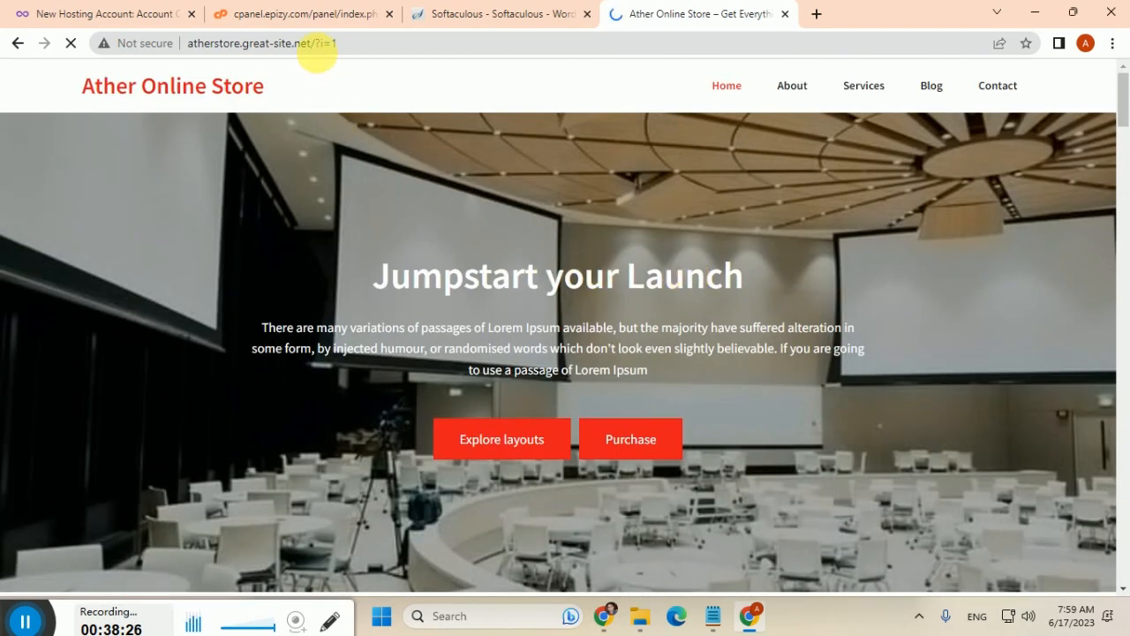
left_click(320, 49)
Replace '?i=1' in the address with 'wp-admin' to load the Ather Online Store login page
left_click_drag(316, 44, 504, 367)
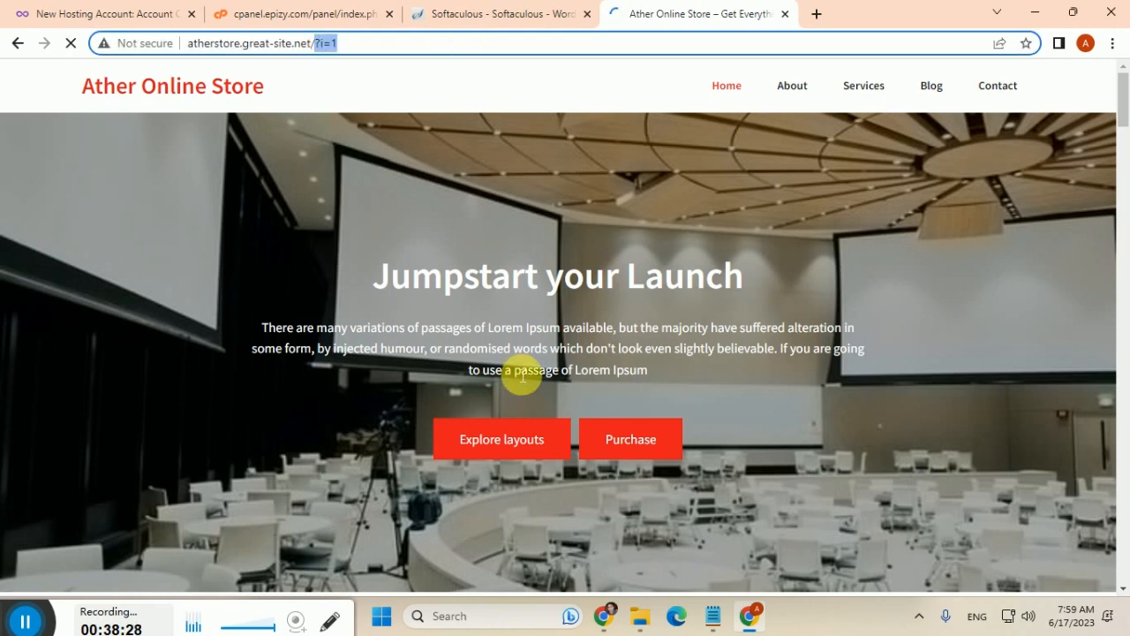
key("BackSpace")
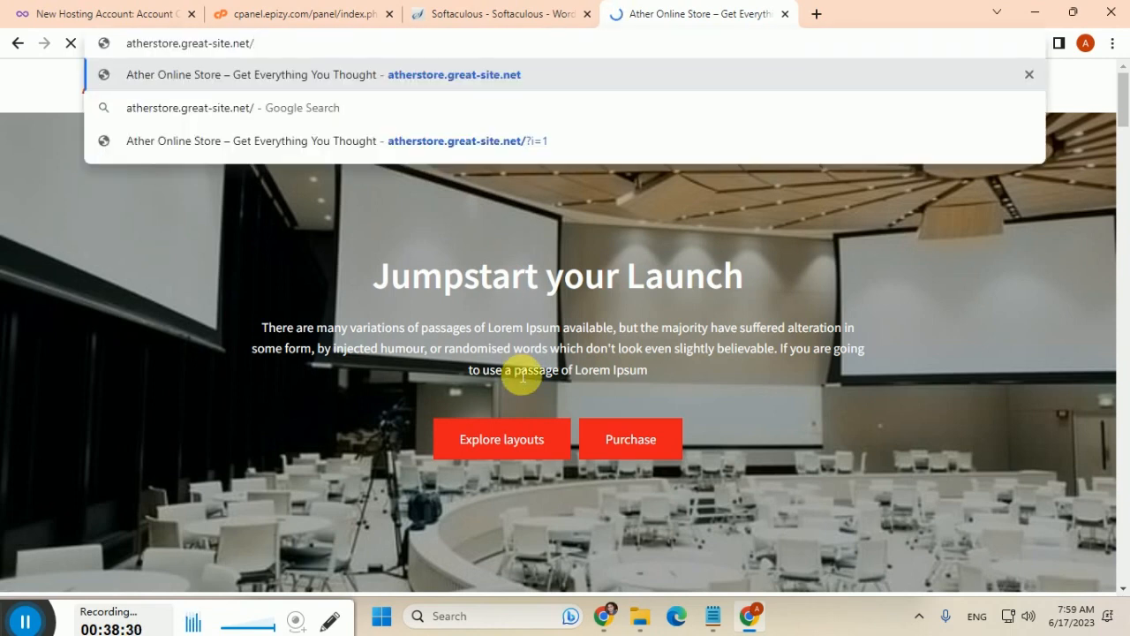
type("wp-")
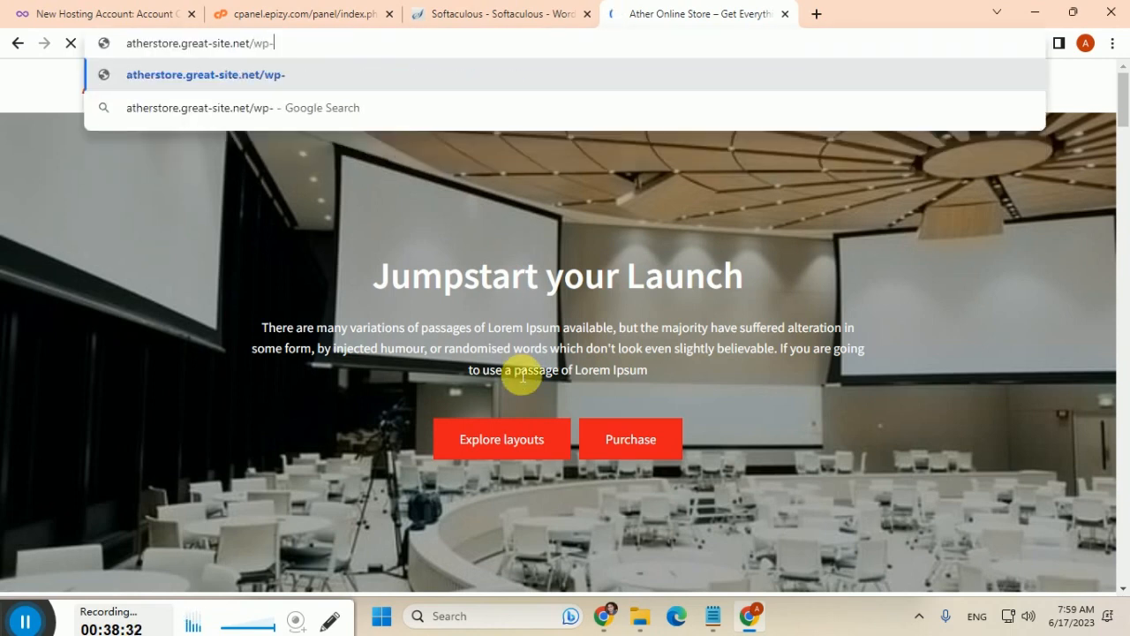
type("admin")
key("Return")
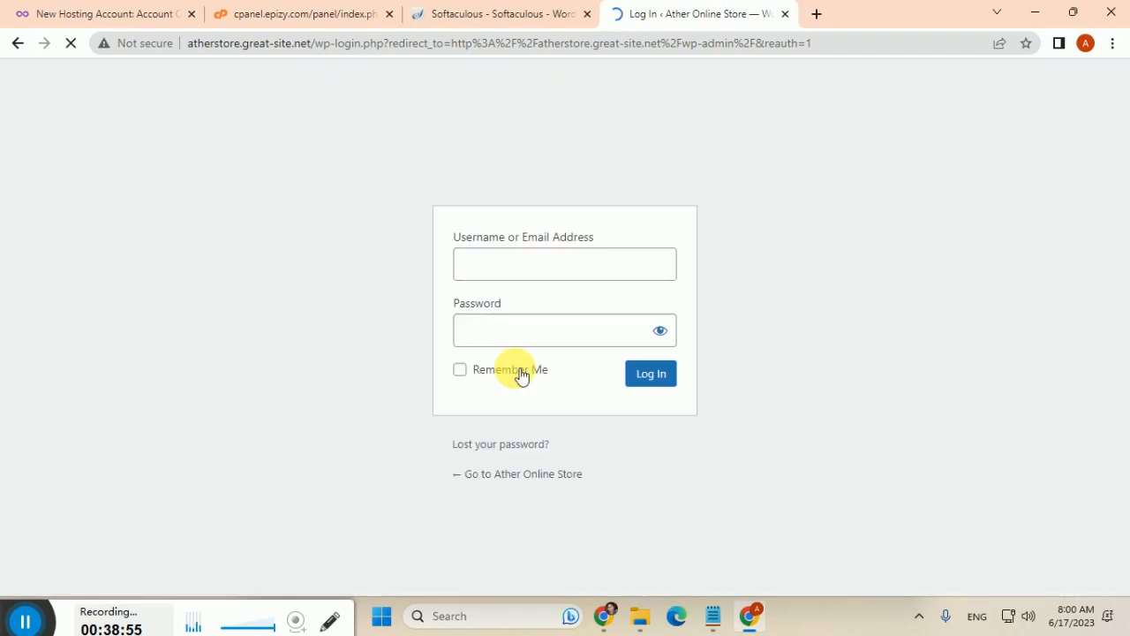
left_click(515, 265)
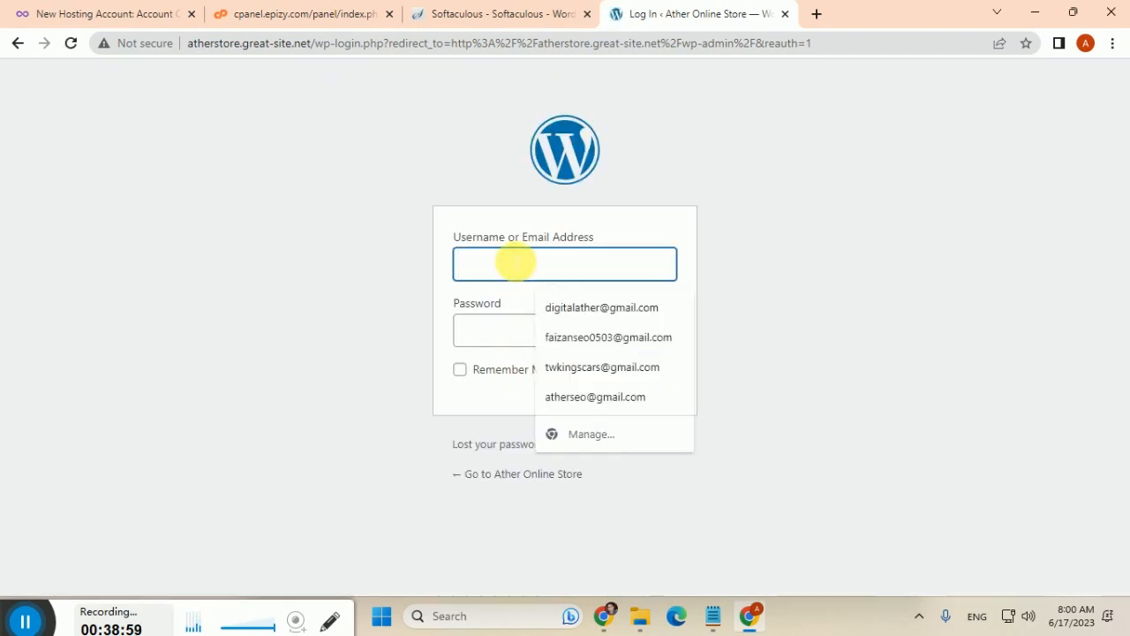
Log in with the admin username and password, revealing the password to verify it first
type("atheradmin")
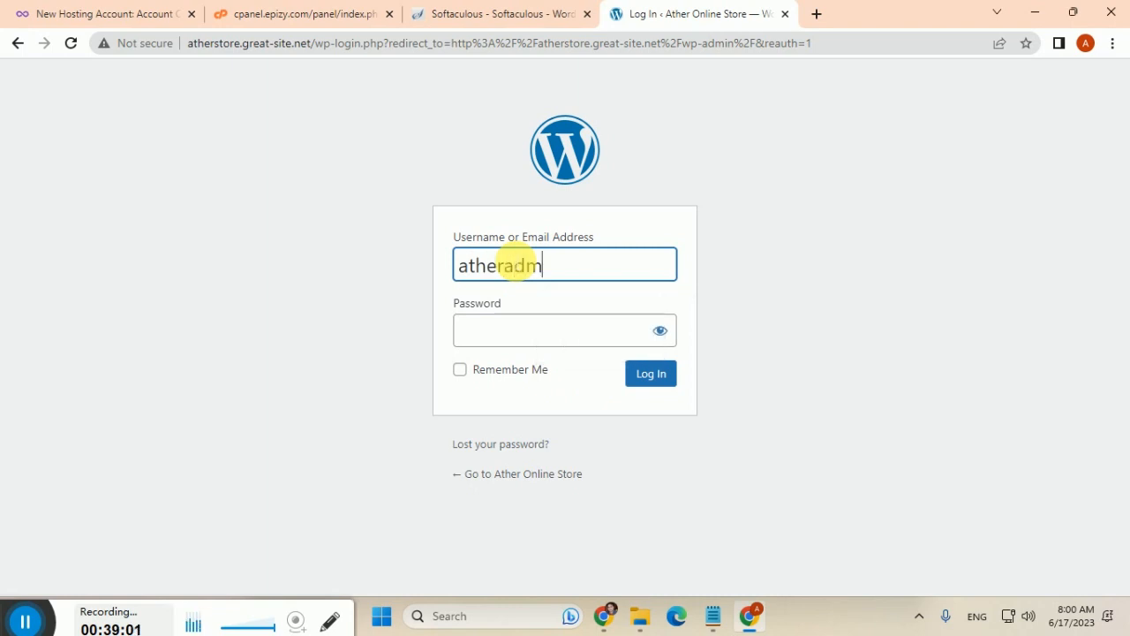
key("Tab")
type("*******")
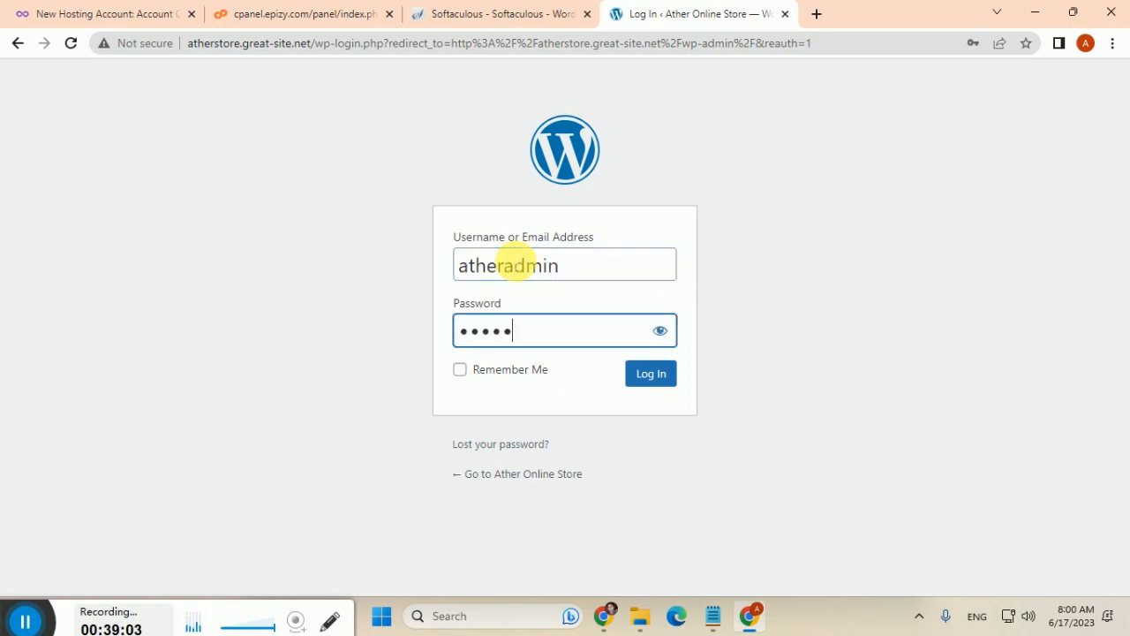
type("****")
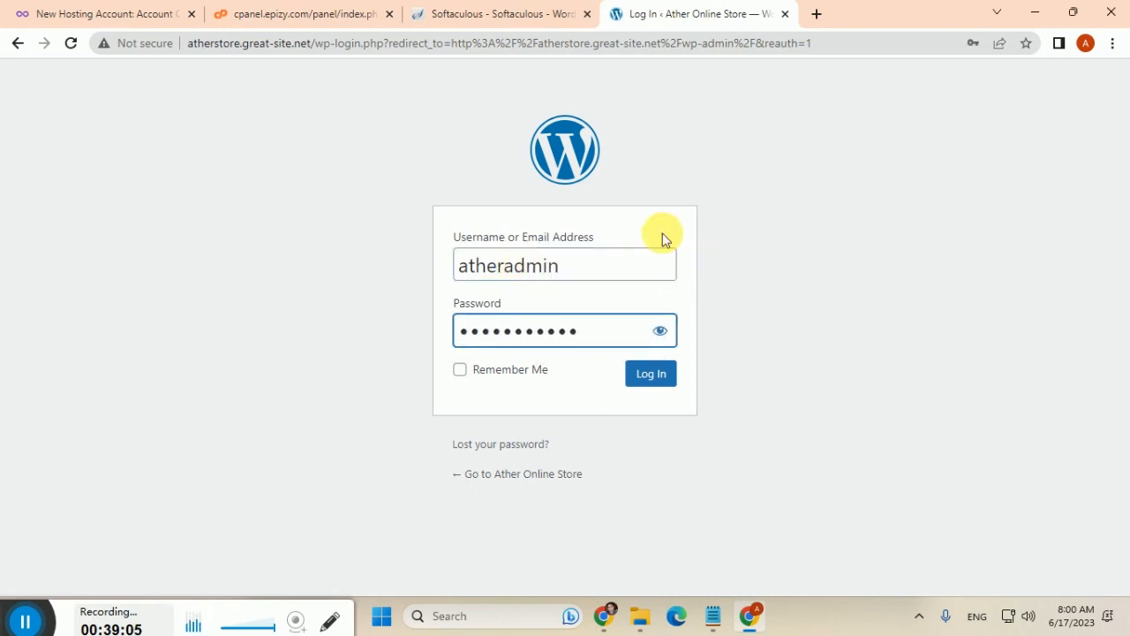
left_click(660, 331)
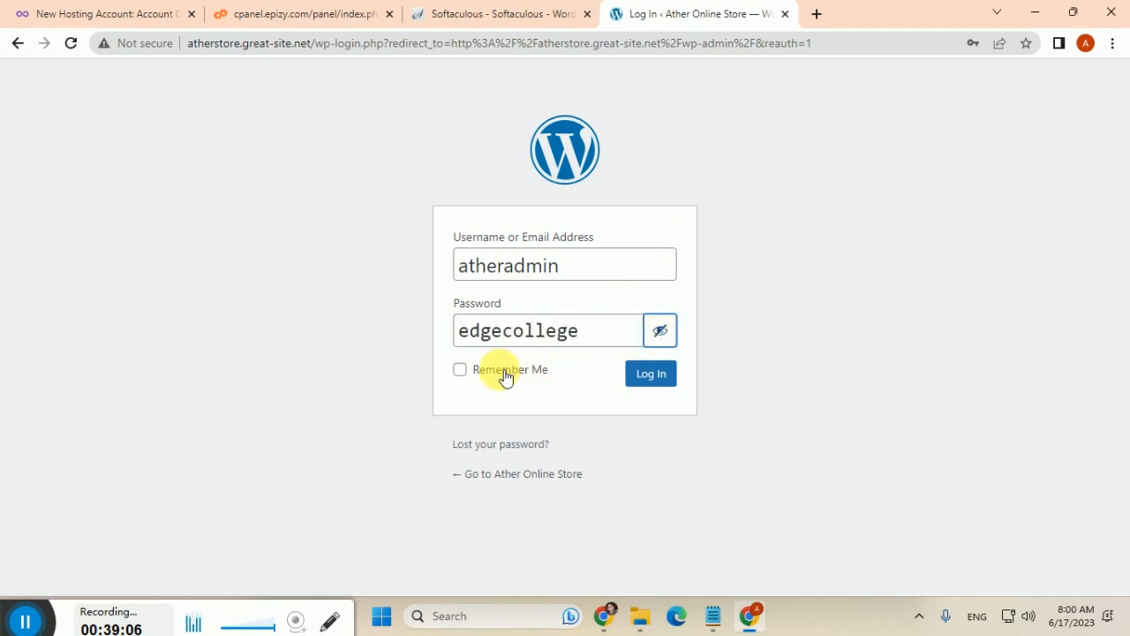
left_click(655, 374)
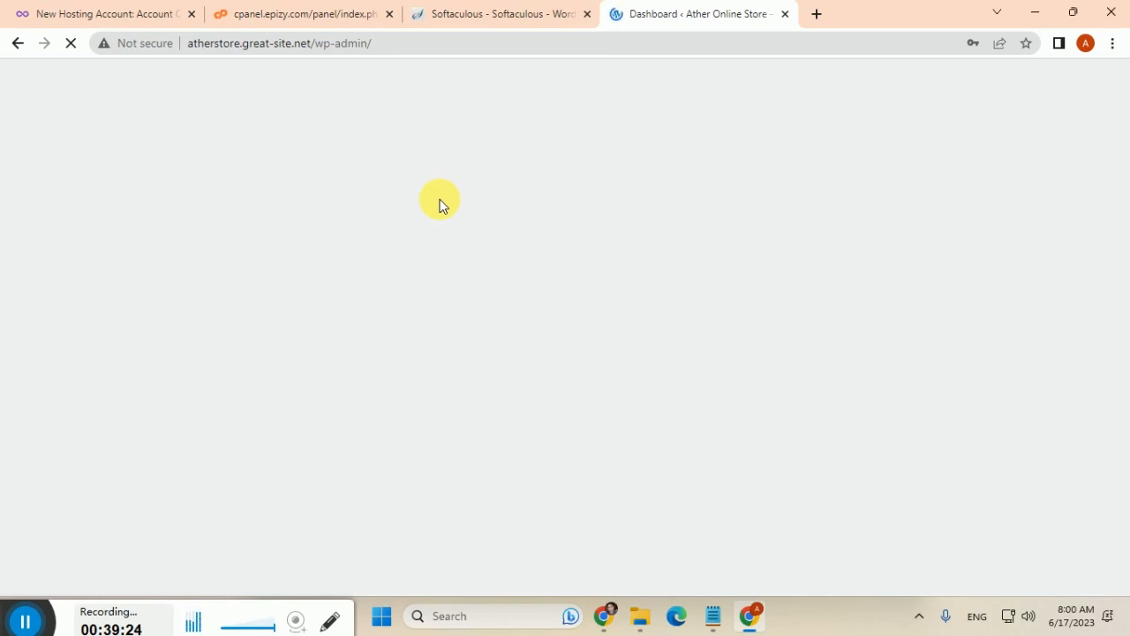
Return to the Ather Online Store admin window and dismiss the Welcome to WordPress panel
left_click(602, 618)
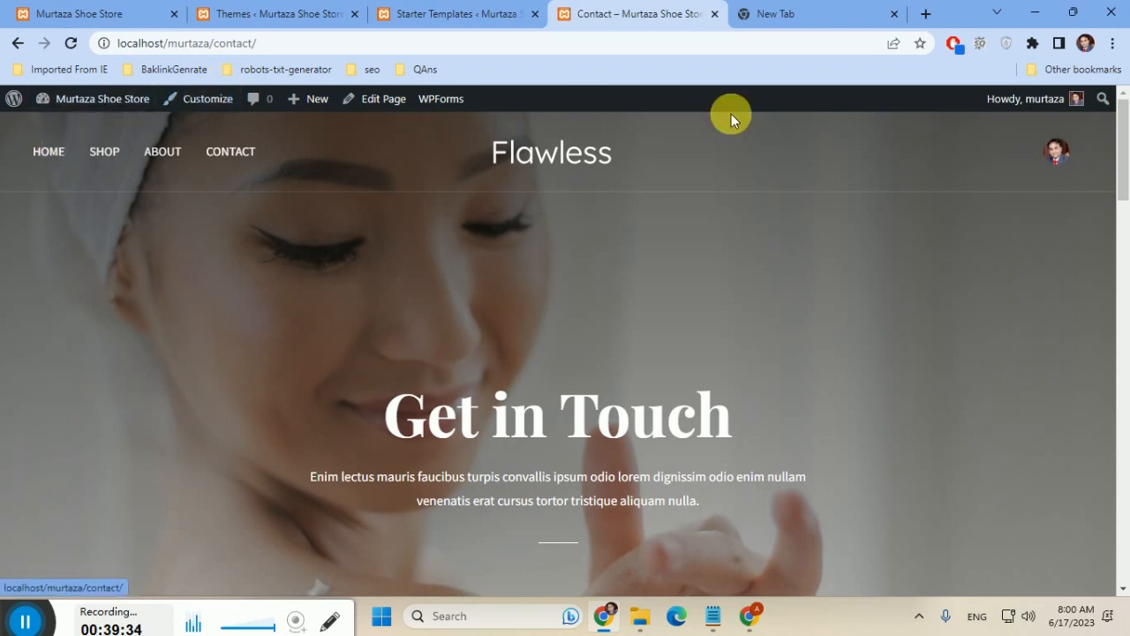
key("alt+Tab")
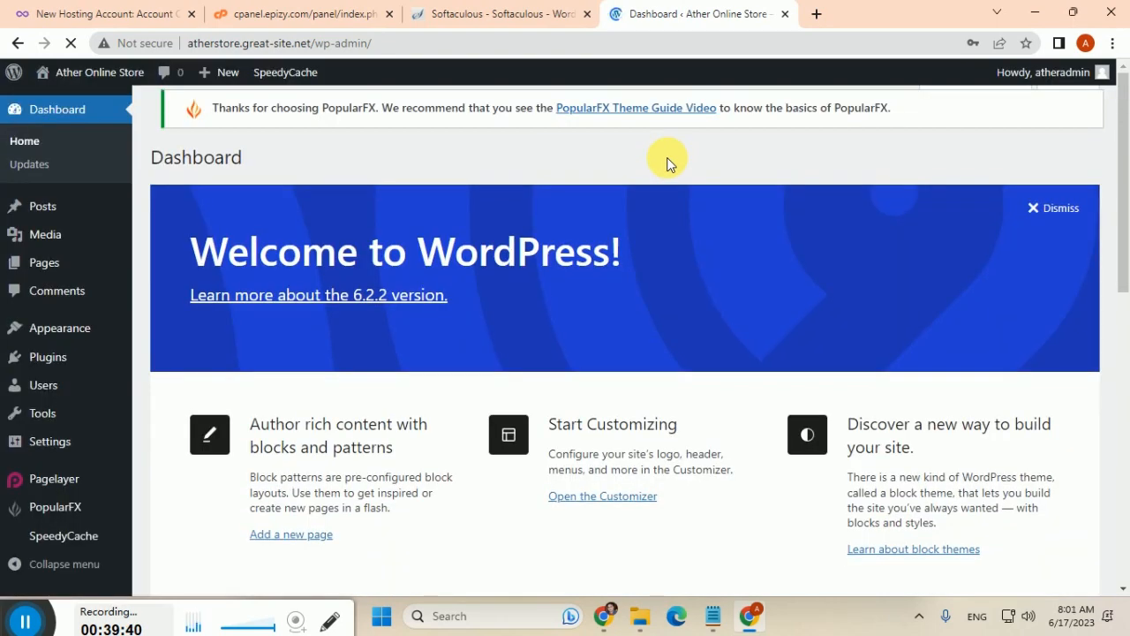
left_click(1055, 221)
left_click(943, 281)
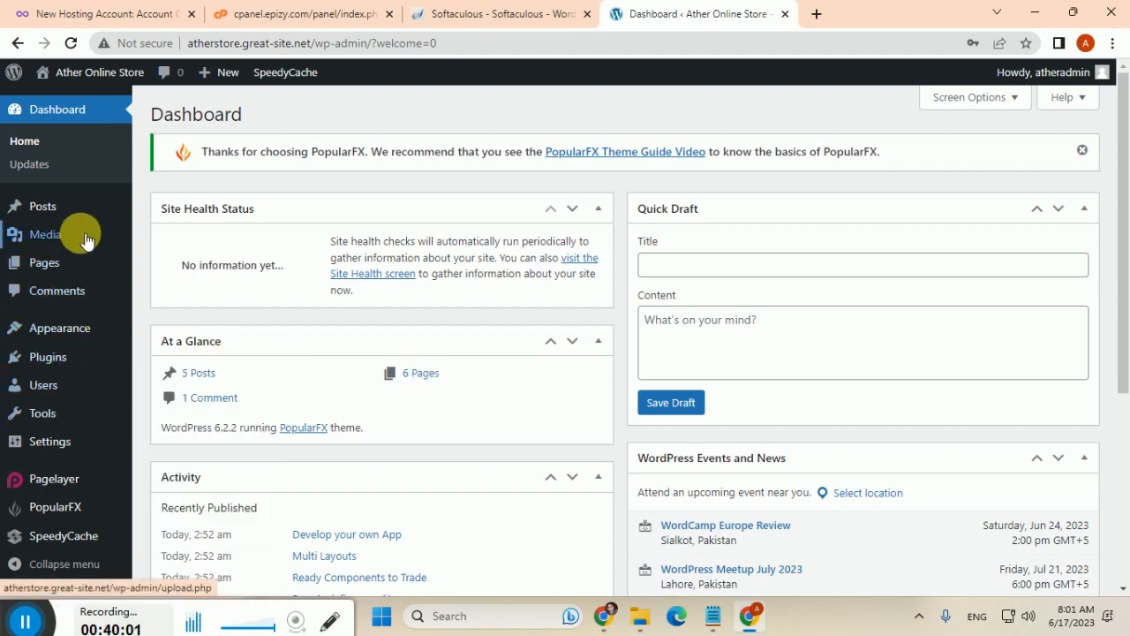
mouse_move(87, 231)
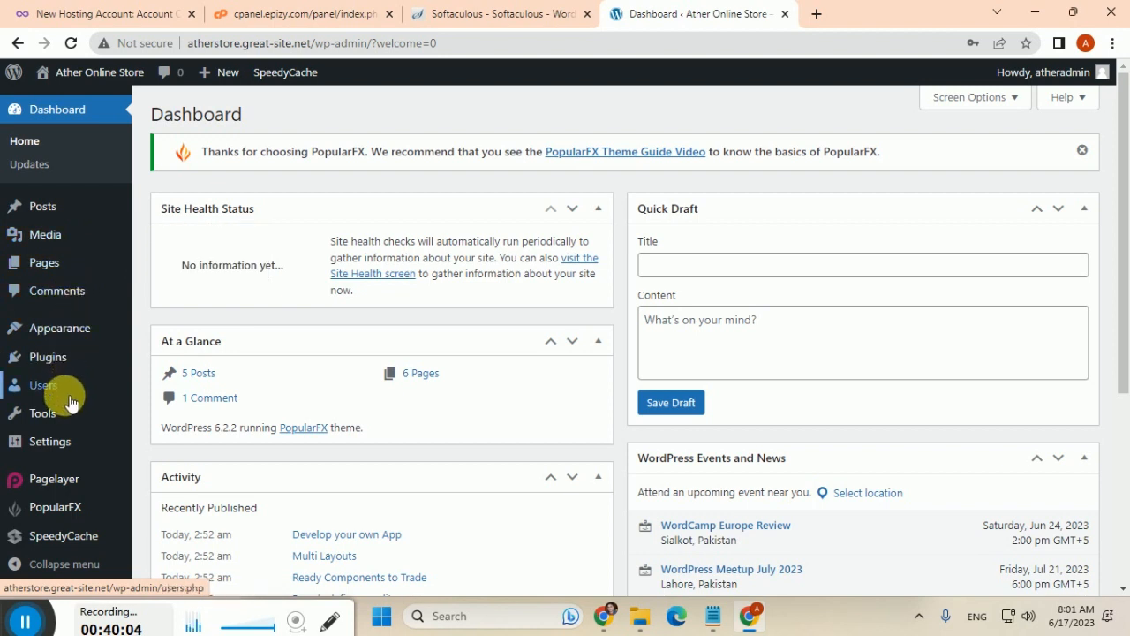
Go to Installed Plugins and verify SpeedyCache shows as active with a Deactivate link
mouse_move(64, 413)
left_click(51, 363)
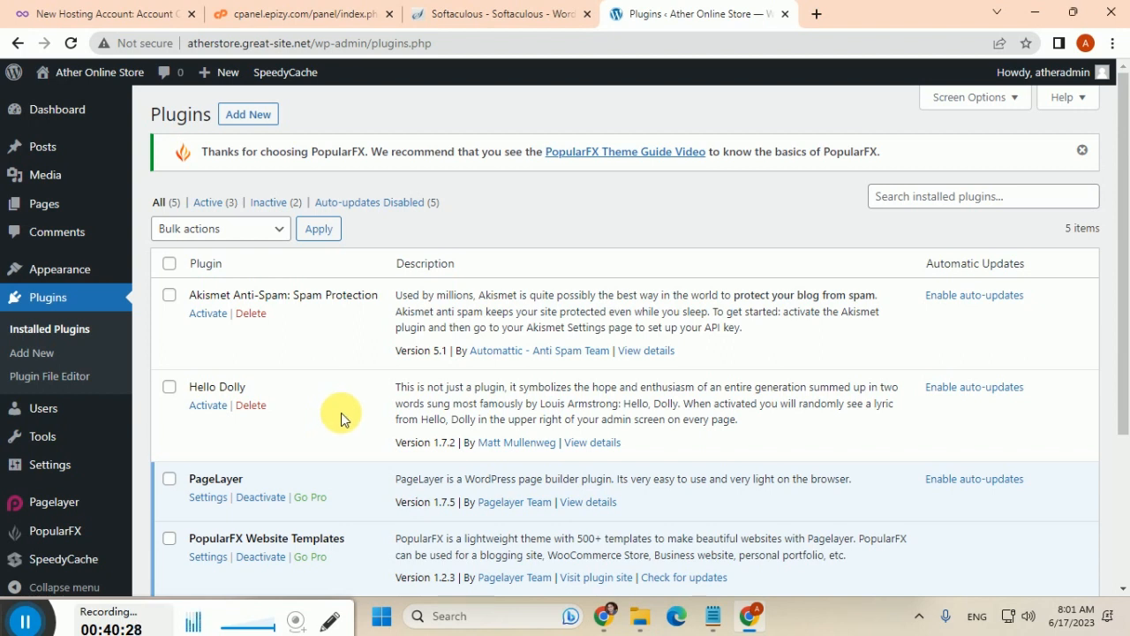
scroll(342, 412, "down", 1)
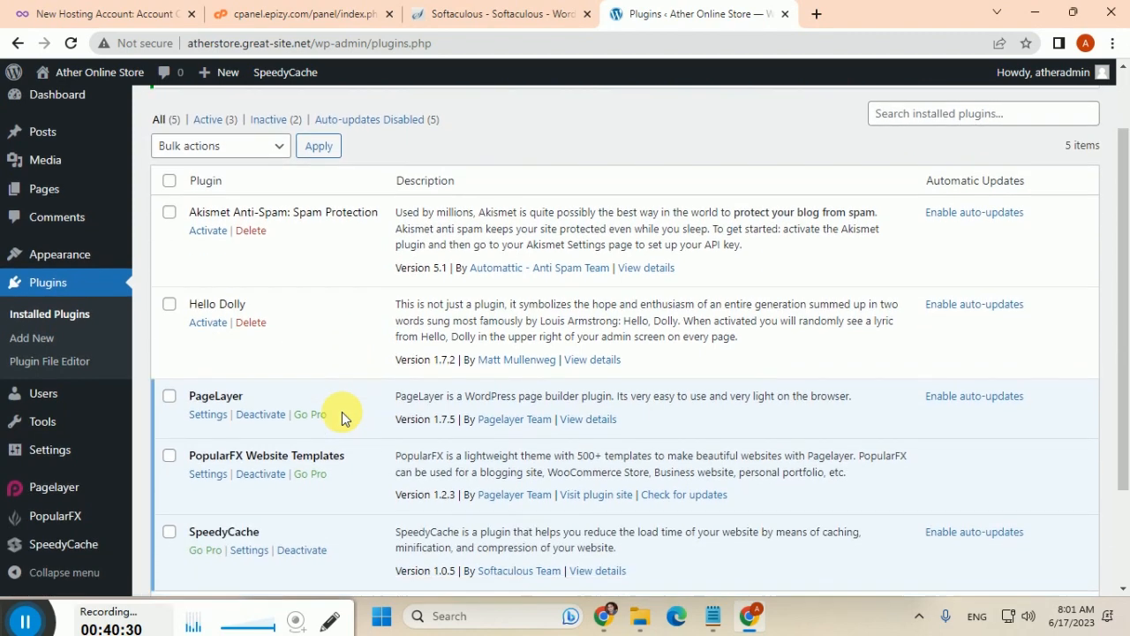
scroll(257, 451, "down", 1)
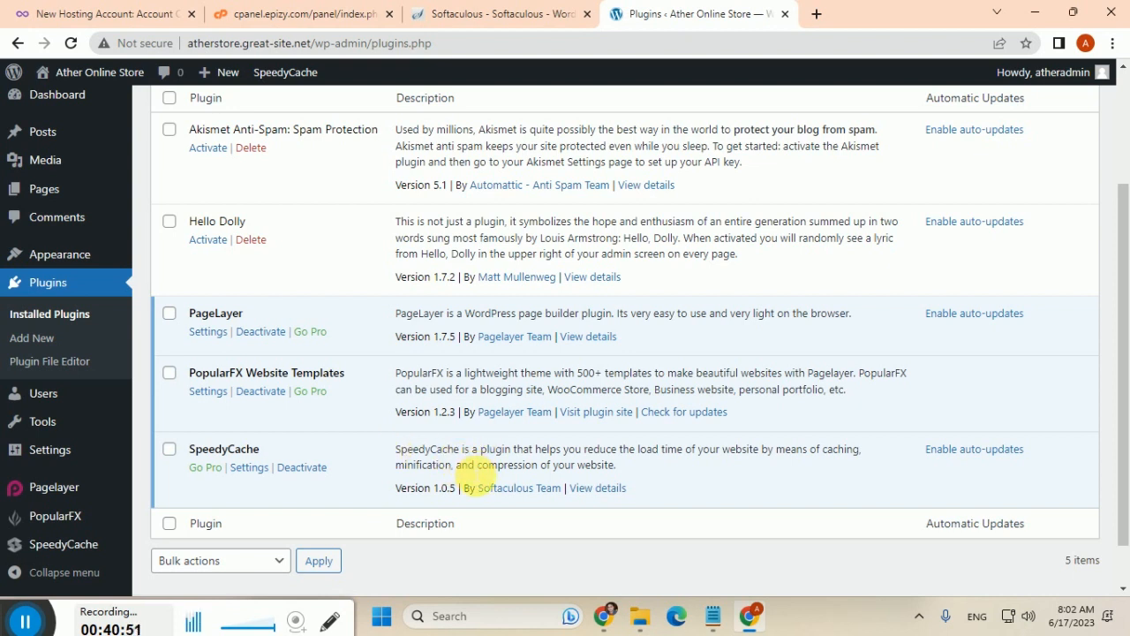
left_click_drag(392, 449, 660, 461)
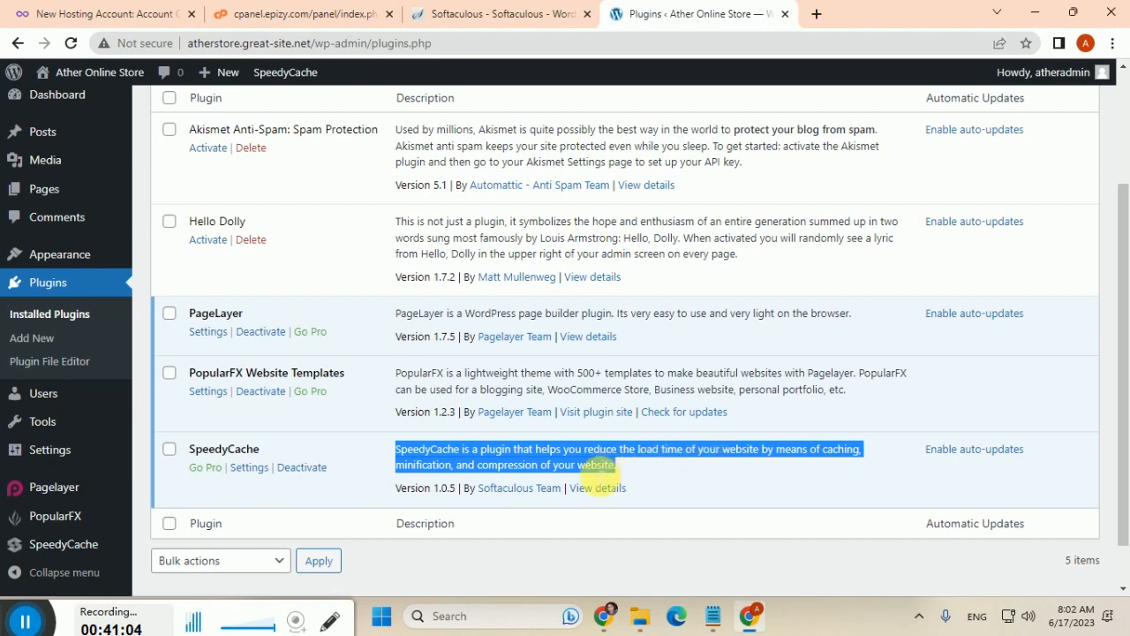
scroll(623, 477, "up", 2)
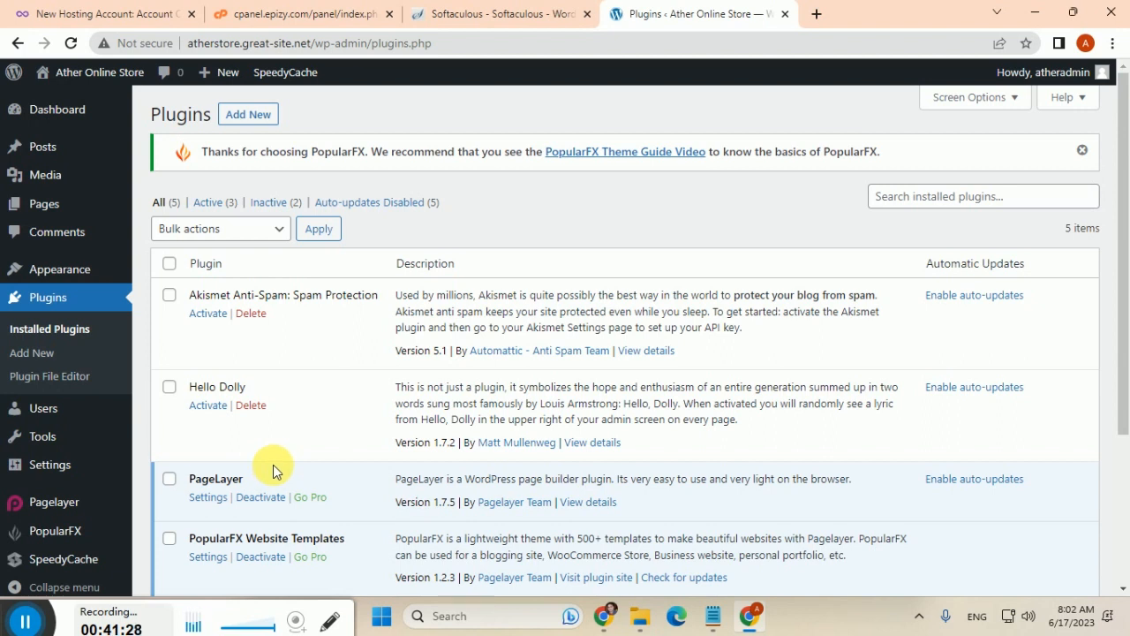
Open Add Plugins, then switch to the local shoe store window and close its Starter Templates tab
left_click(256, 115)
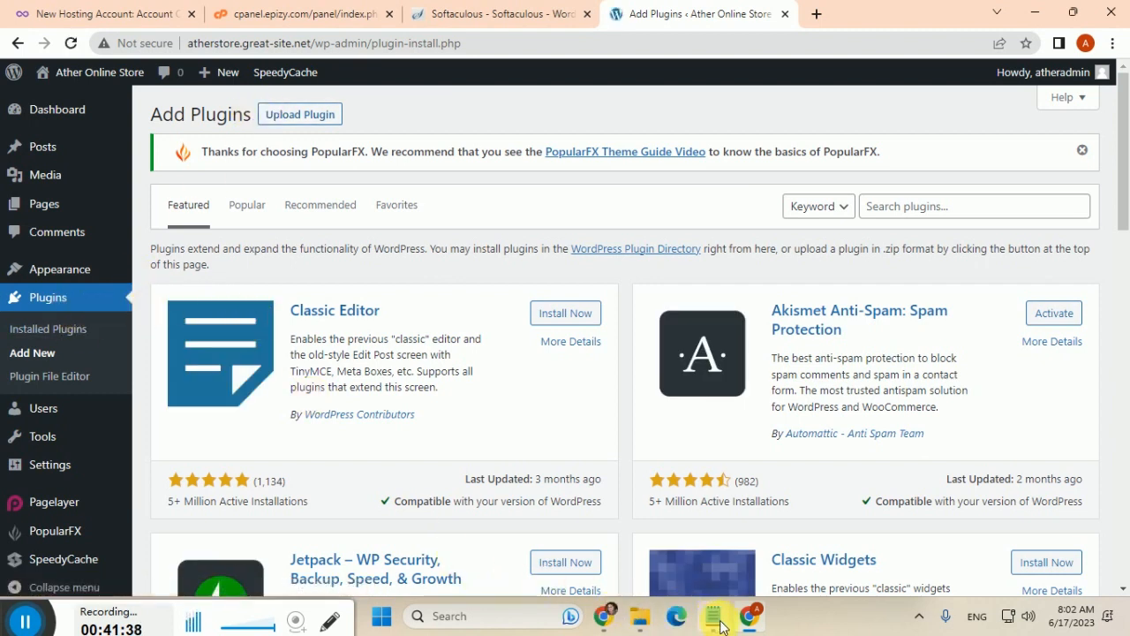
left_click(605, 619)
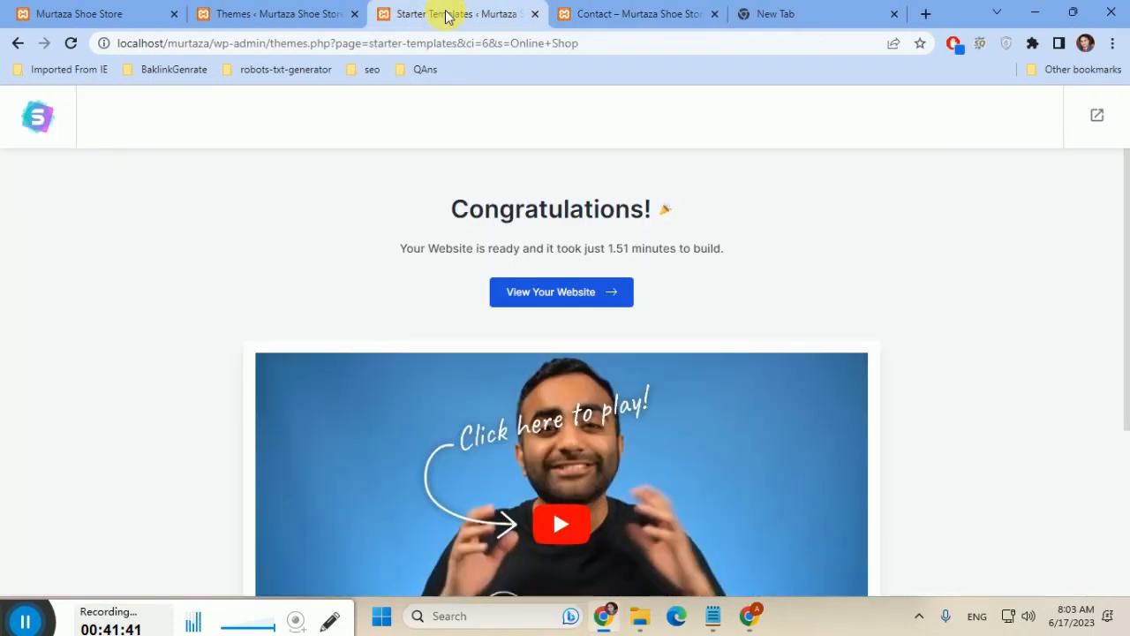
left_click(448, 15)
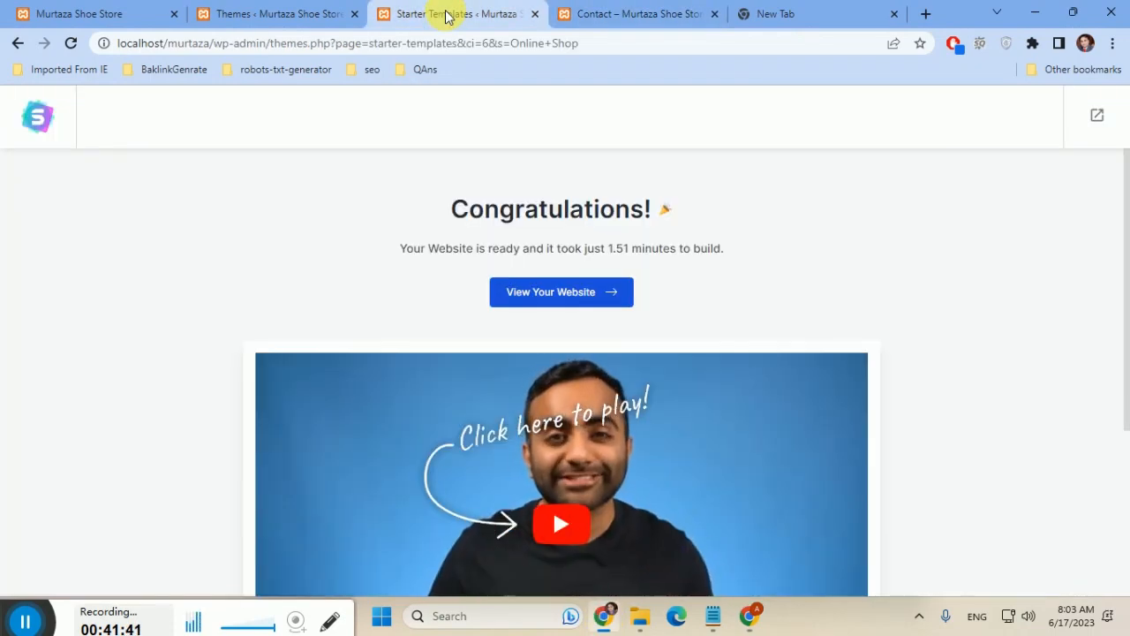
left_click(534, 14)
Go from the local site's Astra theme details to its Installed Plugins list
left_click(323, 22)
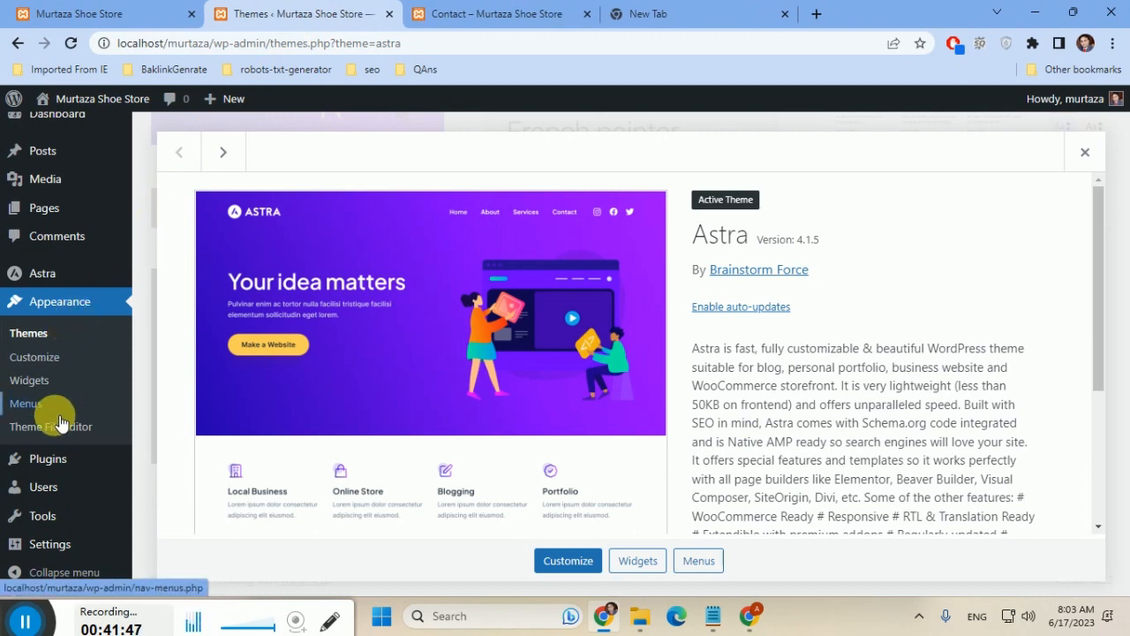
left_click(49, 458)
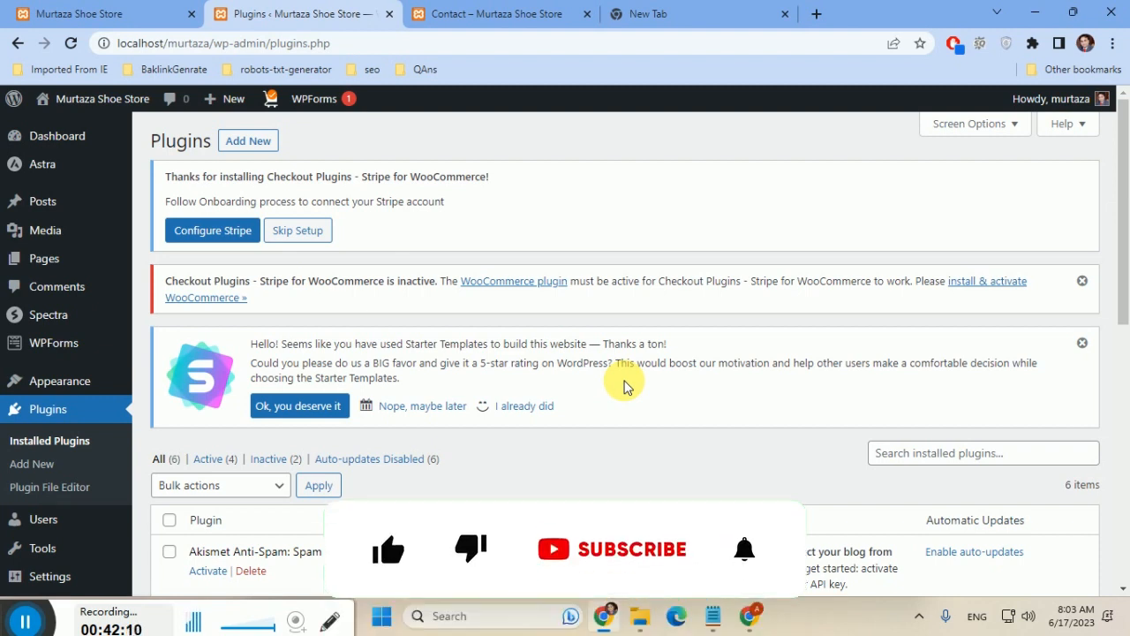
Scroll through the local shoe store's installed plugins list
scroll(625, 379, "down", 3)
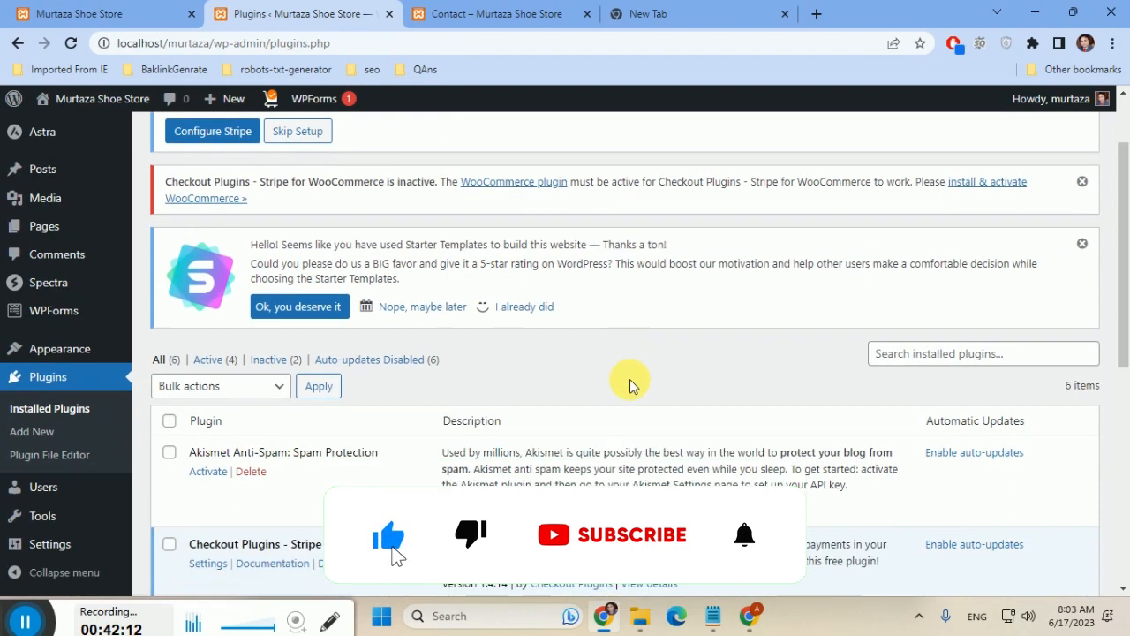
scroll(649, 329, "down", 2)
scroll(651, 328, "up", 5)
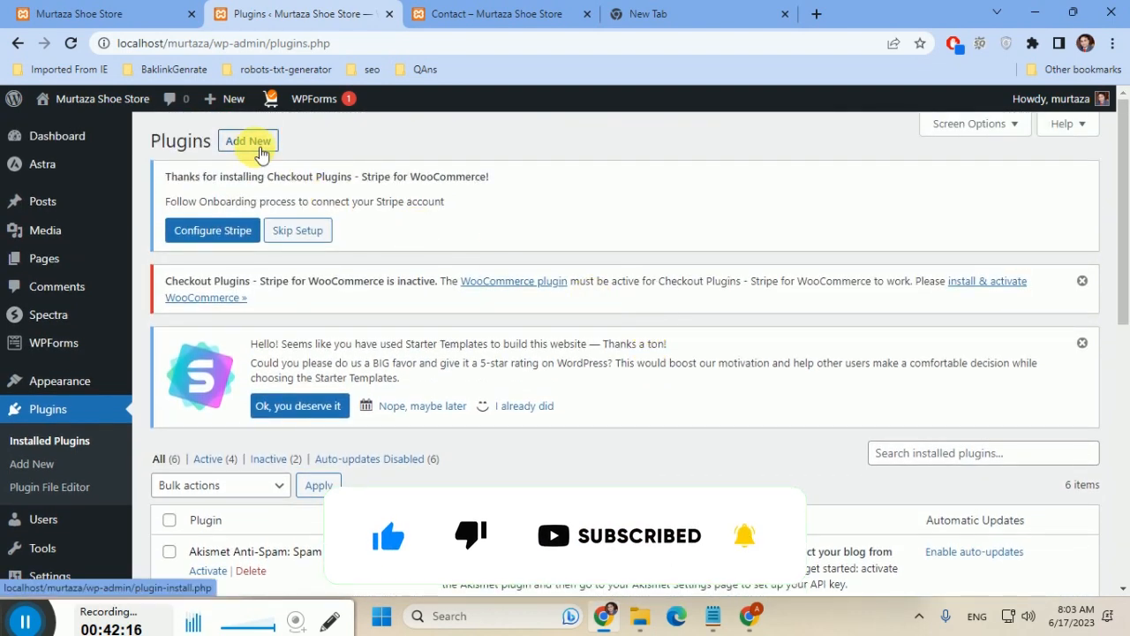
scroll(474, 352, "down", 3)
scroll(416, 429, "down", 3)
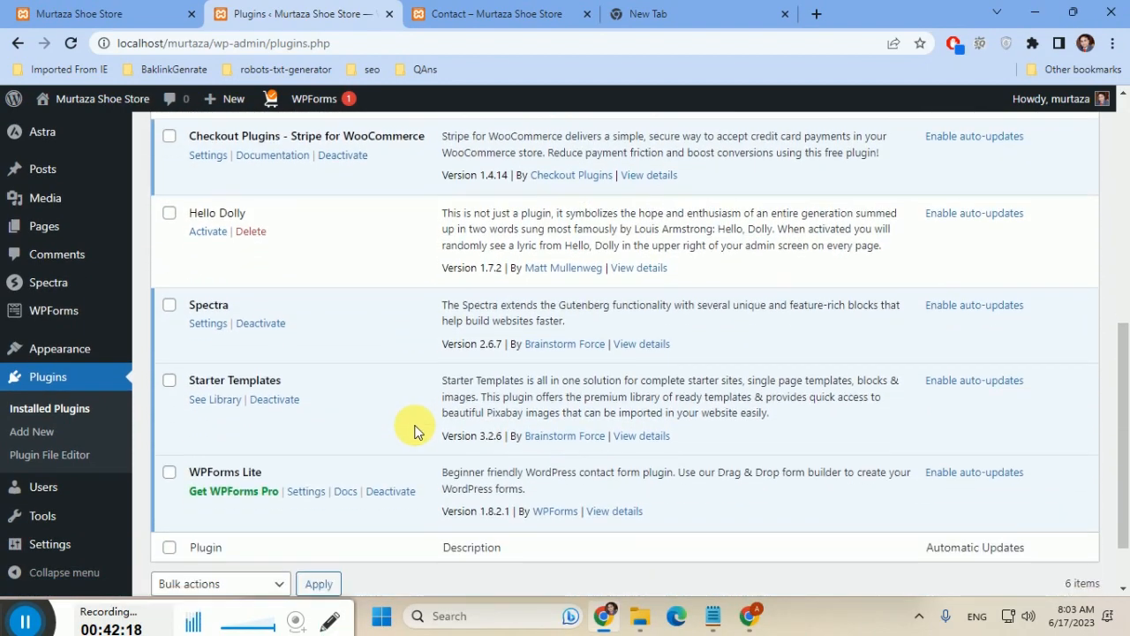
scroll(430, 370, "up", 3)
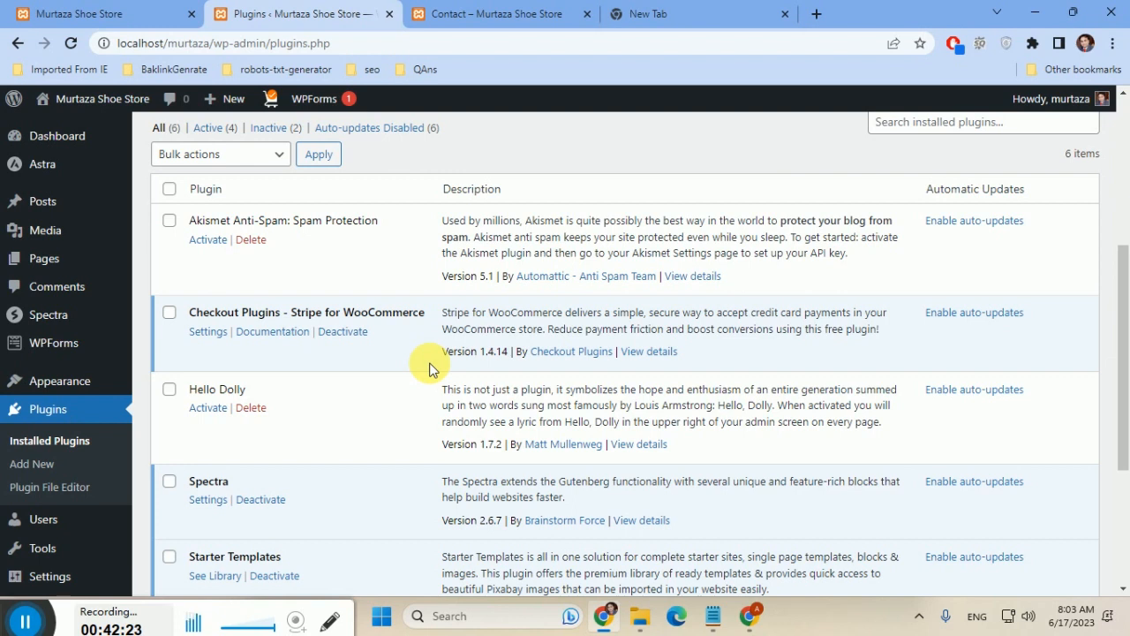
left_click(25, 622)
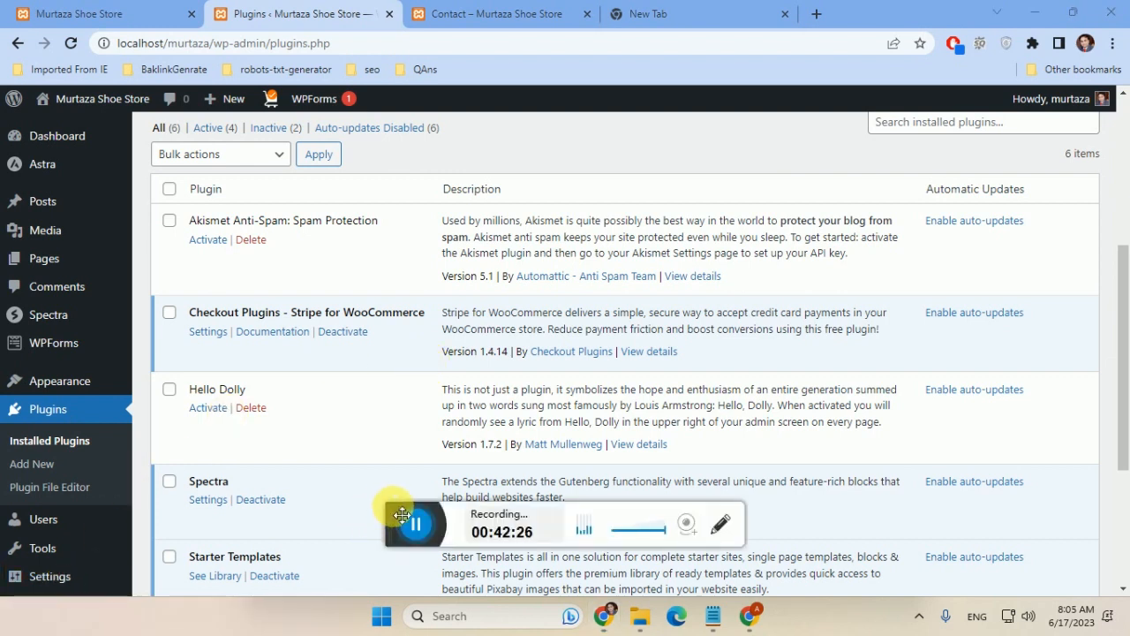
left_click_drag(401, 514, 10, 609)
mouse_move(14, 583)
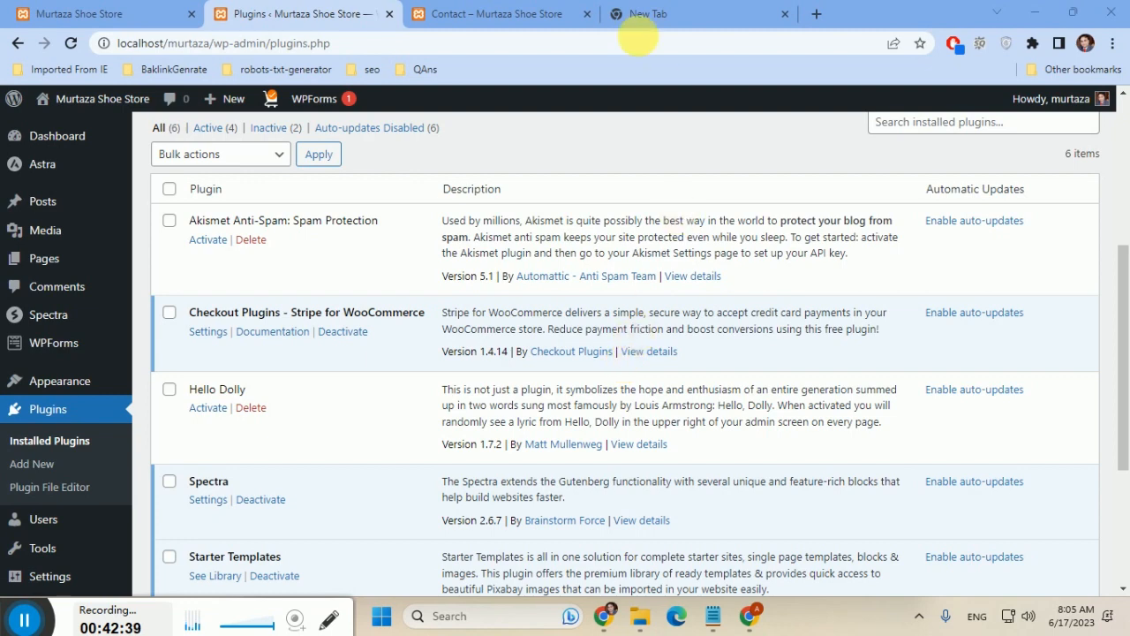
Visit the Flawless Contact page tab, then return to the top of the plugins list
left_click(563, 7)
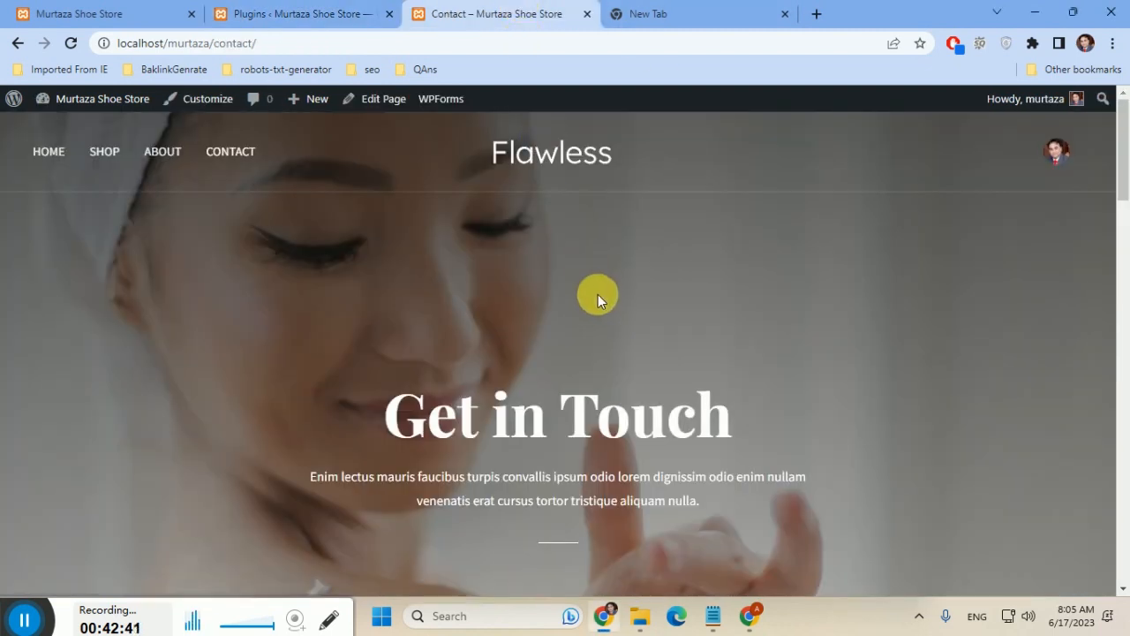
left_click(346, 12)
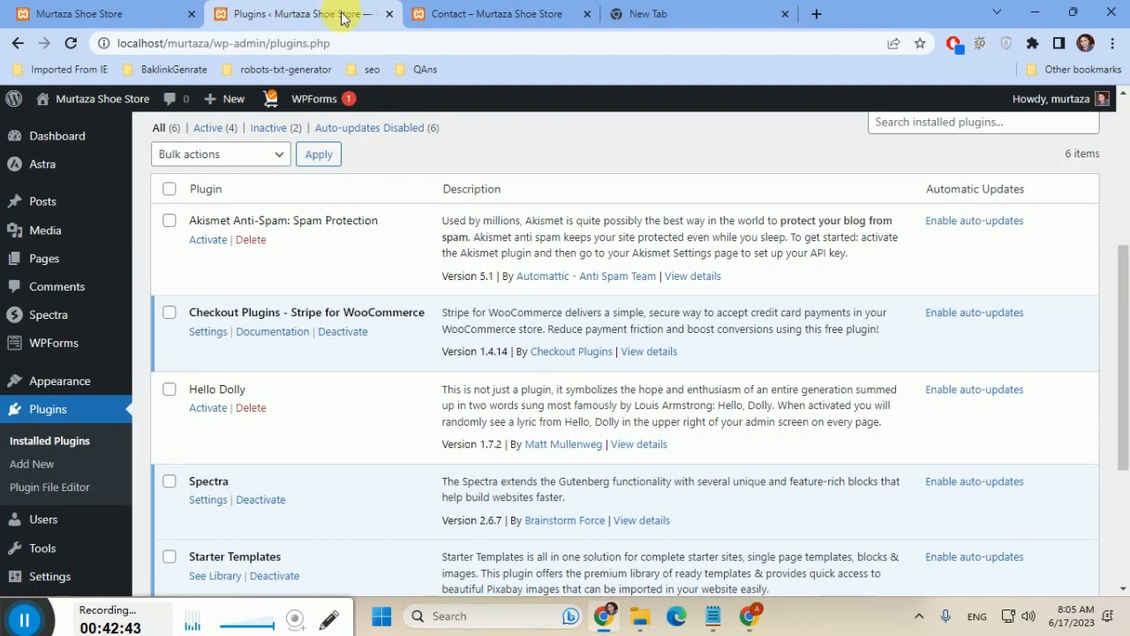
scroll(391, 340, "up", 4)
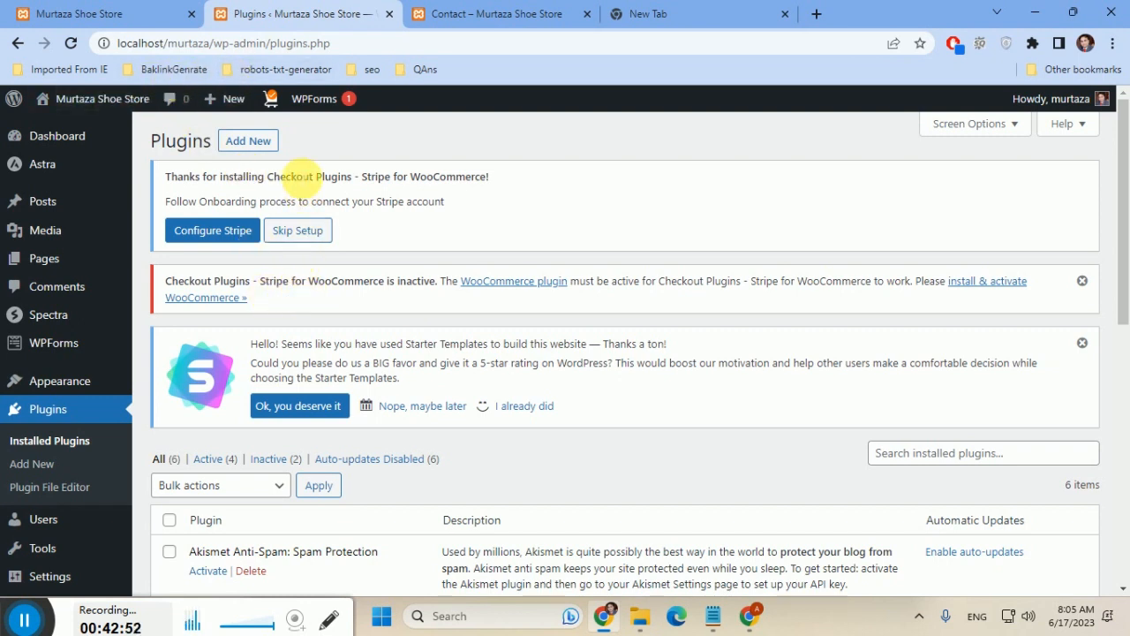
mouse_move(351, 106)
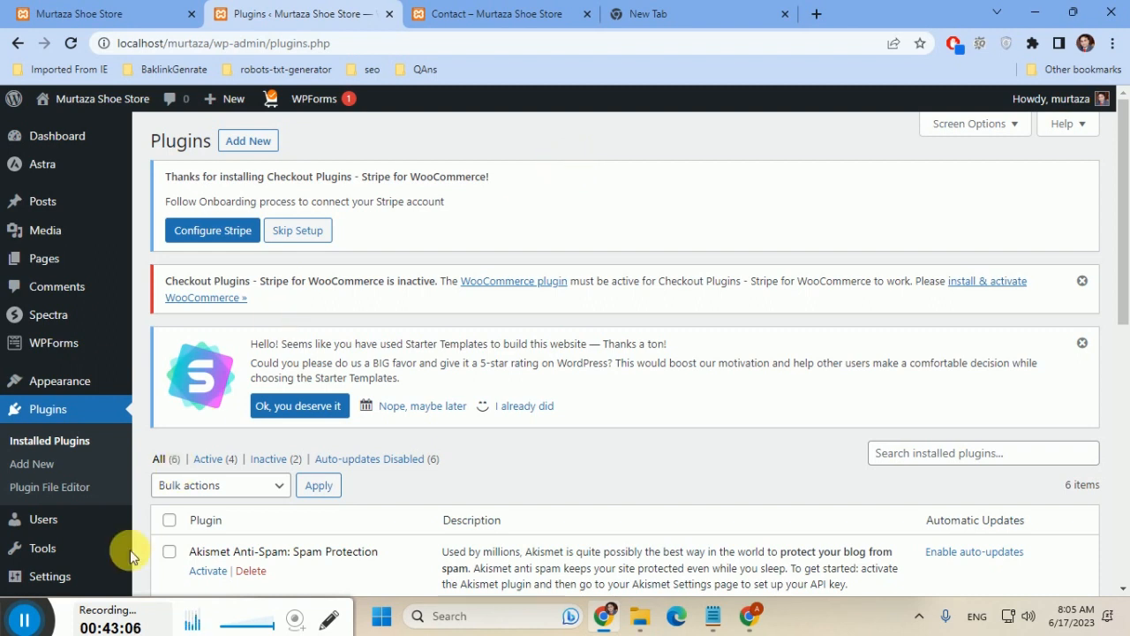
mouse_move(11, 607)
left_mouse_down()
mouse_move(362, 519)
mouse_move(412, 518)
mouse_move(9, 586)
mouse_move(15, 611)
left_mouse_up()
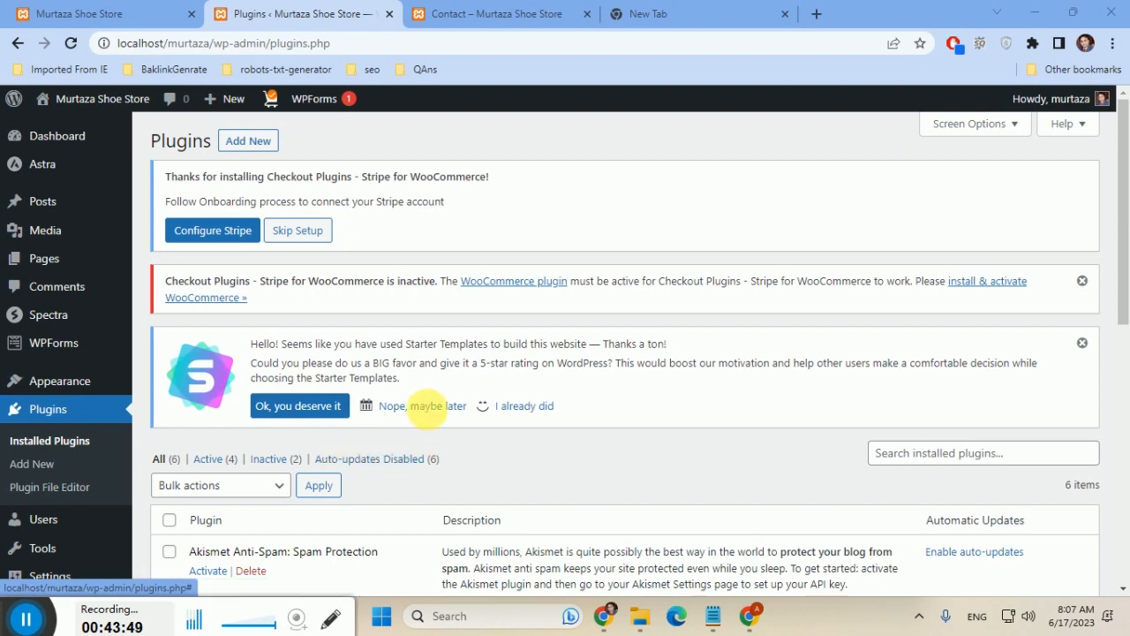
Dismiss the Starter Templates rating notice with 'Nope, maybe later' and review the Stripe WooCommerce notice
left_click(429, 409)
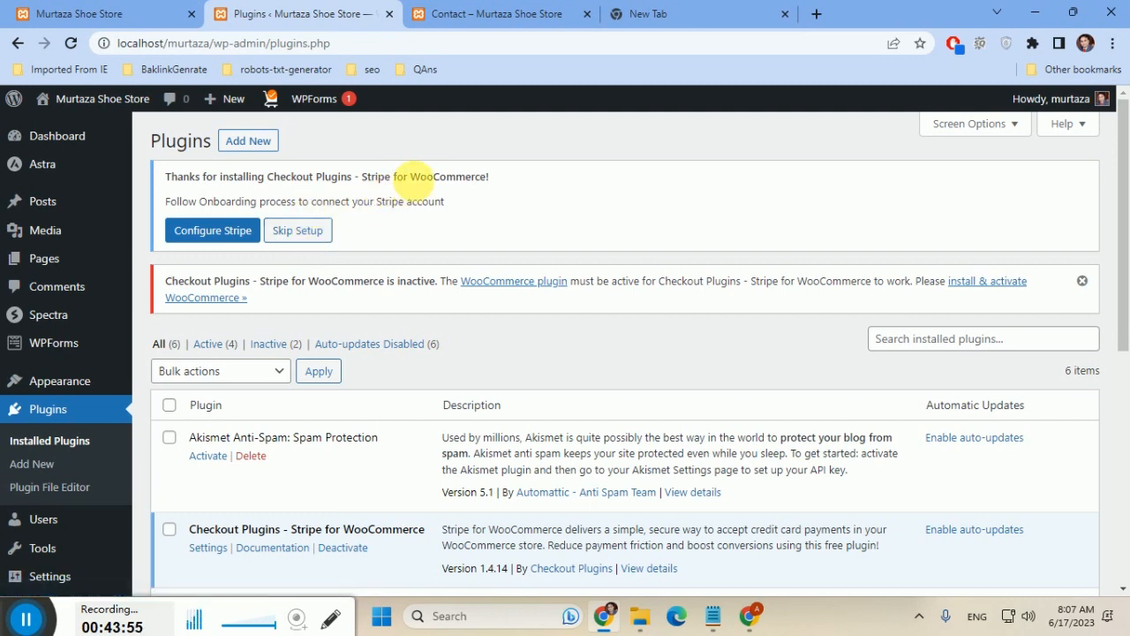
left_click_drag(410, 176, 494, 174)
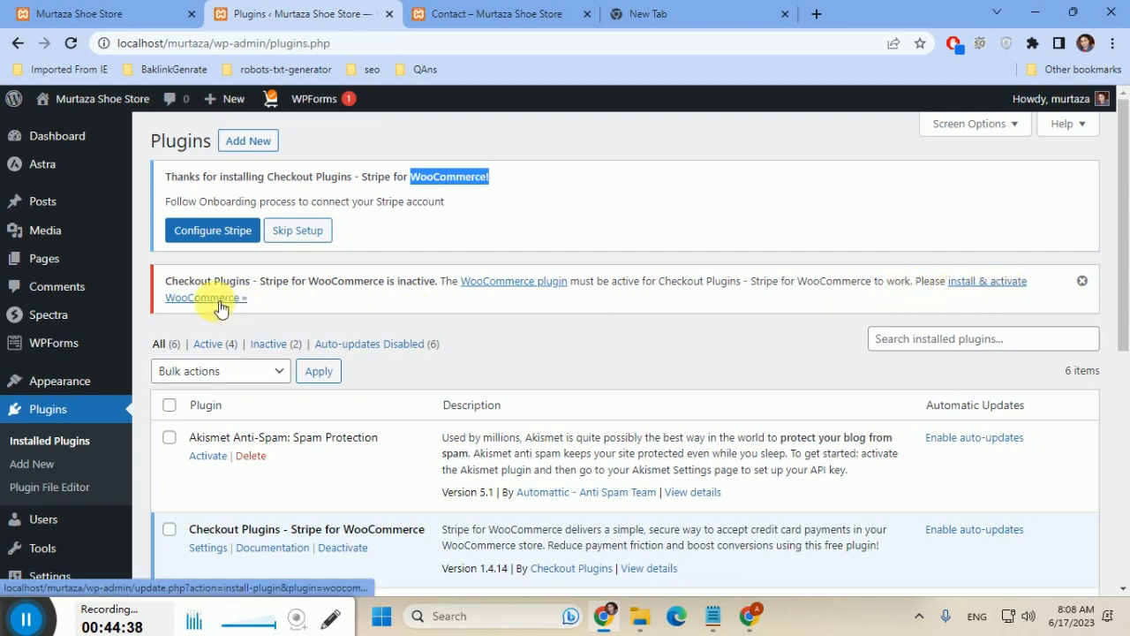
scroll(350, 451, "down", 5)
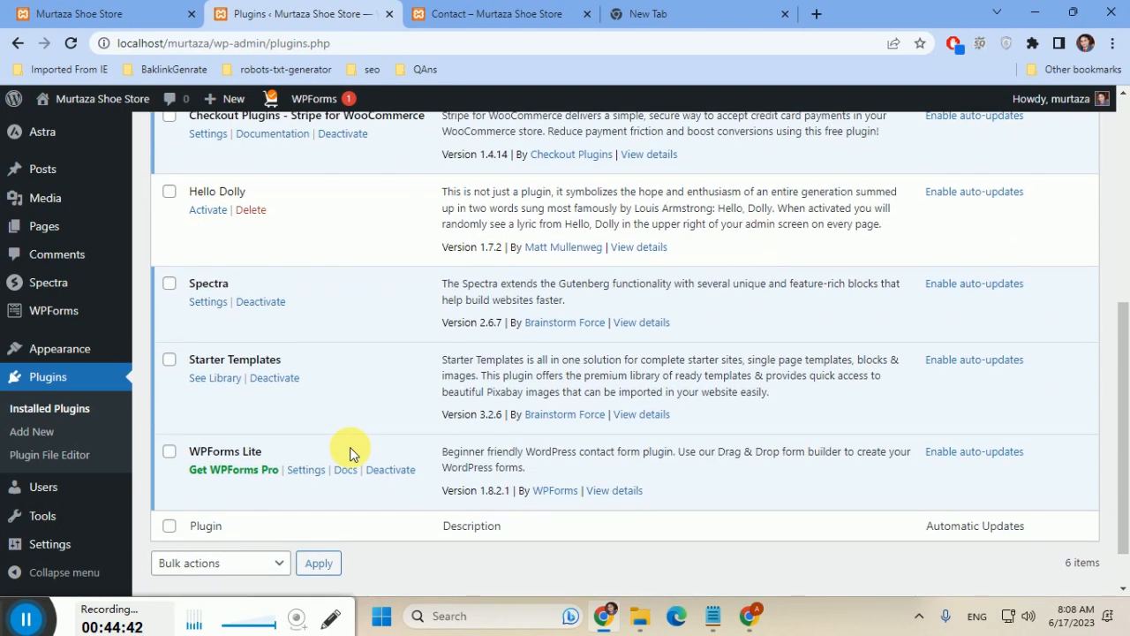
scroll(350, 446, "up", 3)
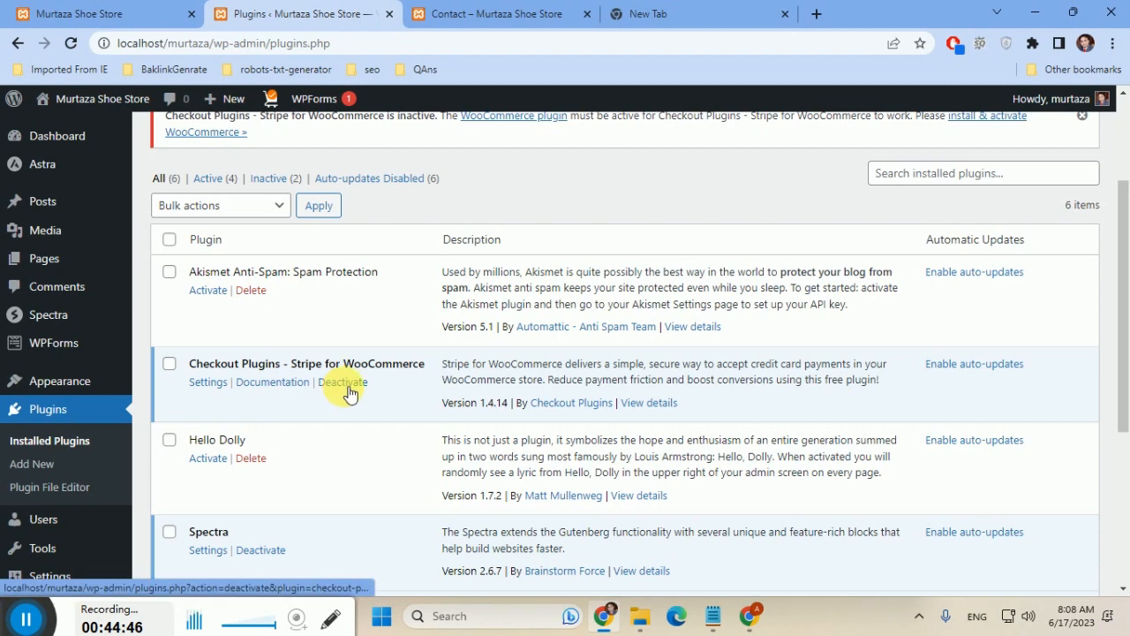
scroll(548, 398, "up", 2)
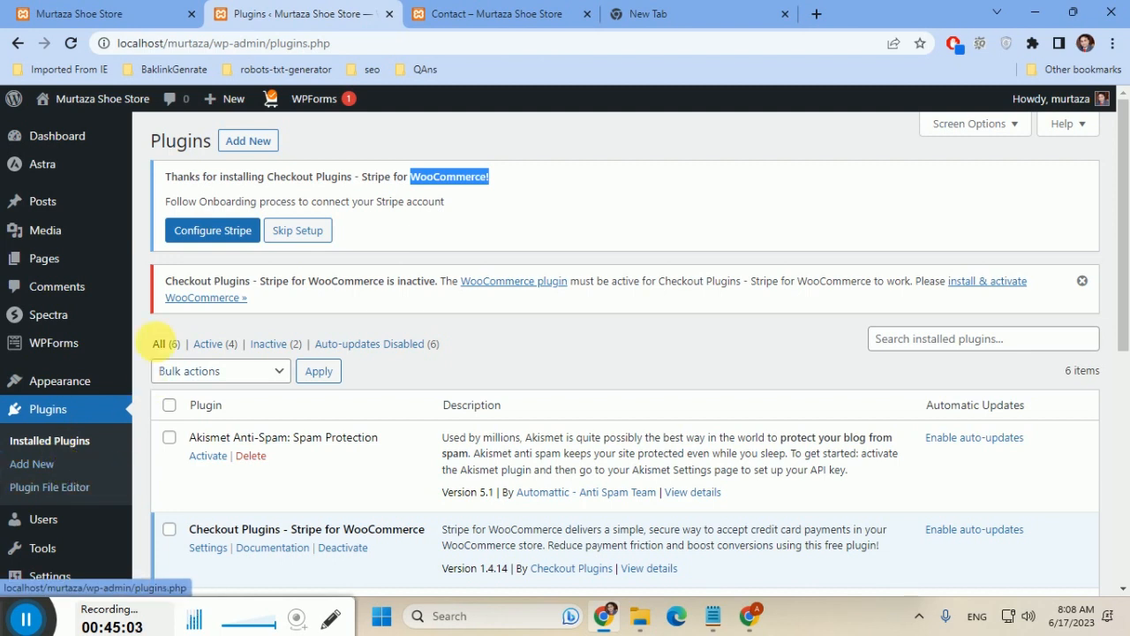
Minimize the localhost Chrome window to bring back the Ather Online Store Add Plugins page
mouse_move(93, 247)
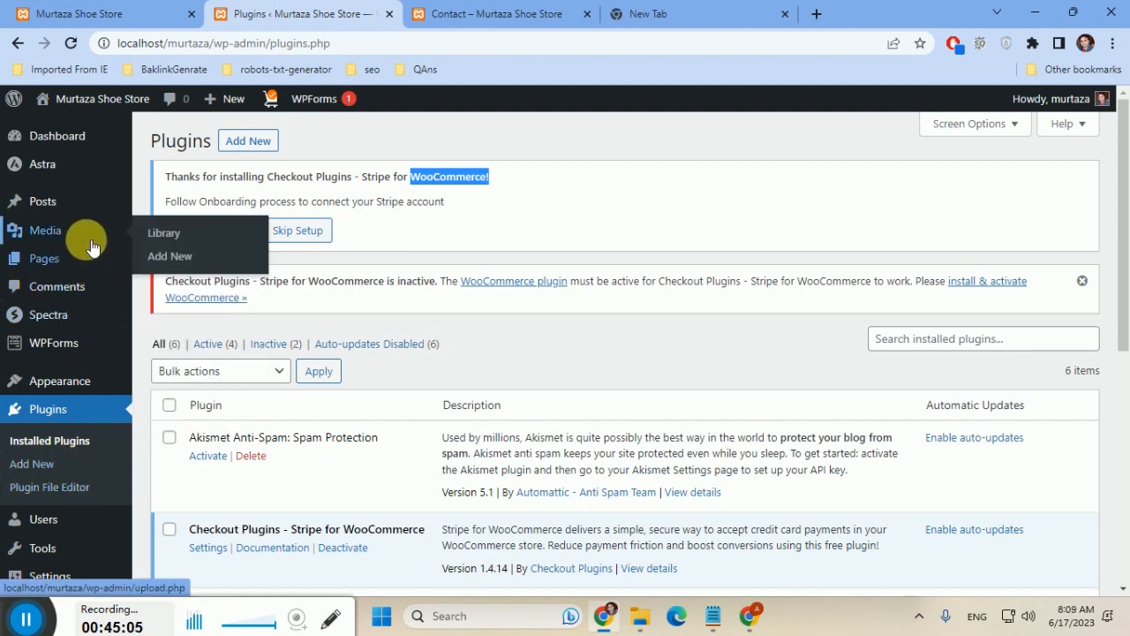
mouse_move(89, 219)
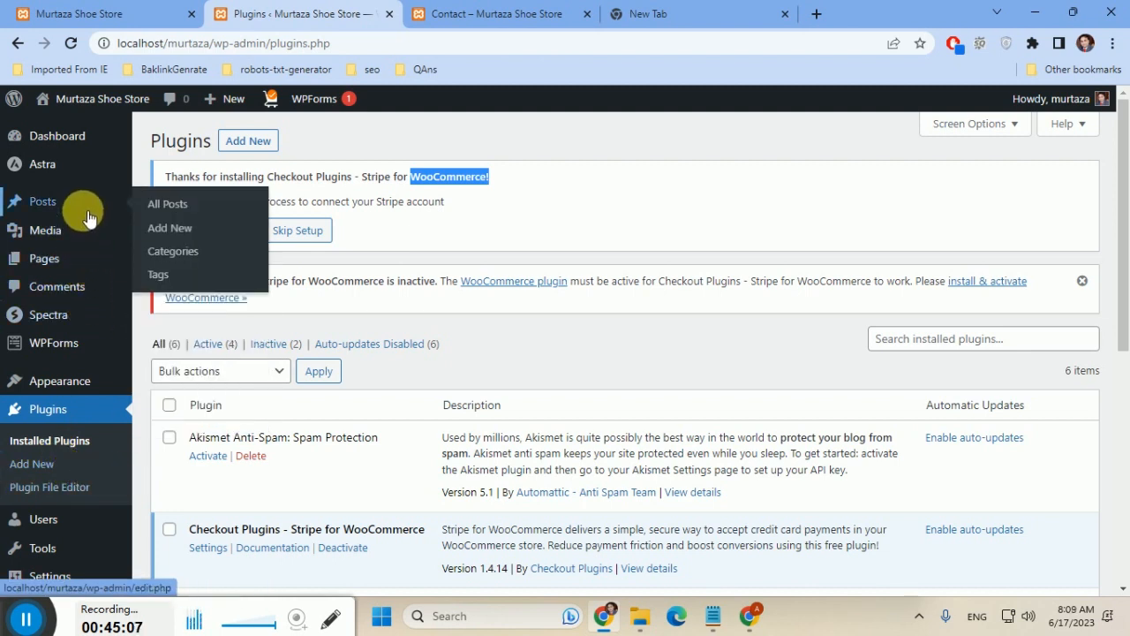
mouse_move(46, 523)
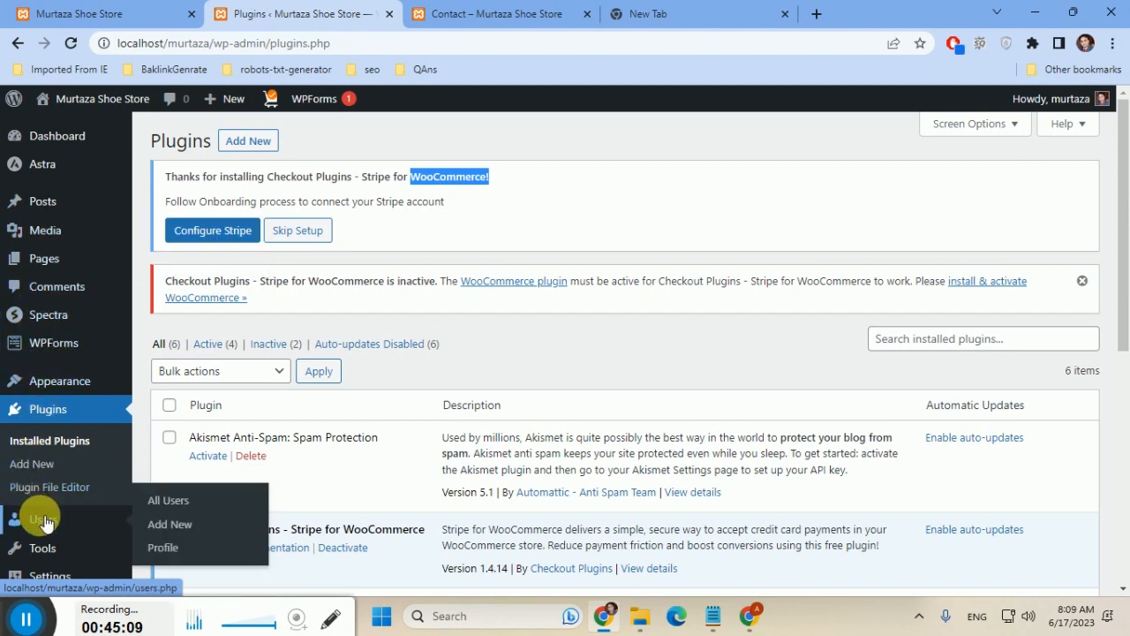
scroll(46, 523, "down", 2)
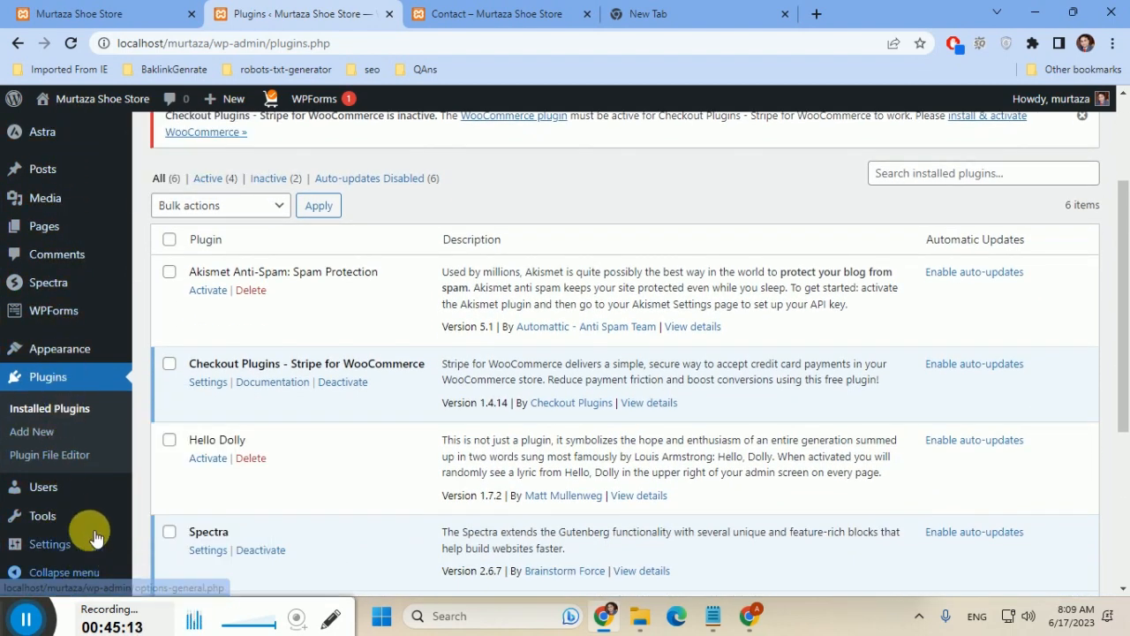
mouse_move(98, 184)
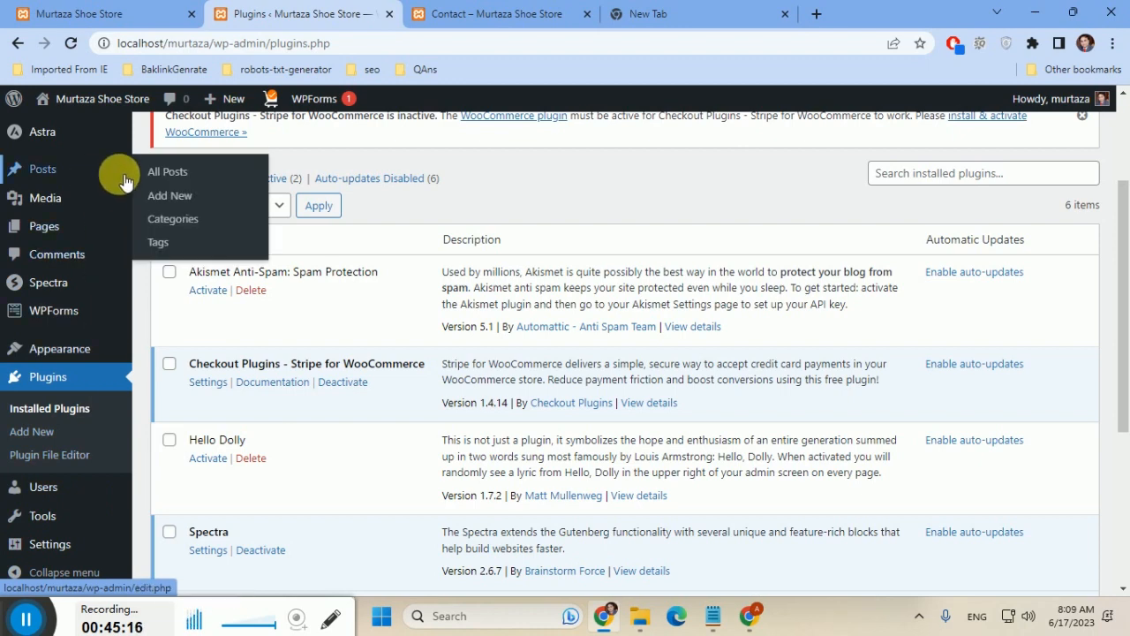
left_click(1040, 14)
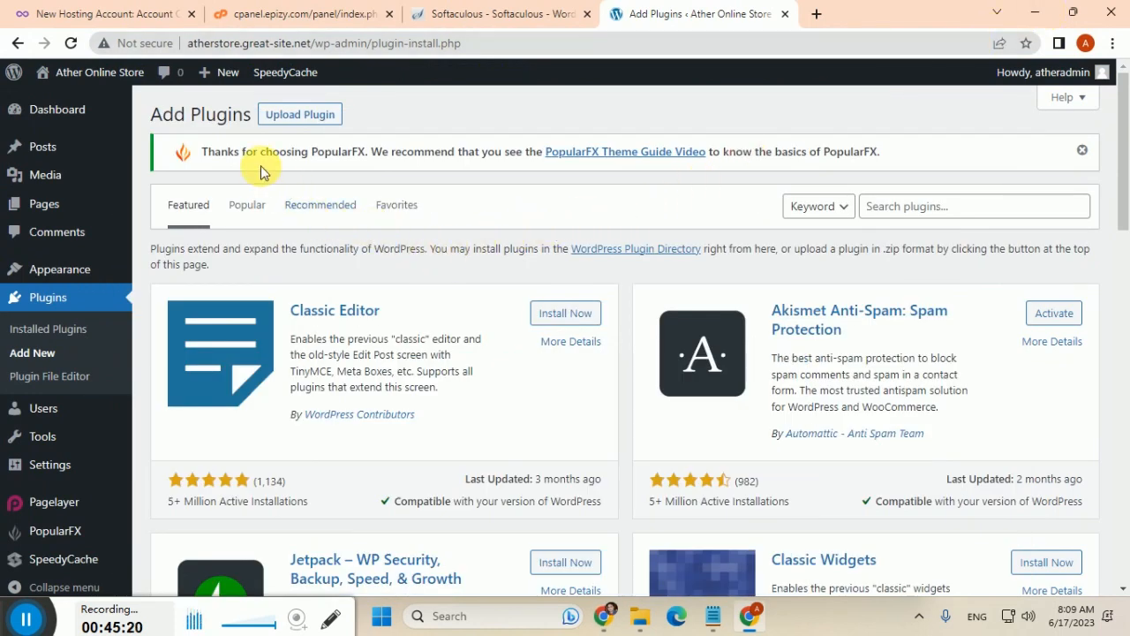
Install Classic Editor and activate it, bringing the site to 6 plugins with 4 active
left_click(568, 314)
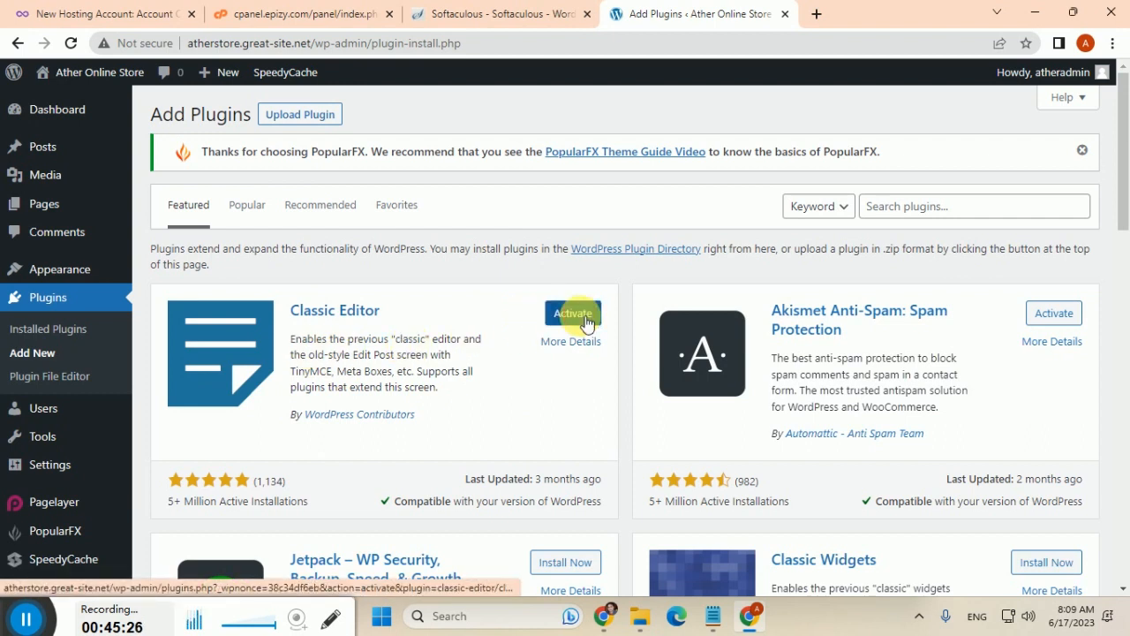
left_click(574, 315)
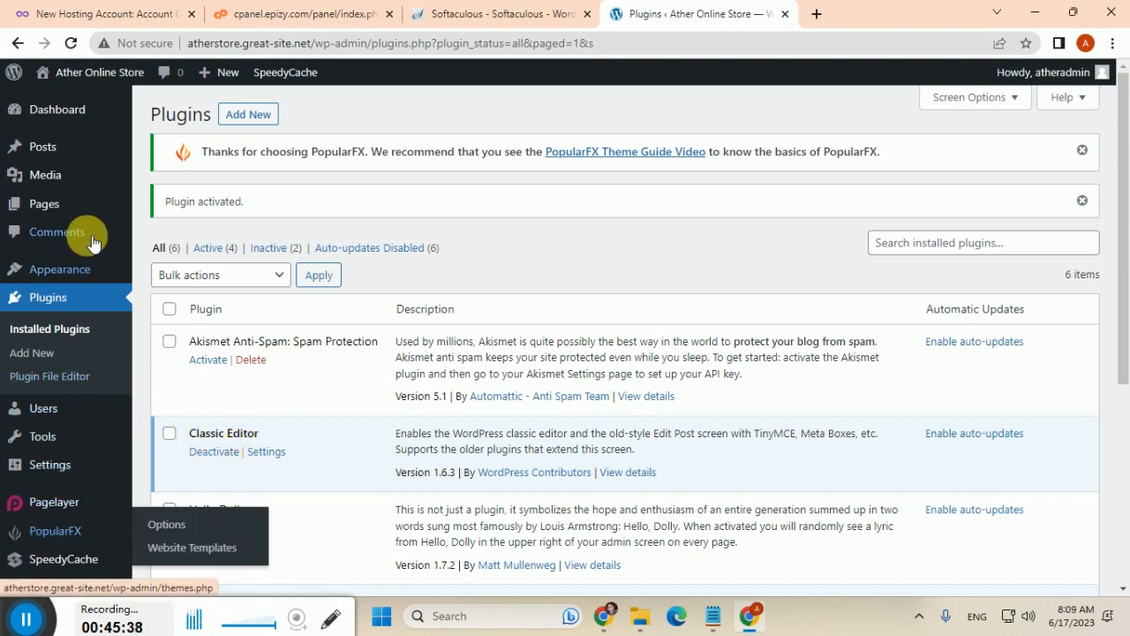
scroll(55, 256, "down", 1)
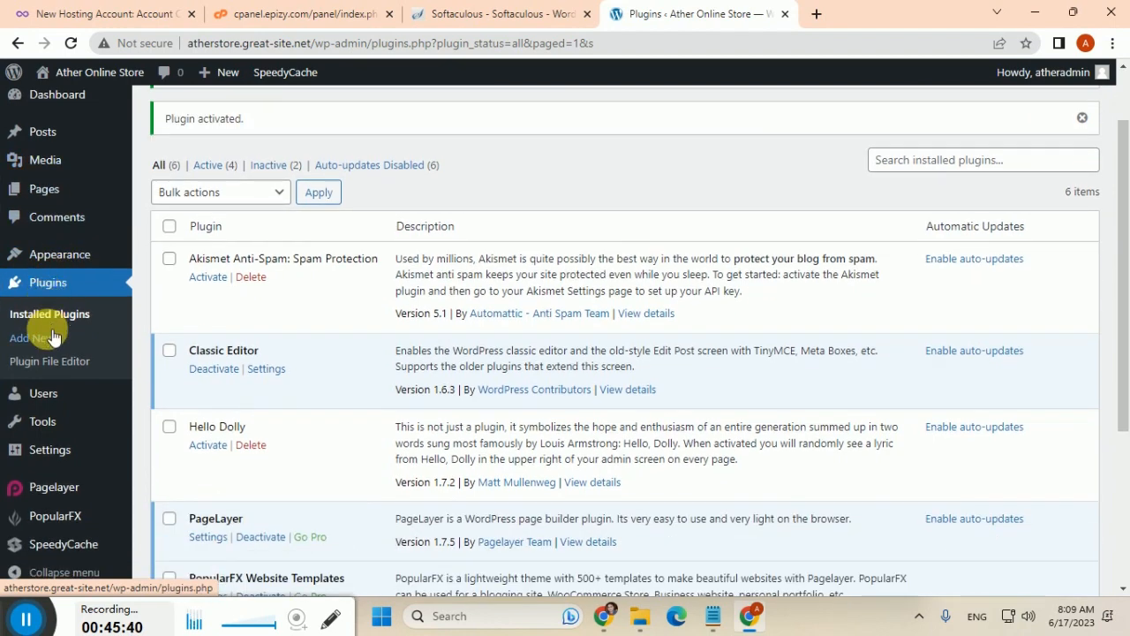
mouse_move(26, 487)
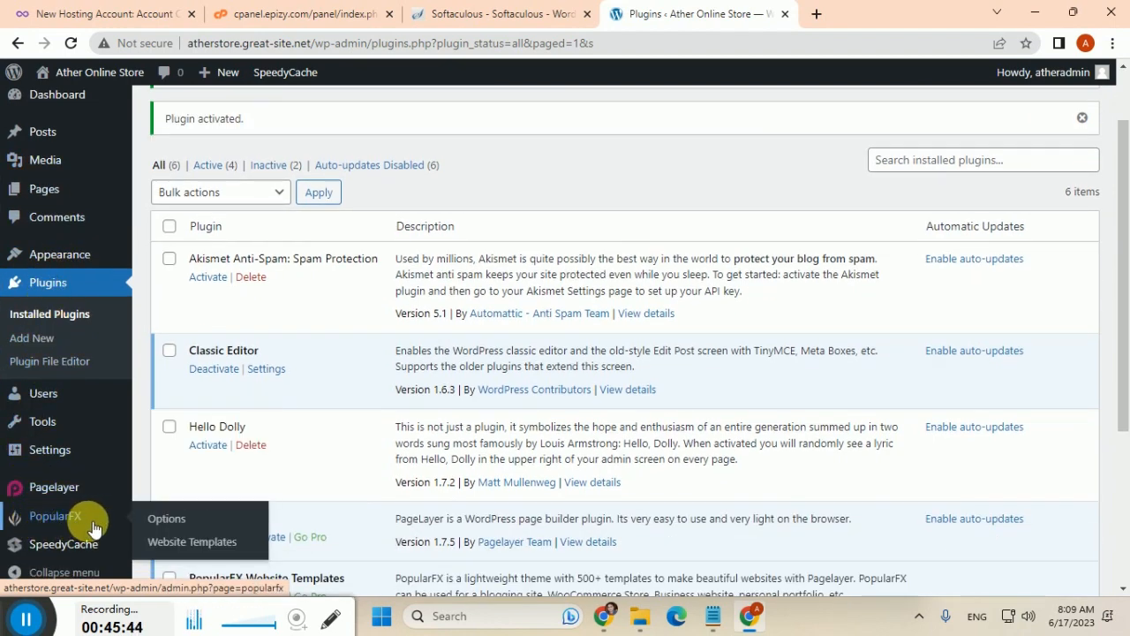
mouse_move(81, 549)
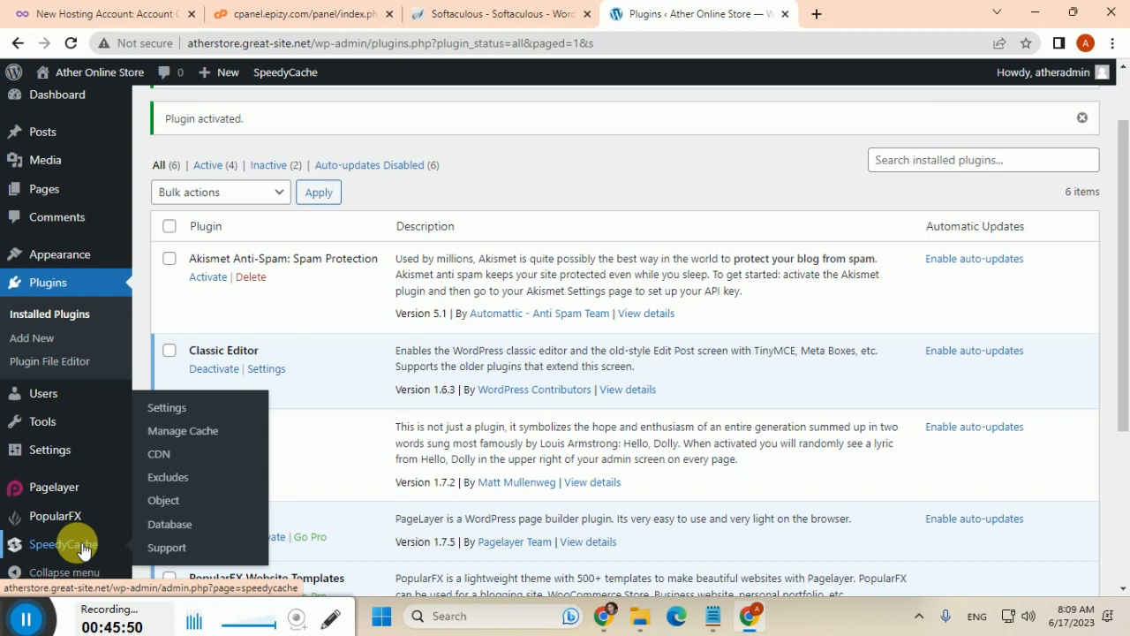
scroll(82, 549, "down", 1)
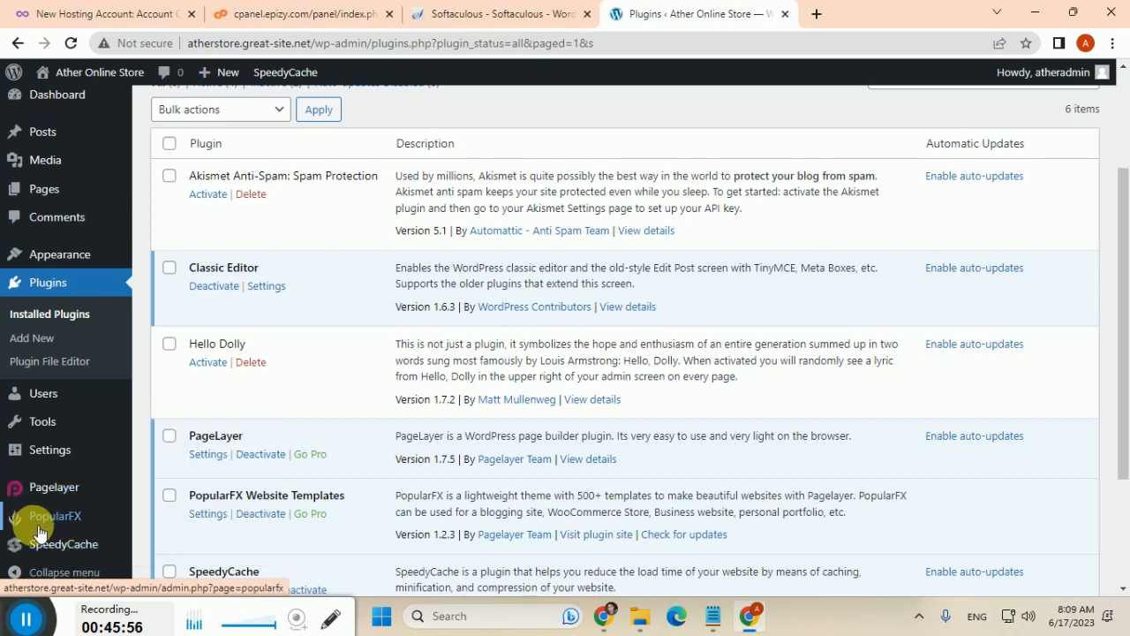
mouse_move(79, 499)
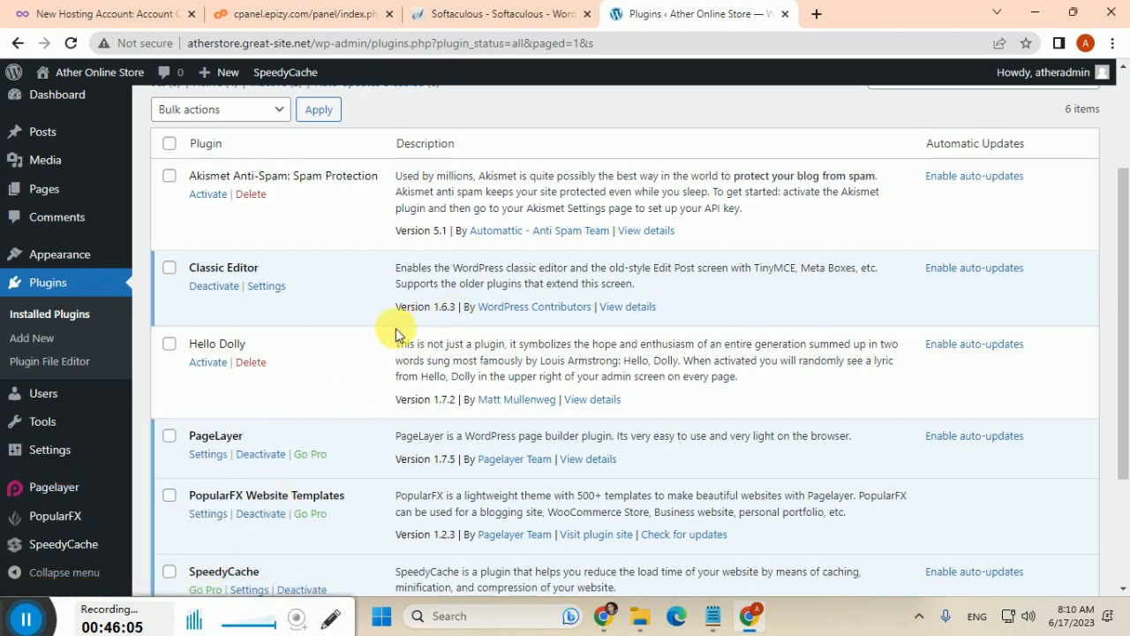
scroll(315, 382, "up", 1)
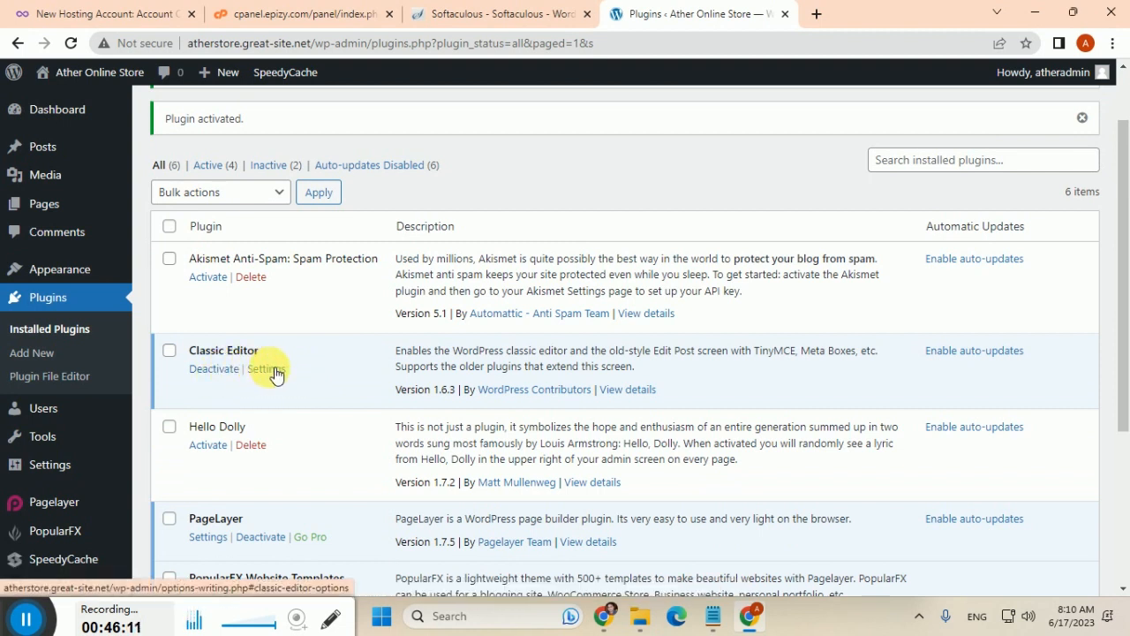
left_click(265, 369)
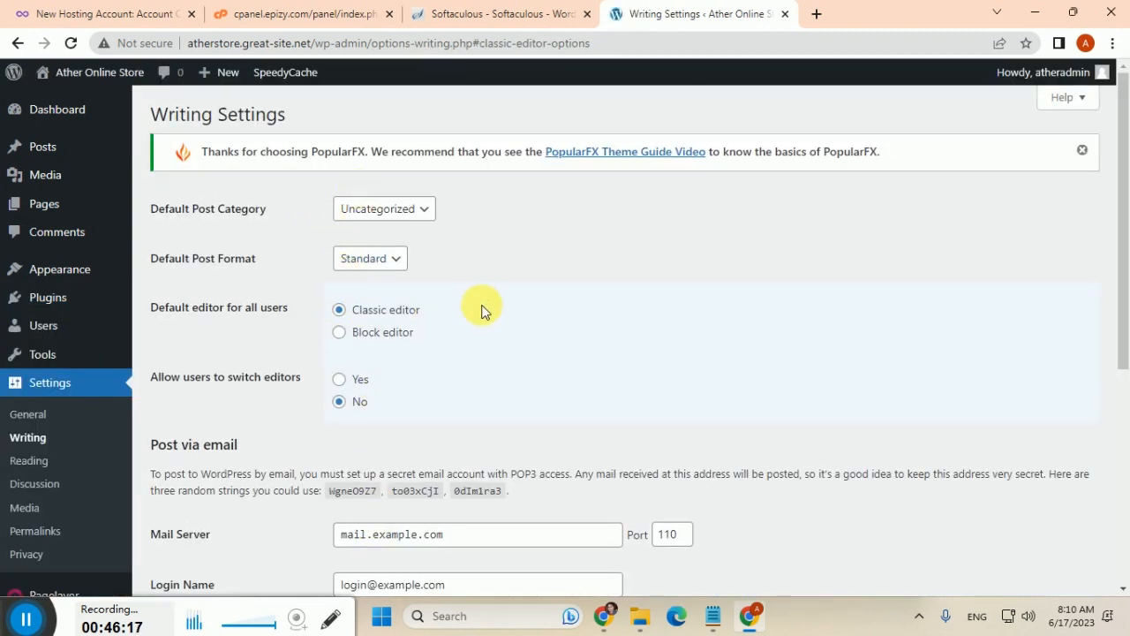
scroll(479, 309, "down", 3)
scroll(425, 457, "down", 3)
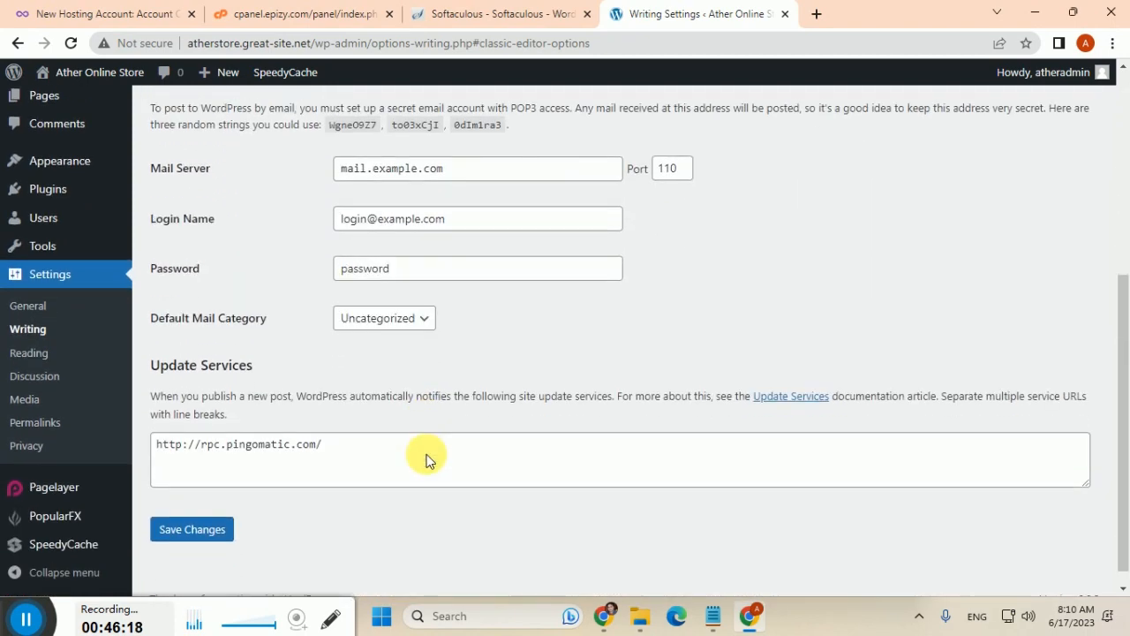
scroll(426, 457, "up", 6)
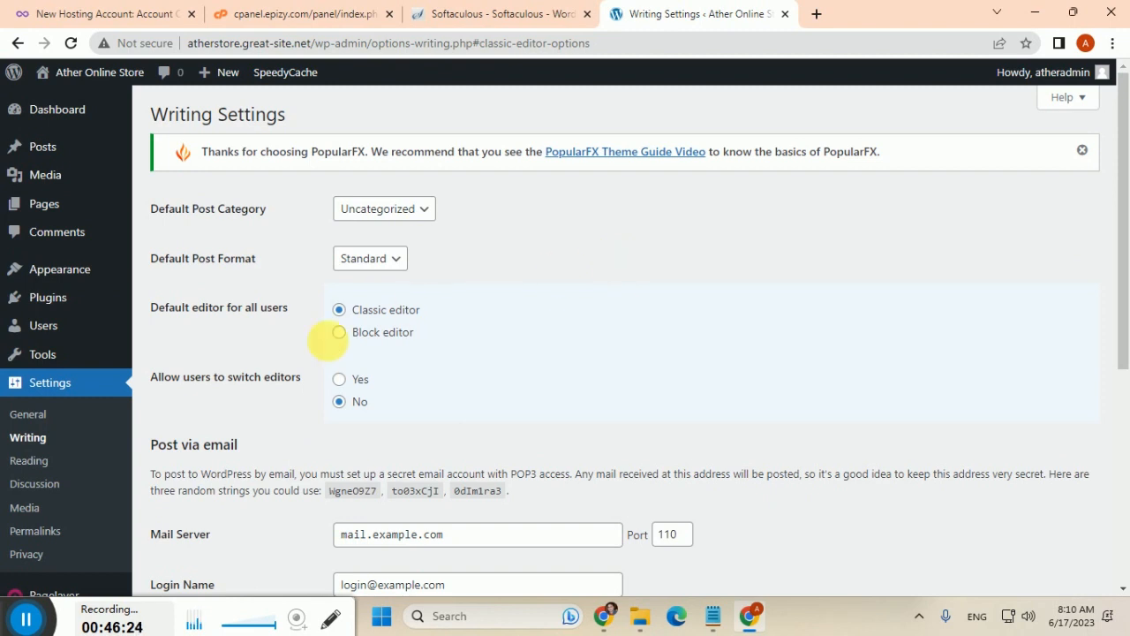
left_click(68, 308)
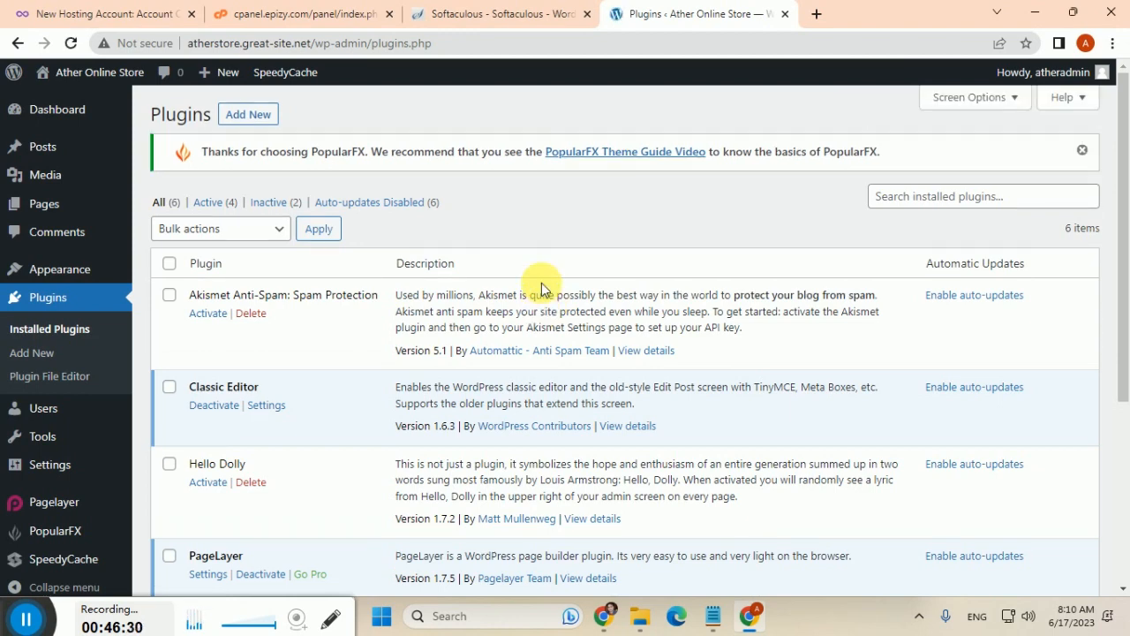
Save the open Notepad notes with Ctrl+S and close that Notepad window
left_click(1038, 10)
left_click(862, 133)
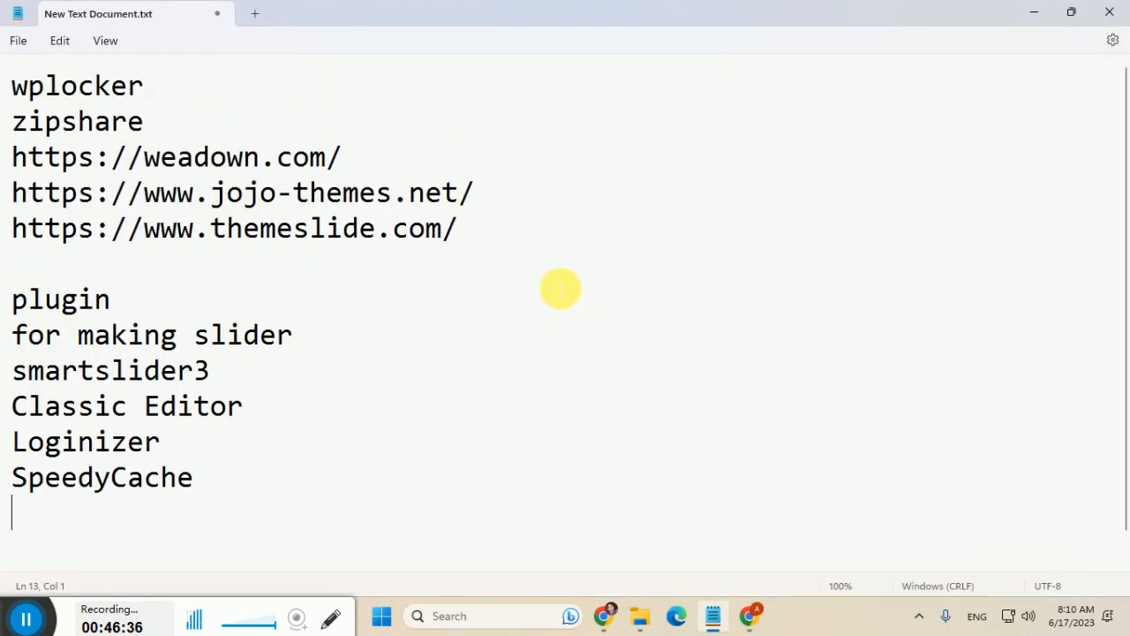
key("ctrl+s")
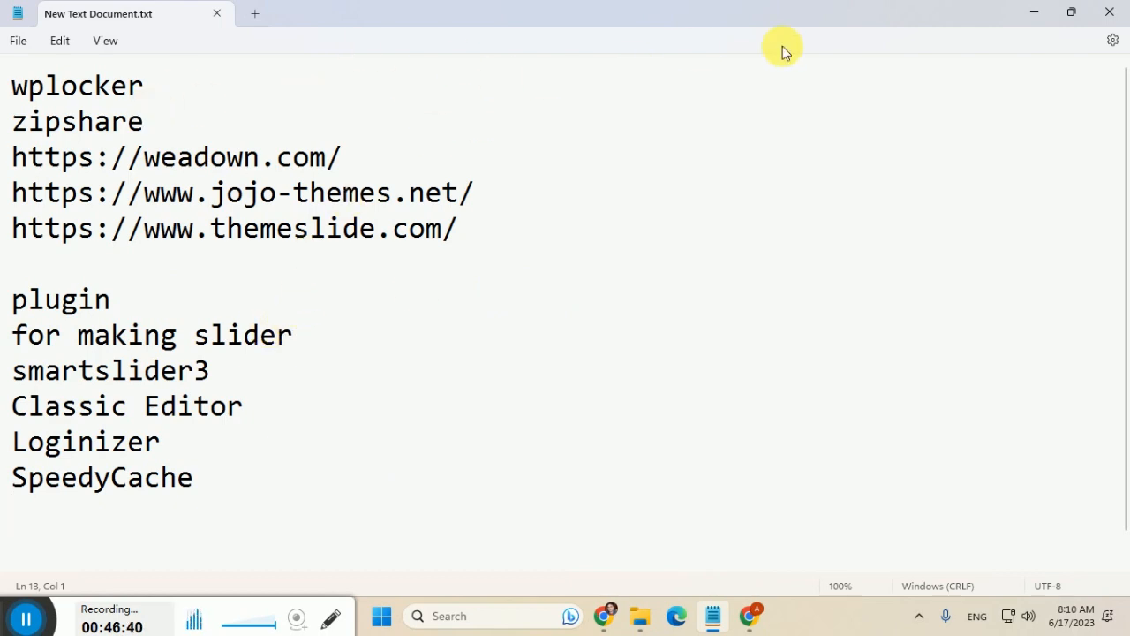
left_click_drag(860, 20, 804, 176)
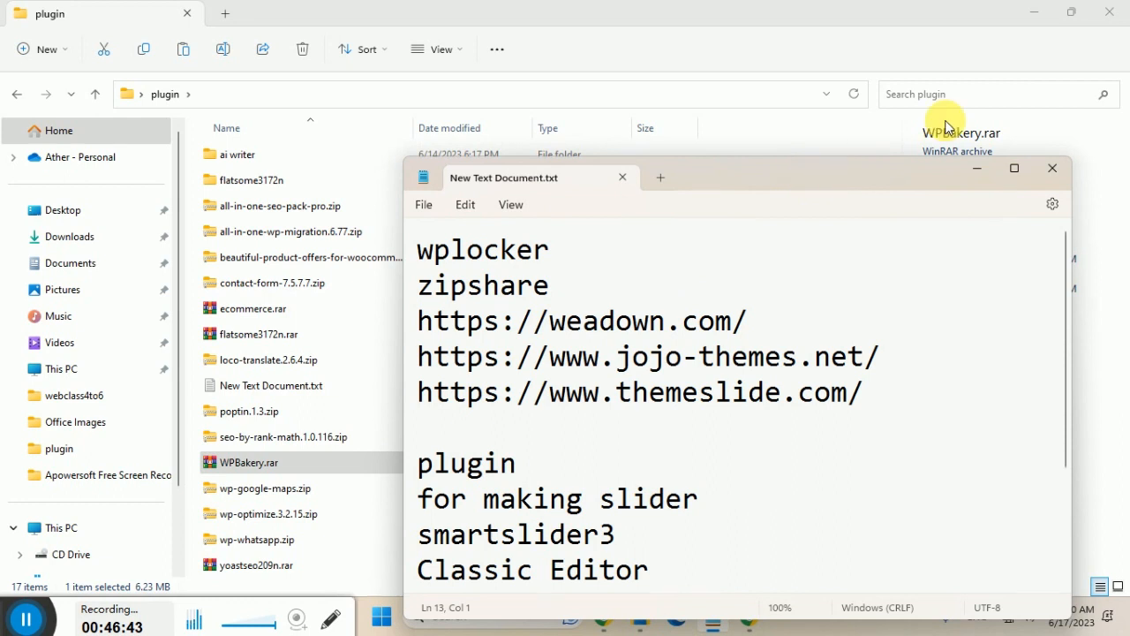
left_click(1052, 168)
Reopen New Text Document.txt and select the 'plugin' heading
double_click(266, 385)
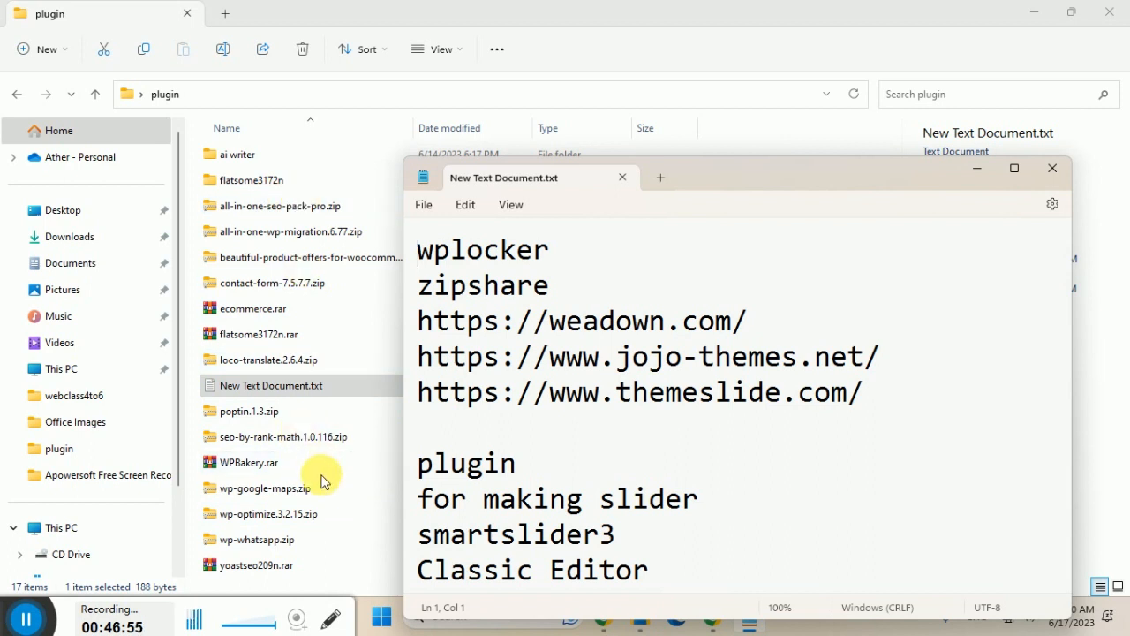
scroll(570, 450, "down", 2)
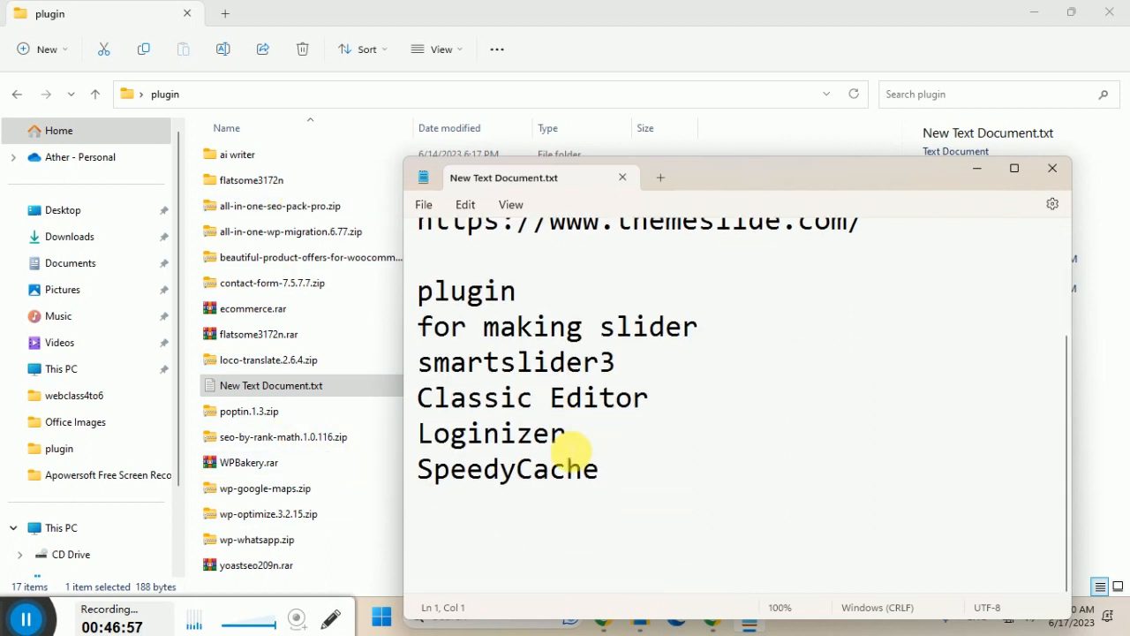
left_click(504, 298)
double_click(505, 297)
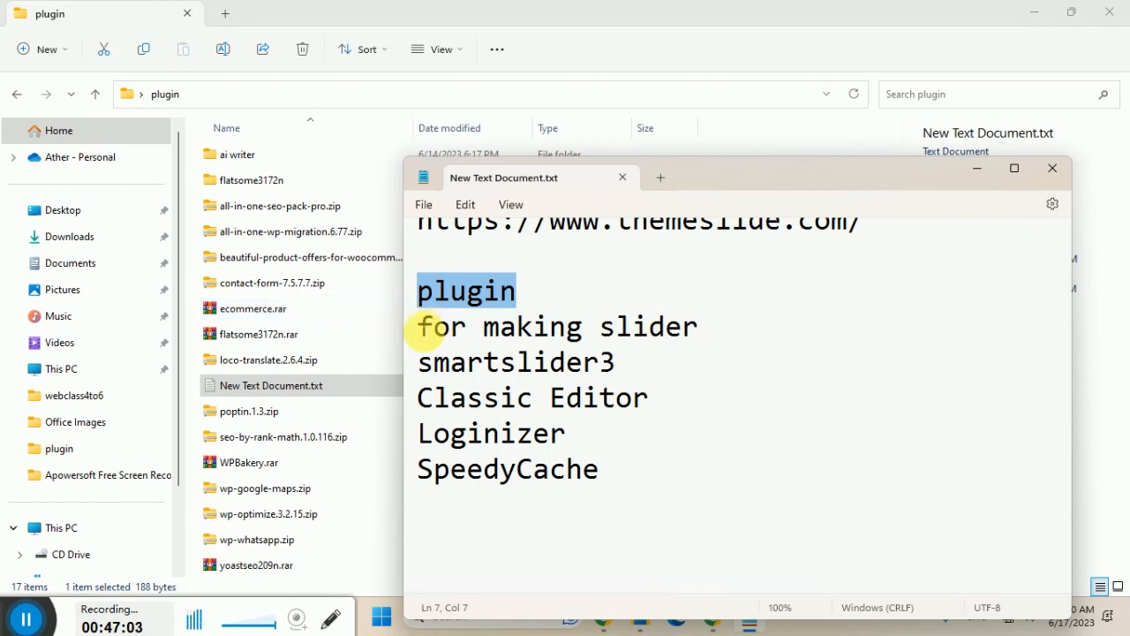
left_click(419, 326)
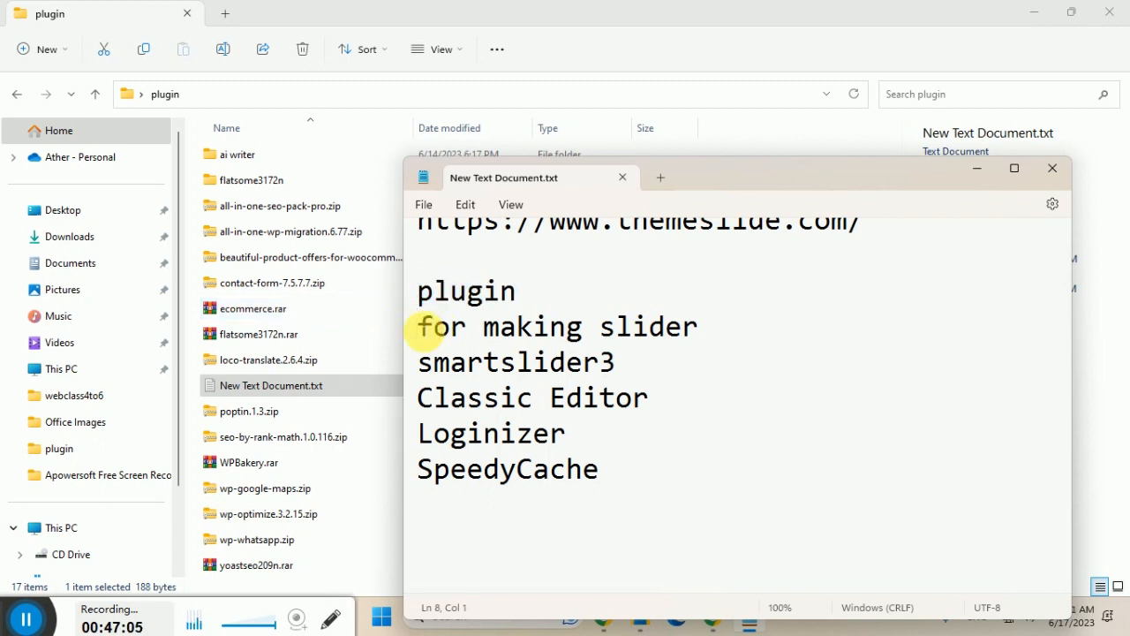
Select each plugin name in turn: smartslider3, Classic Editor, Loginizer and SpeedyCache
left_click_drag(427, 329, 737, 332)
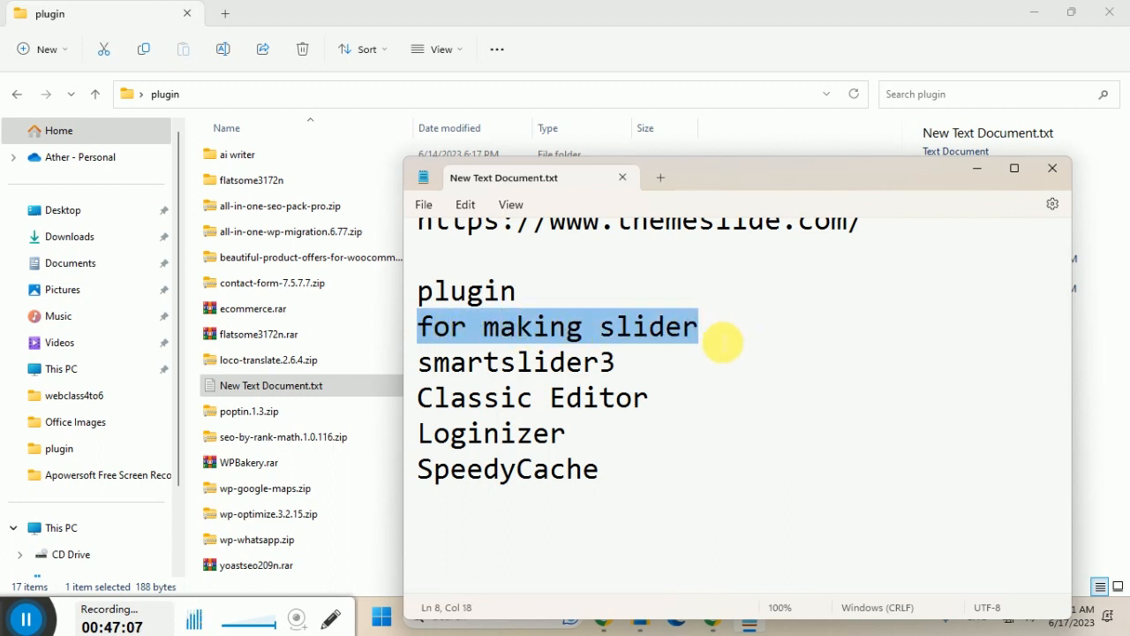
left_click_drag(618, 364, 421, 362)
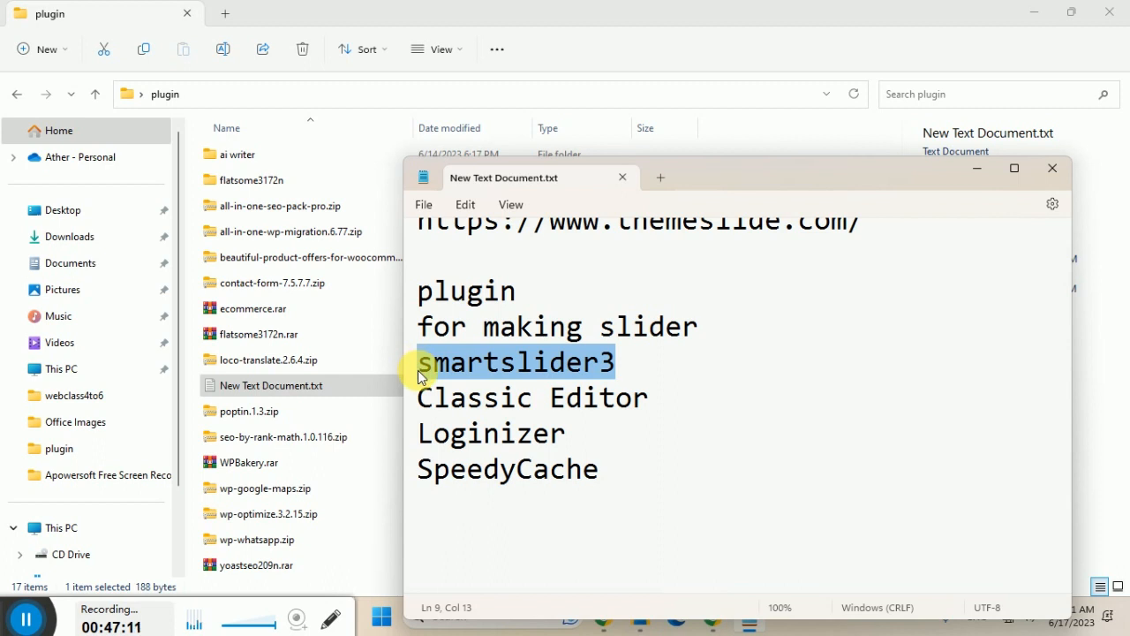
left_click_drag(419, 397, 639, 398)
left_click_drag(628, 439, 378, 442)
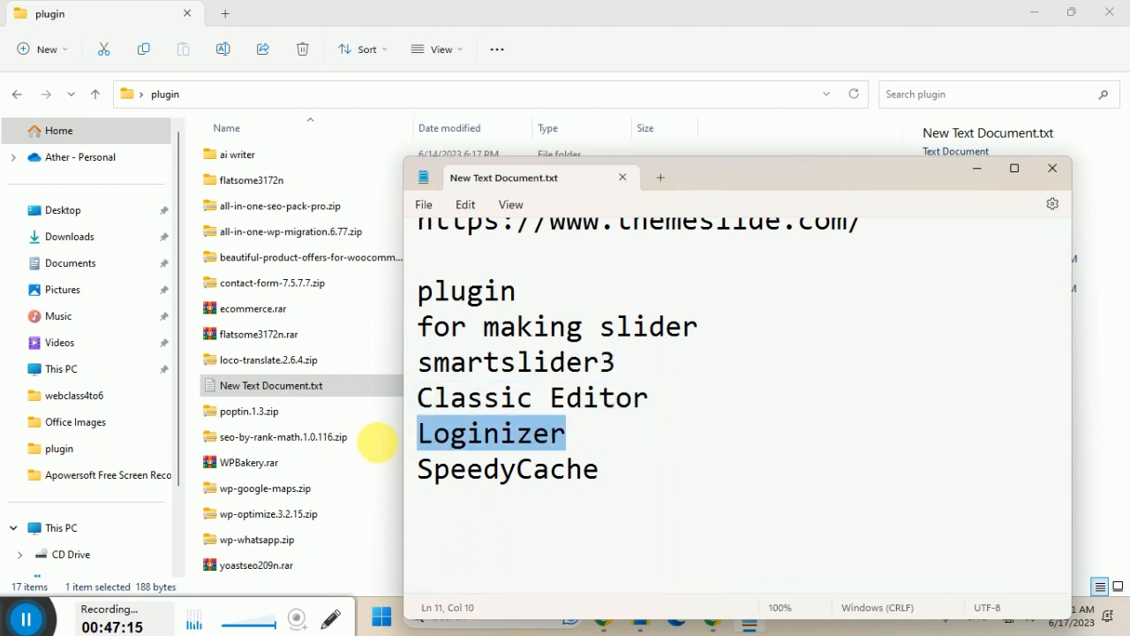
triple_click(460, 472)
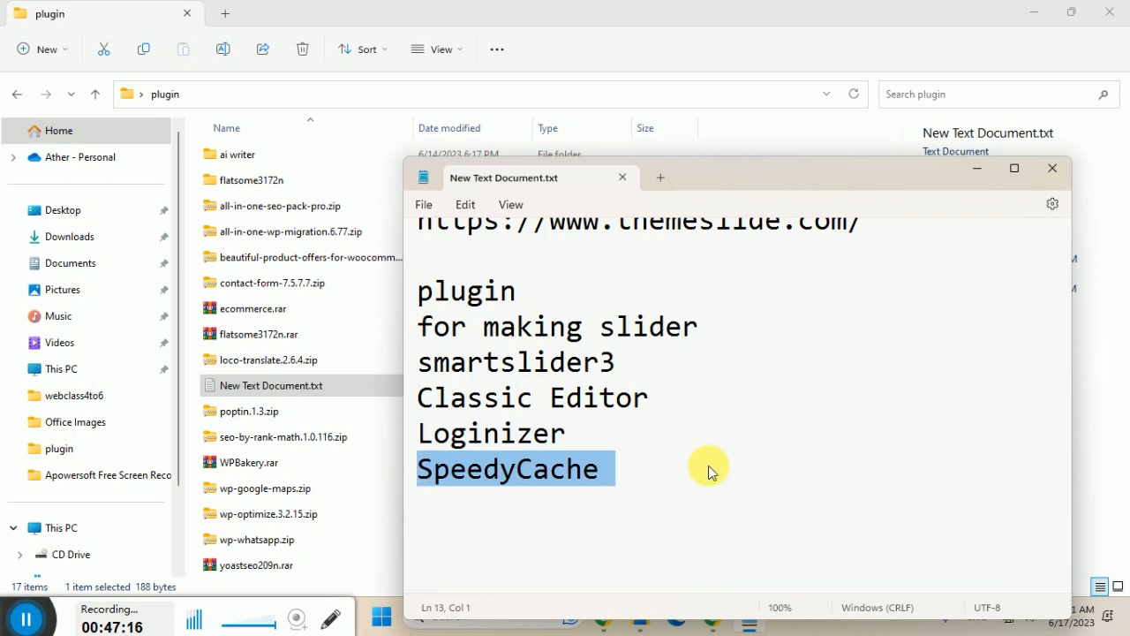
left_click(584, 470)
left_click(423, 477)
left_click_drag(427, 478, 613, 467)
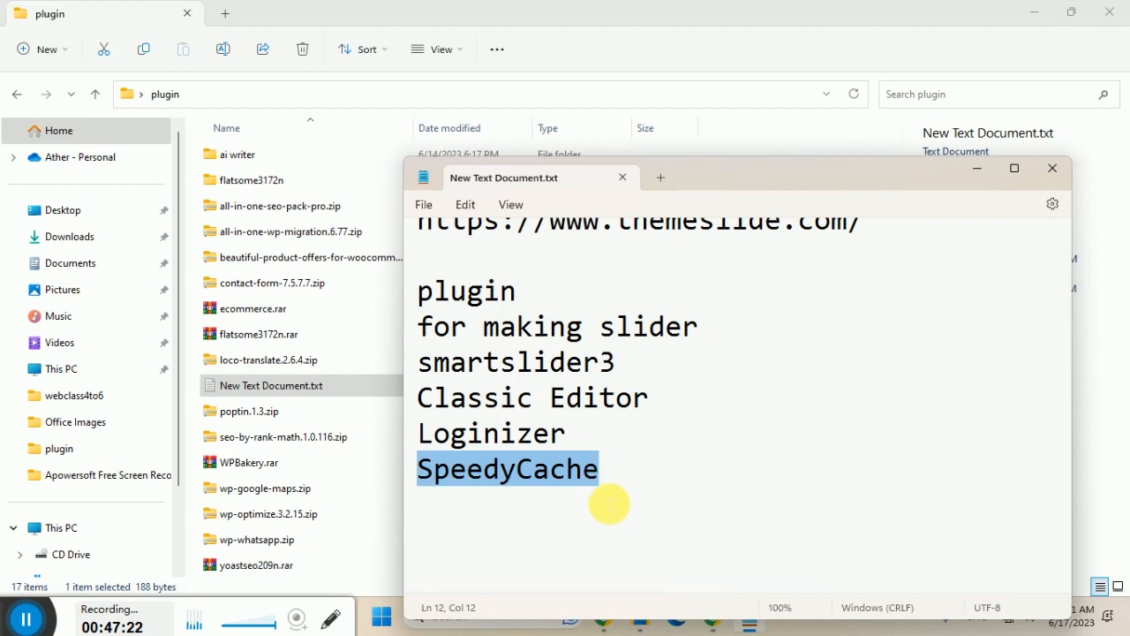
Return to the Ather Online Store plugins page in Chrome
left_click(934, 222)
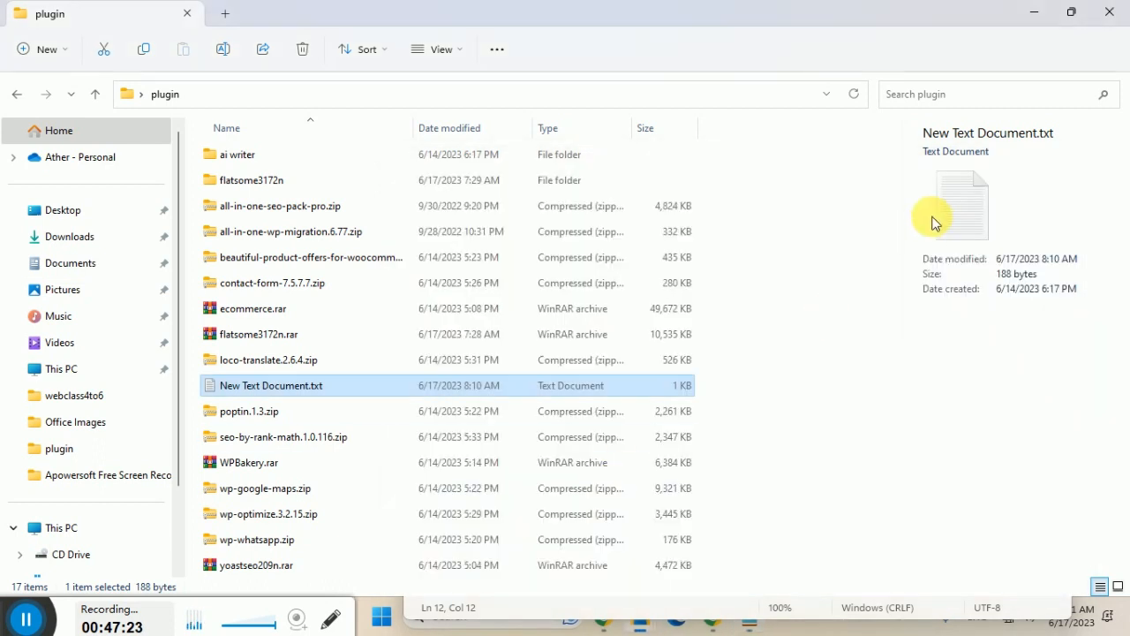
left_click(746, 627)
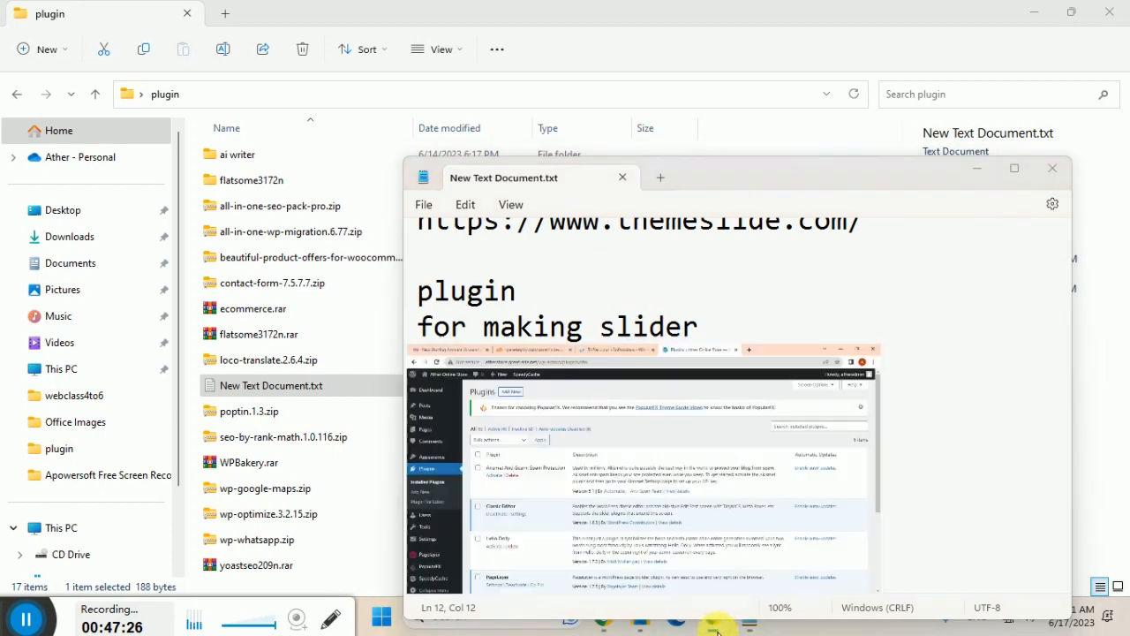
left_click(720, 629)
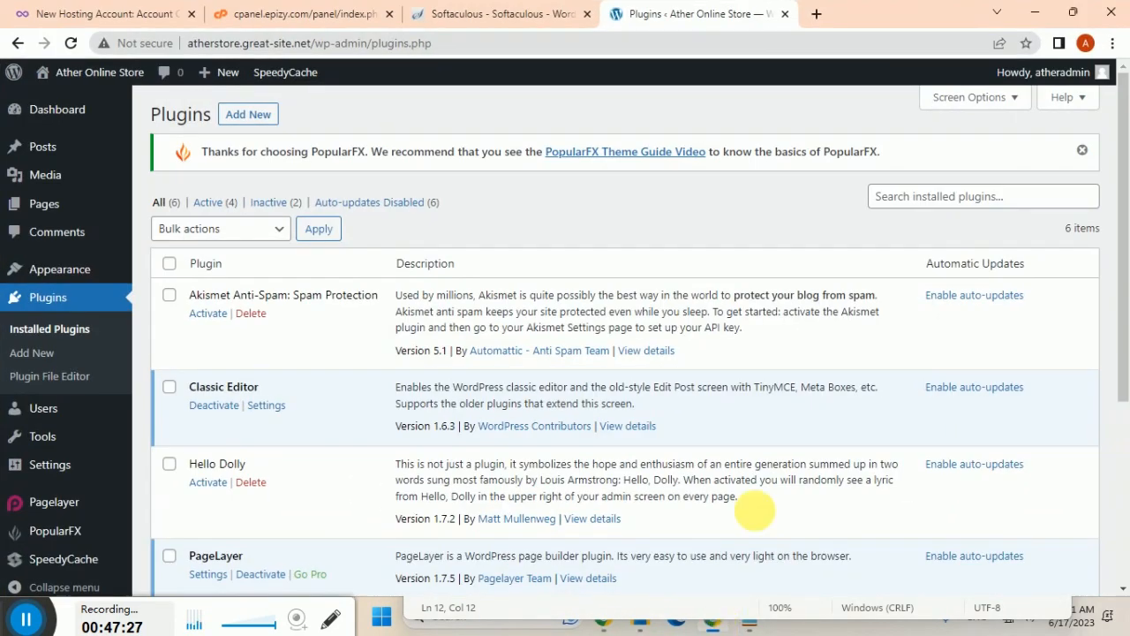
Search Add Plugins for SpeedyCache, confirm it shows Active, then narrow the search toward 'Speed'
left_click(261, 116)
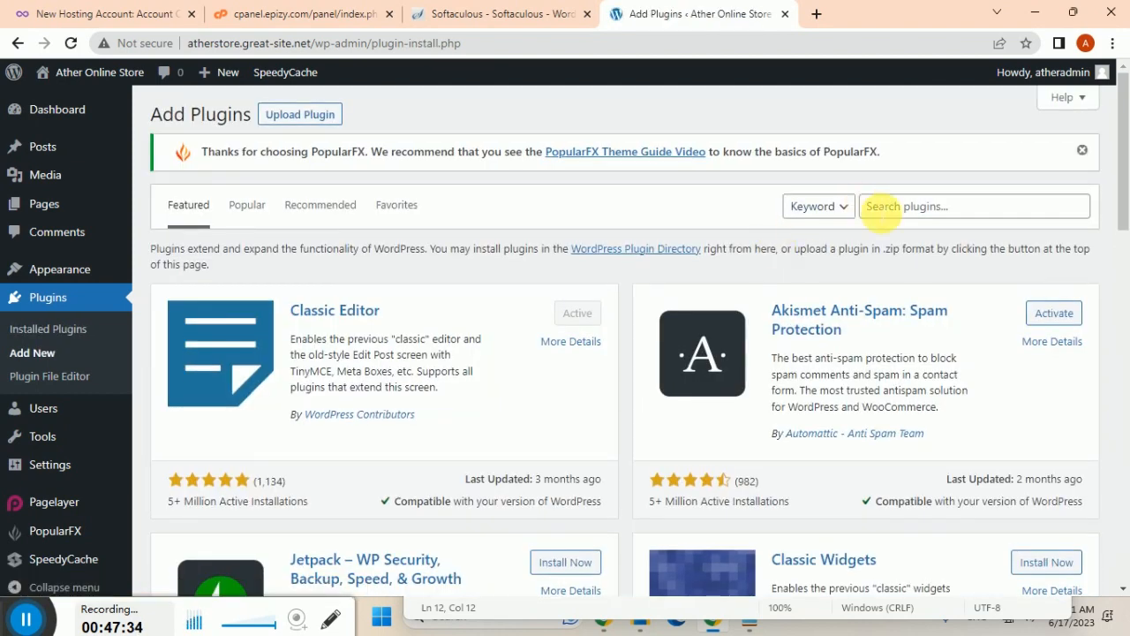
left_click(924, 207)
type("SpeedyCache")
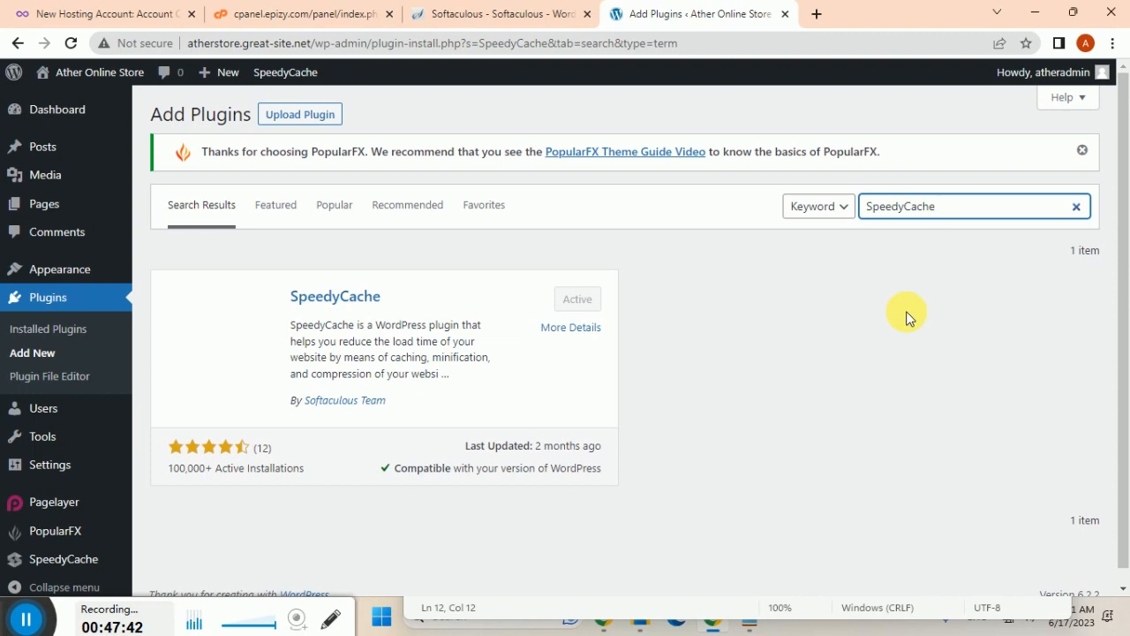
key("BackSpace")
key("BackSpace")
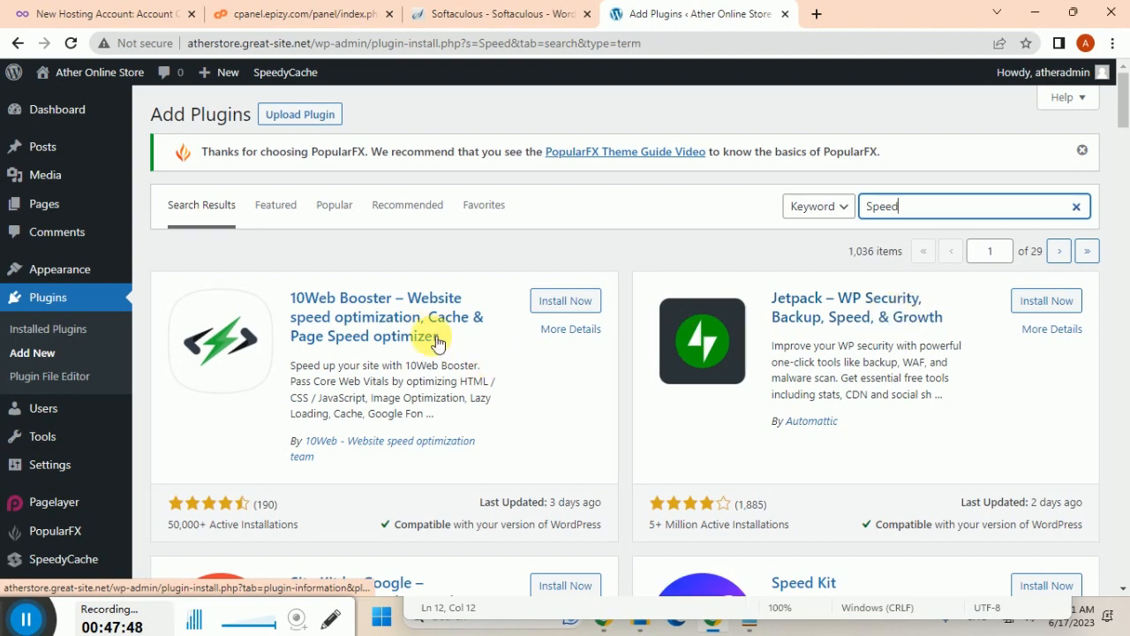
scroll(590, 518, "down", 2)
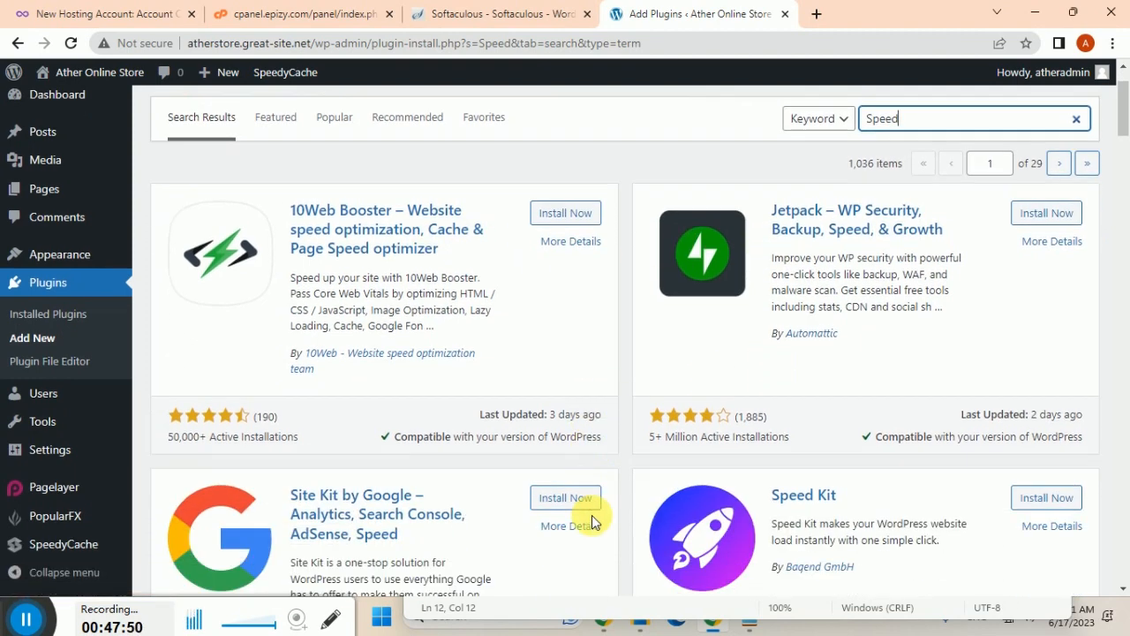
scroll(593, 517, "up", 1)
scroll(590, 511, "up", 1)
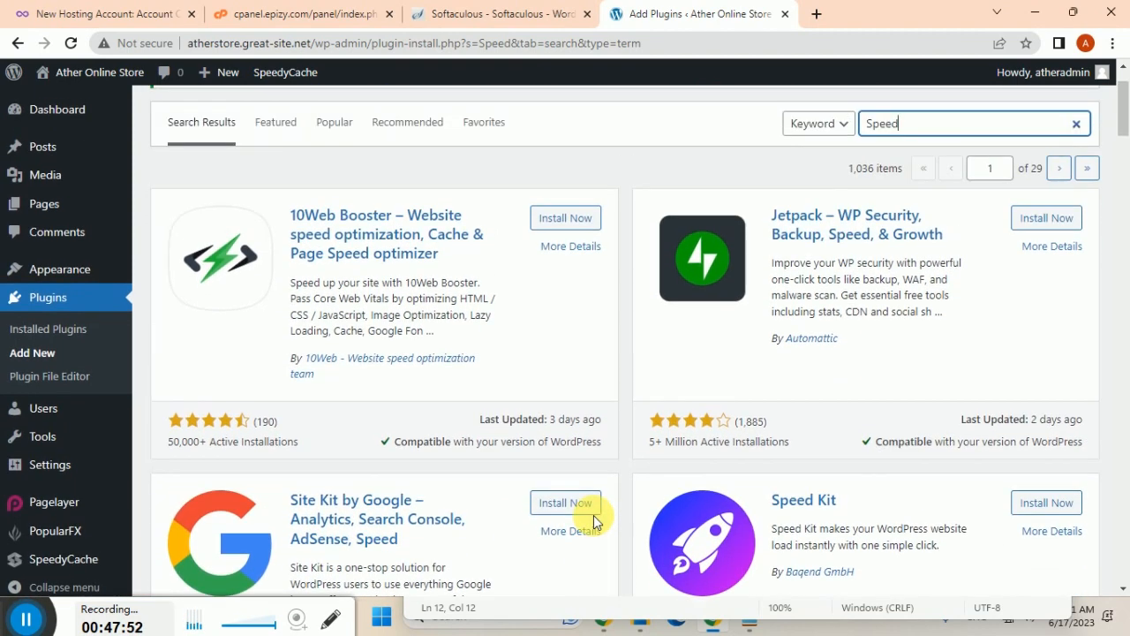
Replace the 'Speed' plugin search with the new keyword 'you'
key("alt+Tab")
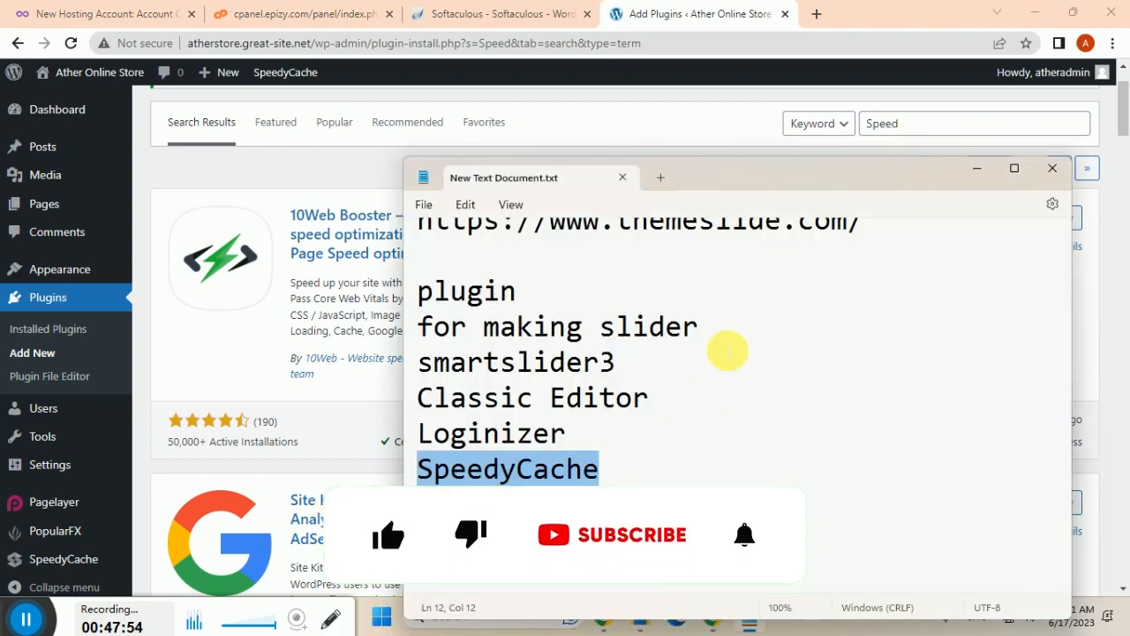
left_click(925, 123)
key("ctrl+a")
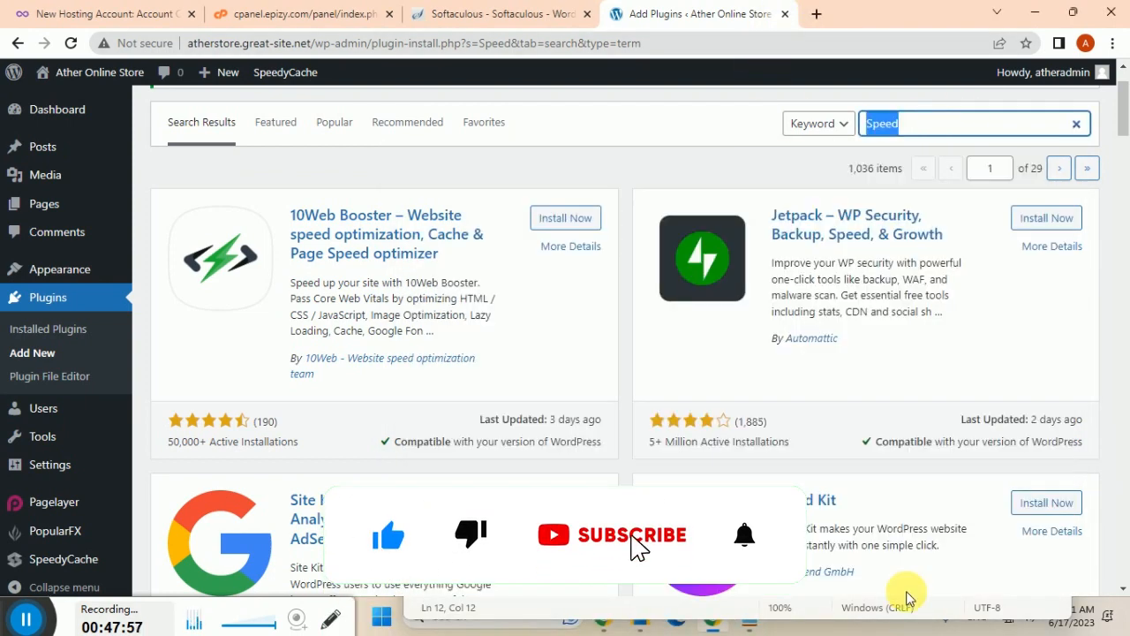
type("yo")
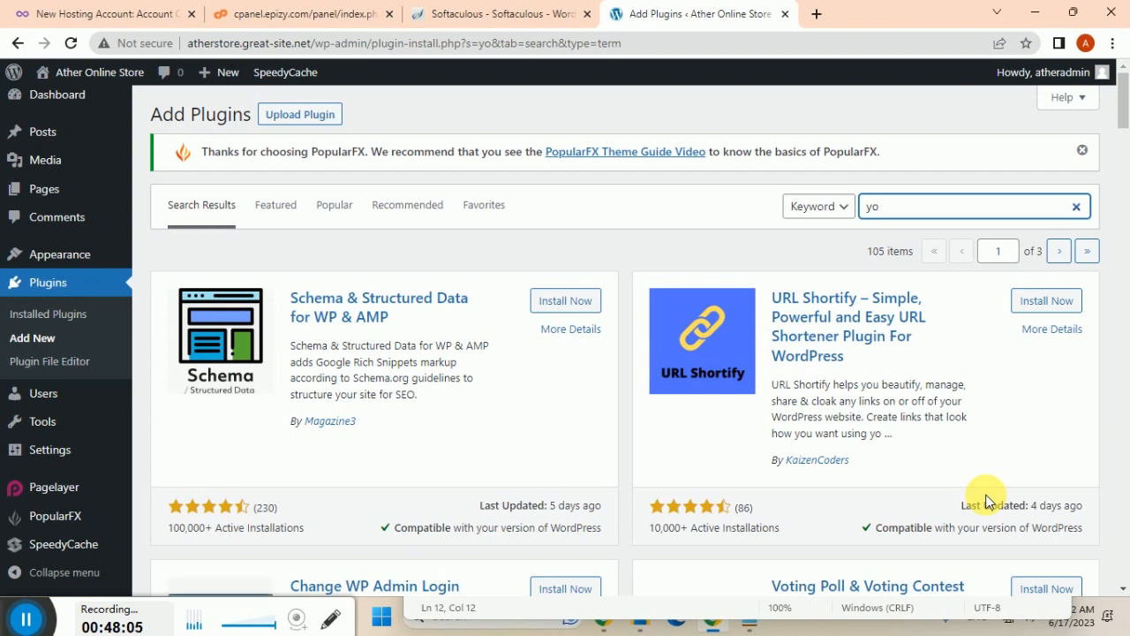
type("us")
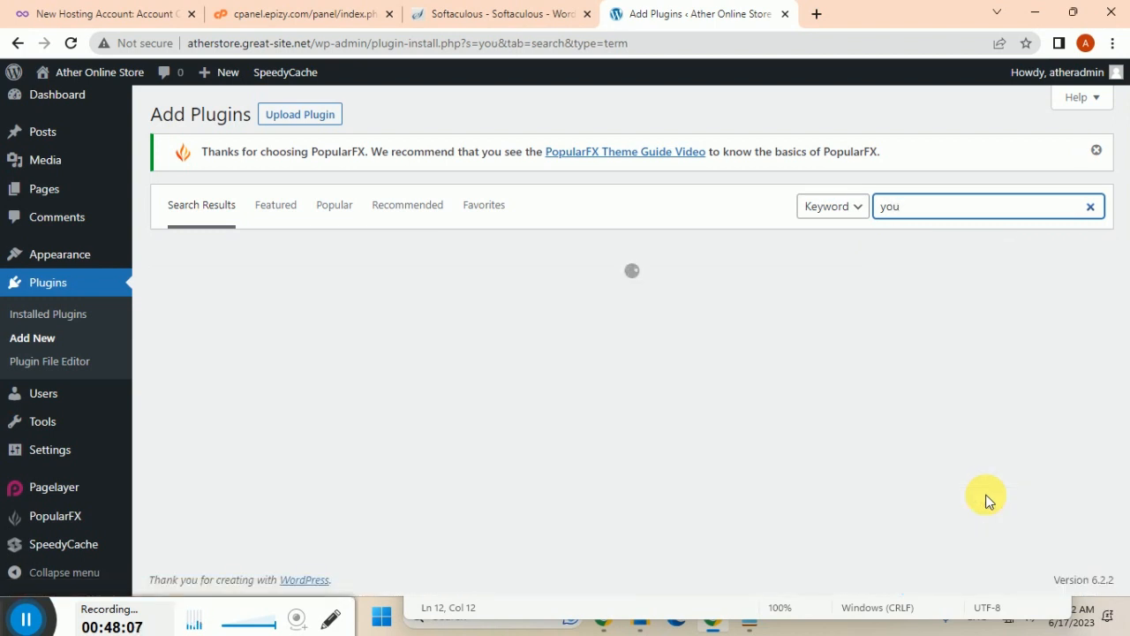
Open a new tab and enter 'goo', editing the suggested address to google.com
left_click(816, 14)
type("g")
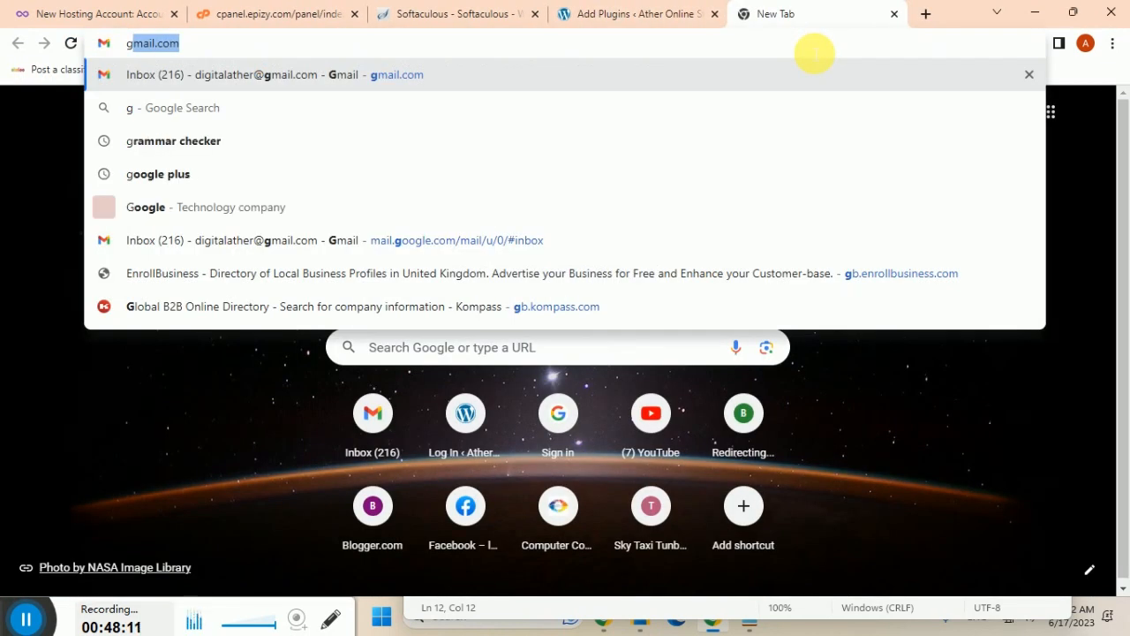
type("oo")
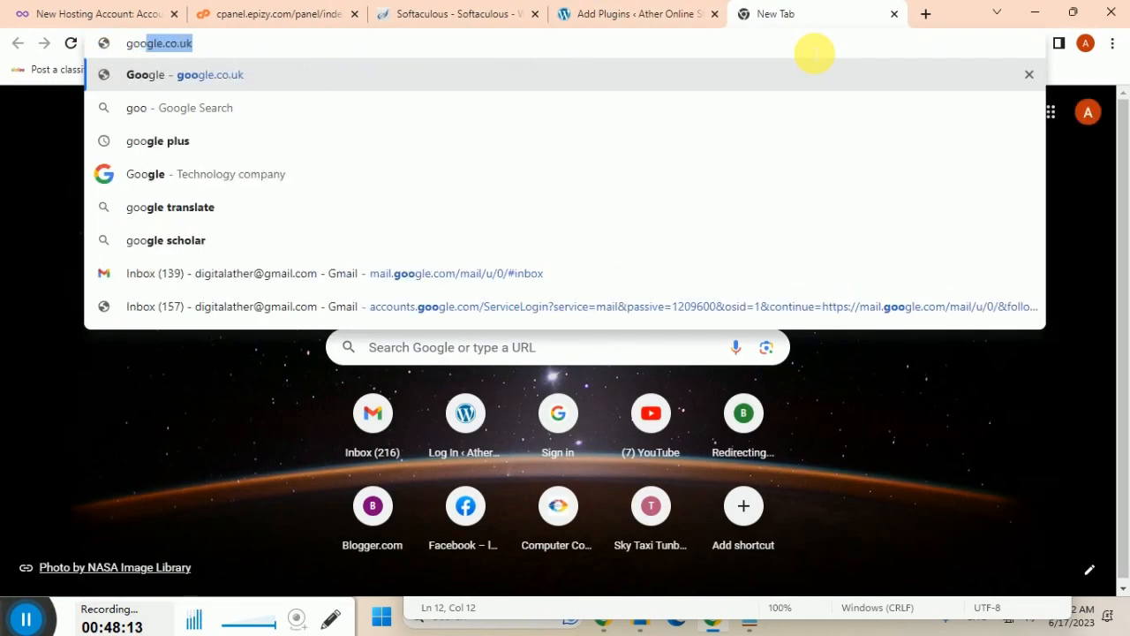
key("Right")
key("shift+Left")
key("shift+Left")
key("shift+Left")
key("BackSpace")
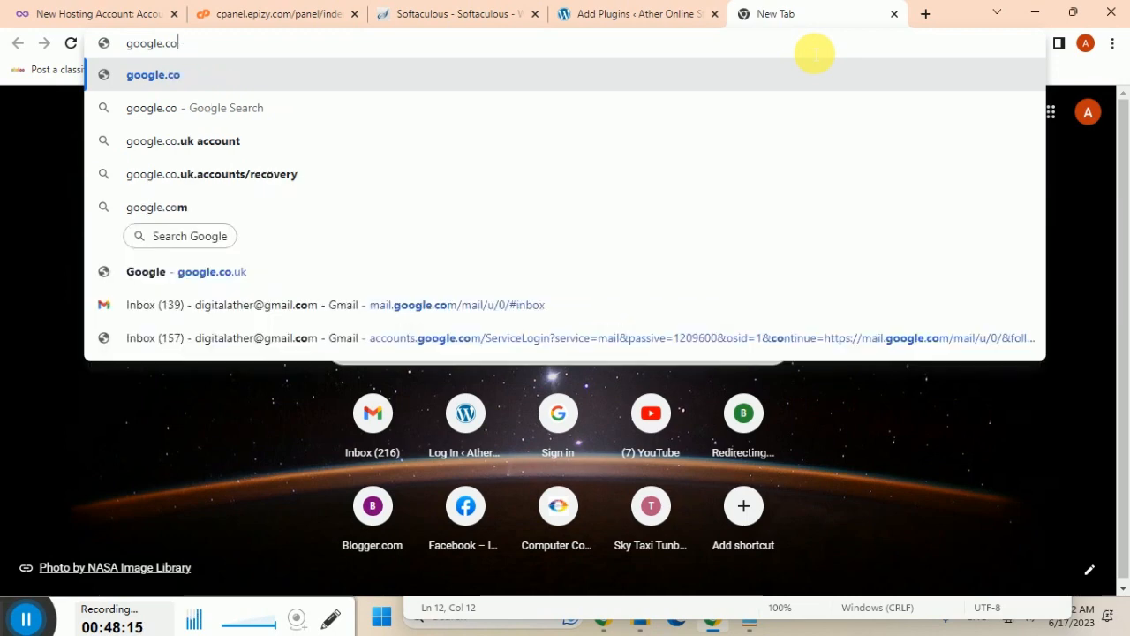
type("m")
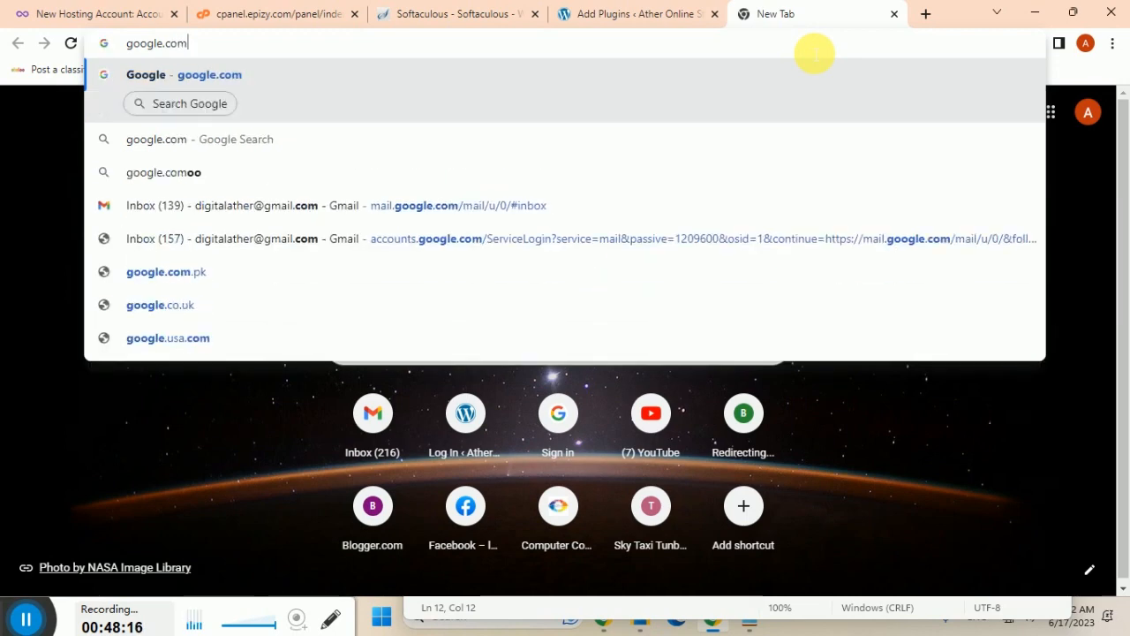
key("Tab")
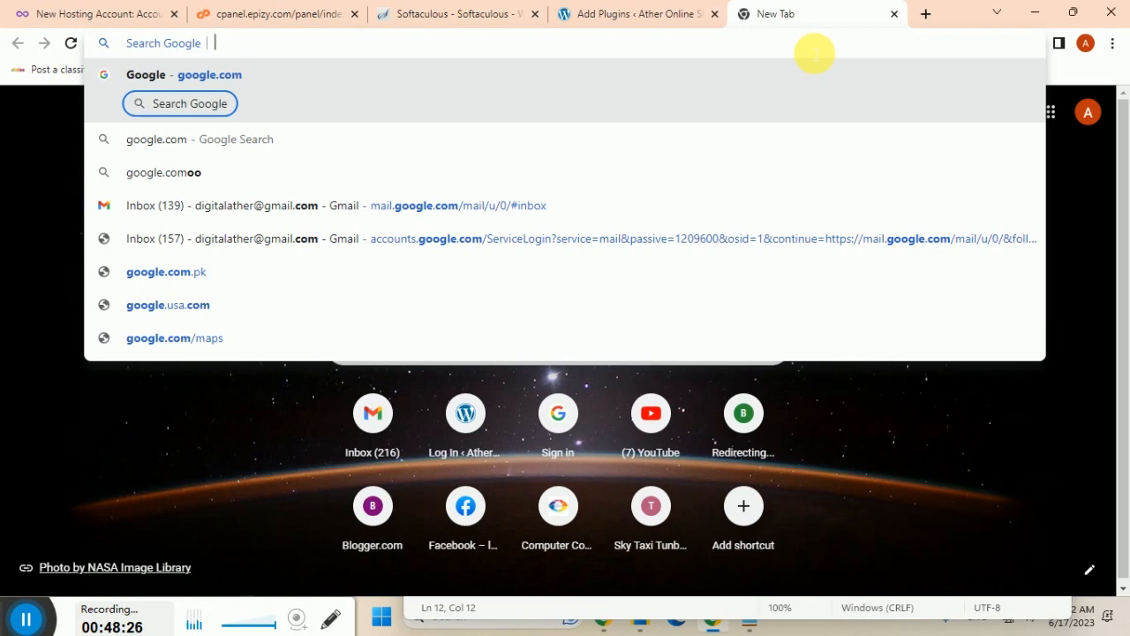
Clear the address bar, re-enter 'goo' and accept the google.co.uk suggestion
key("BackSpace")
key("BackSpace")
key("BackSpace")
key("BackSpace")
key("BackSpace")
key("BackSpace")
key("BackSpace")
key("BackSpace")
key("BackSpace")
key("BackSpace")
key("BackSpace")
key("BackSpace")
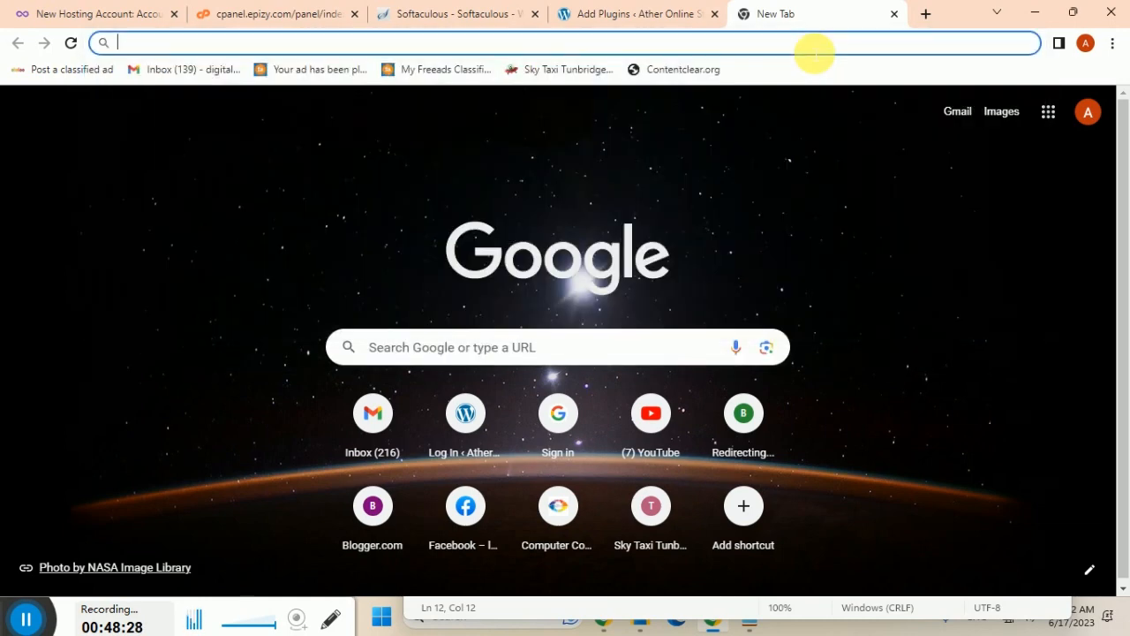
type("go")
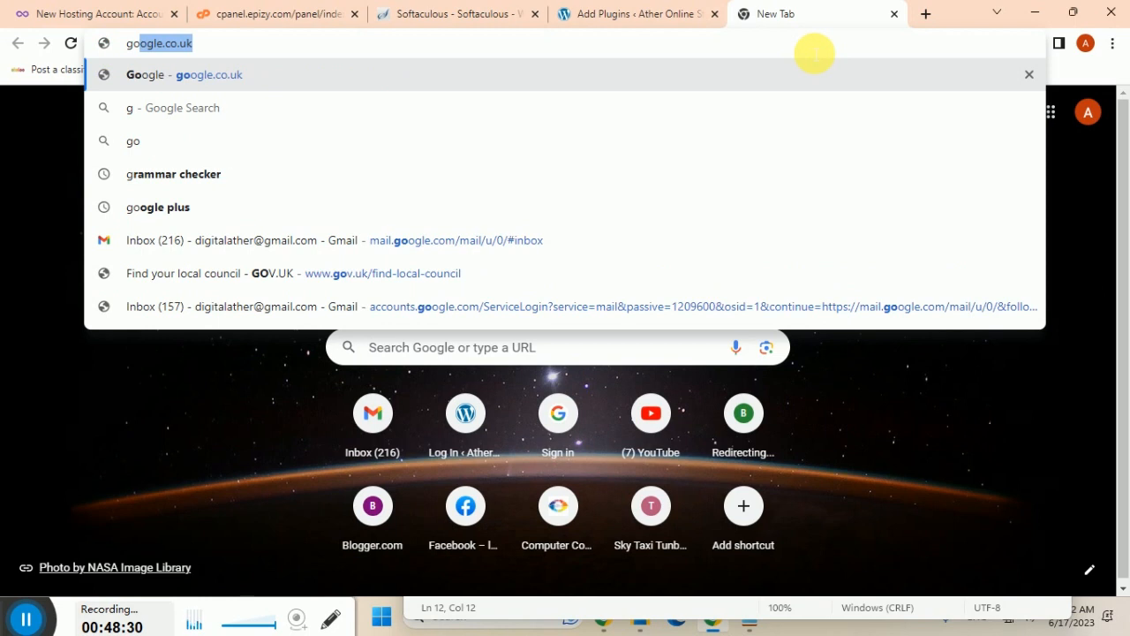
type("o")
key("Right")
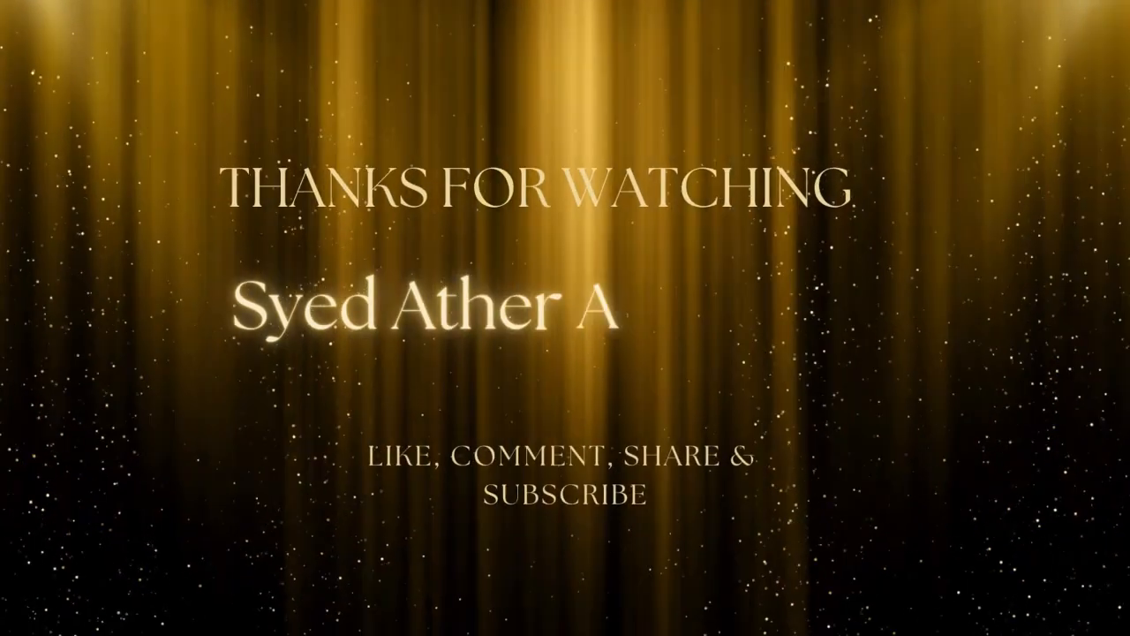